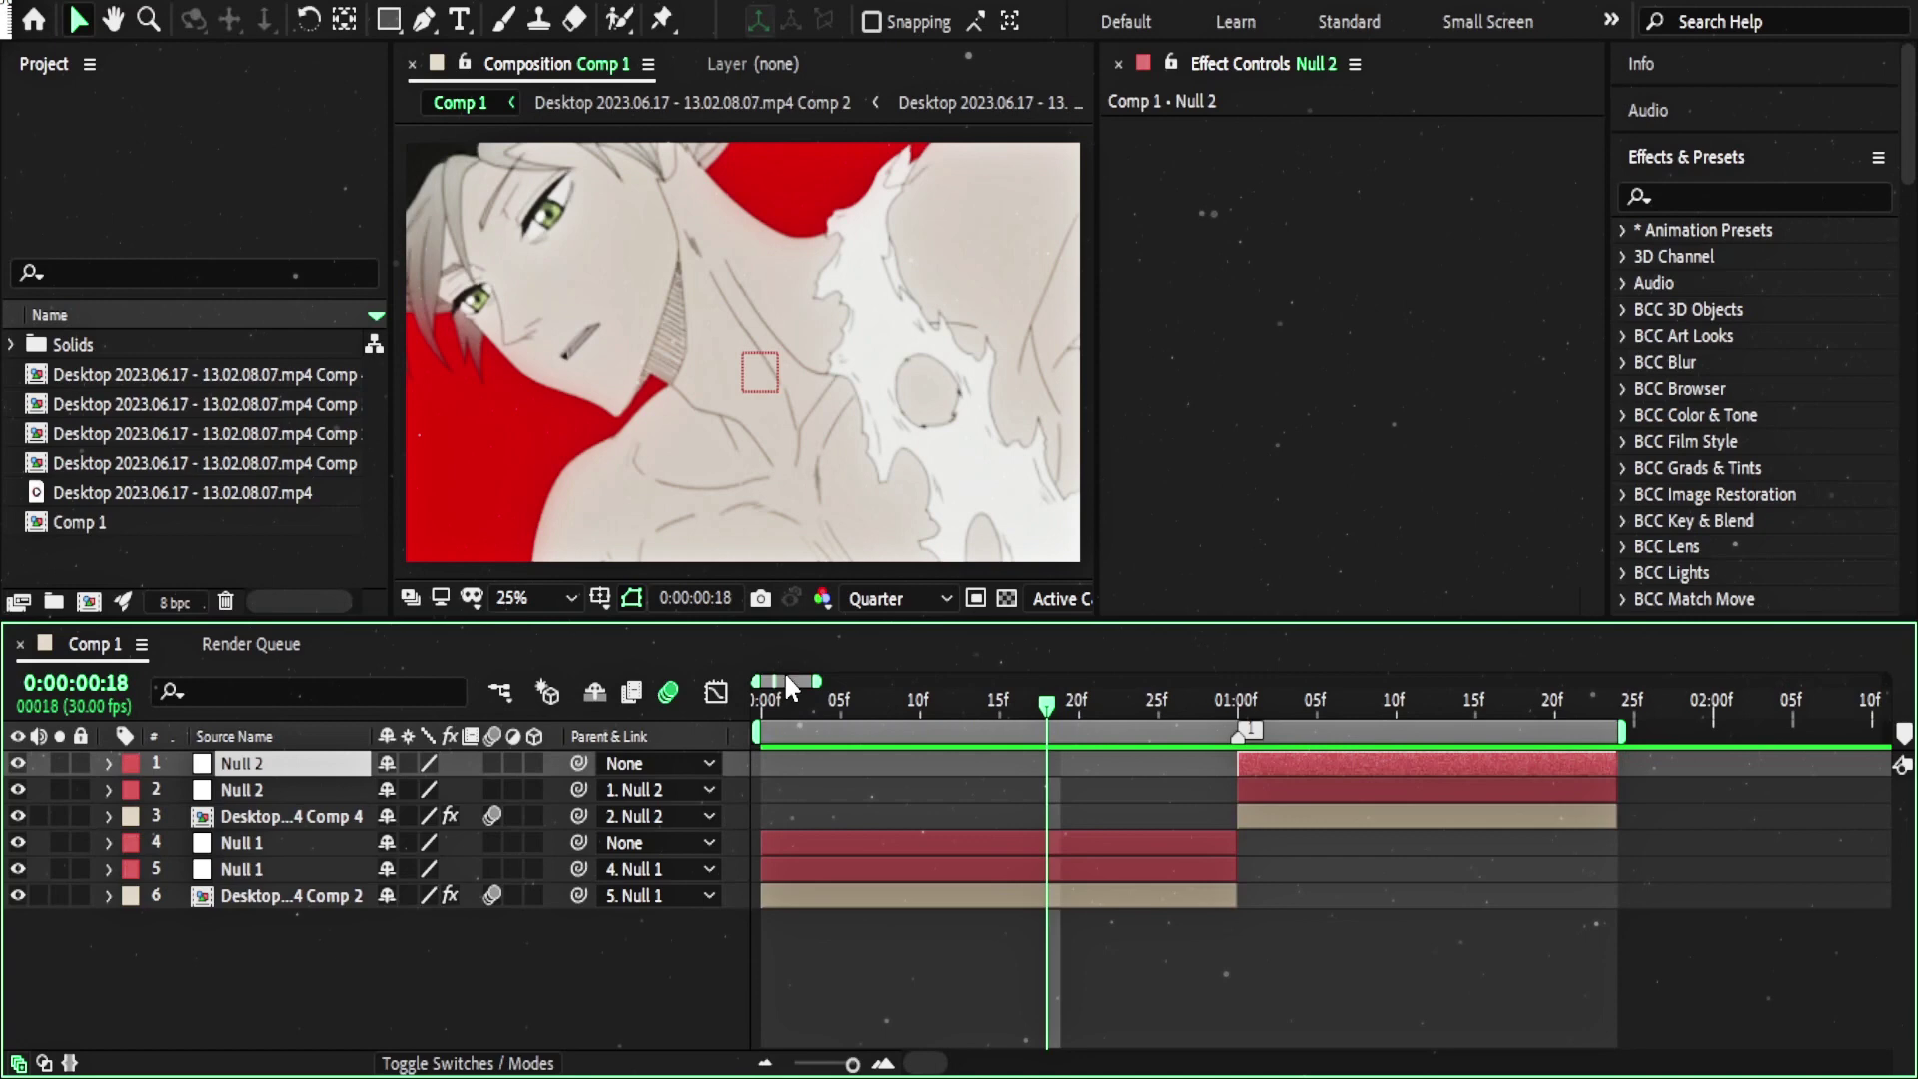
Step: Add a shape layer above the nulls in Comp 1 and trim it to run from 0:00:00:20 to about 0:00:01:12
key("Home")
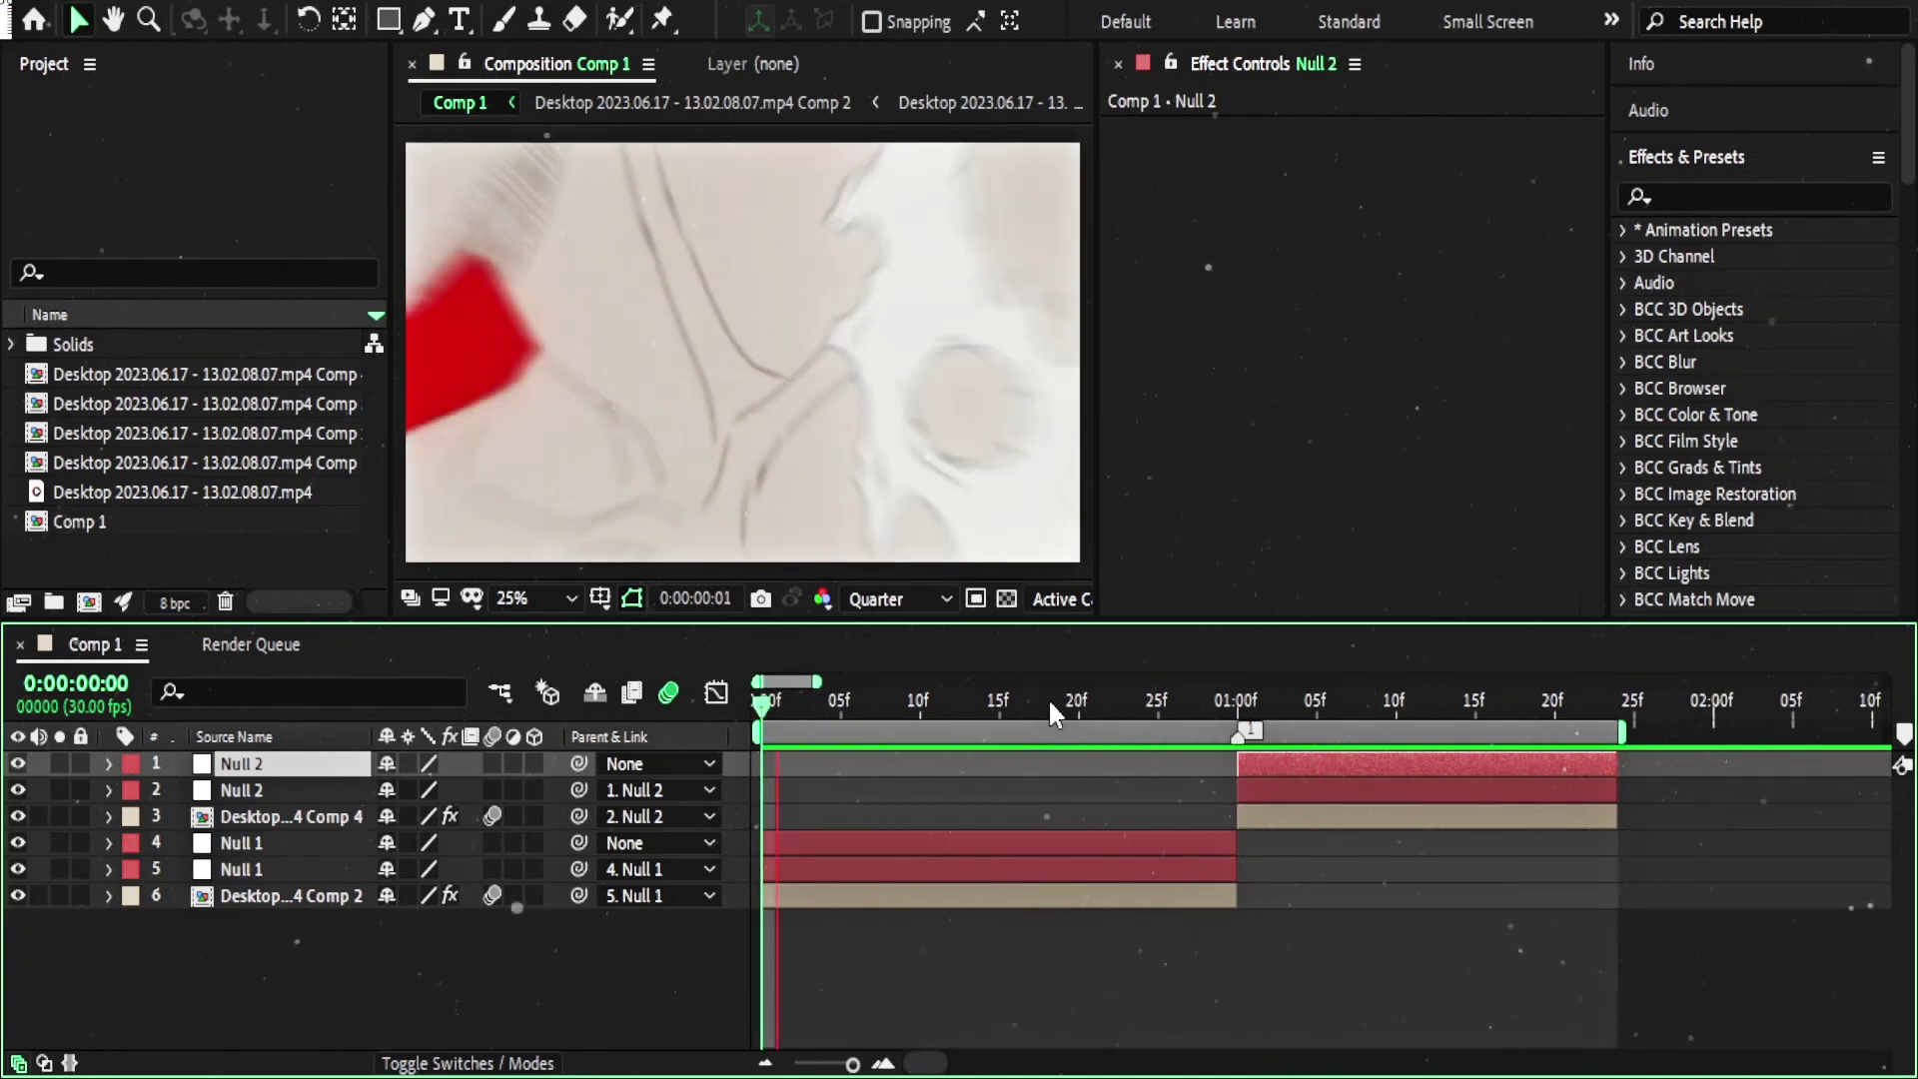
left_click(1031, 702)
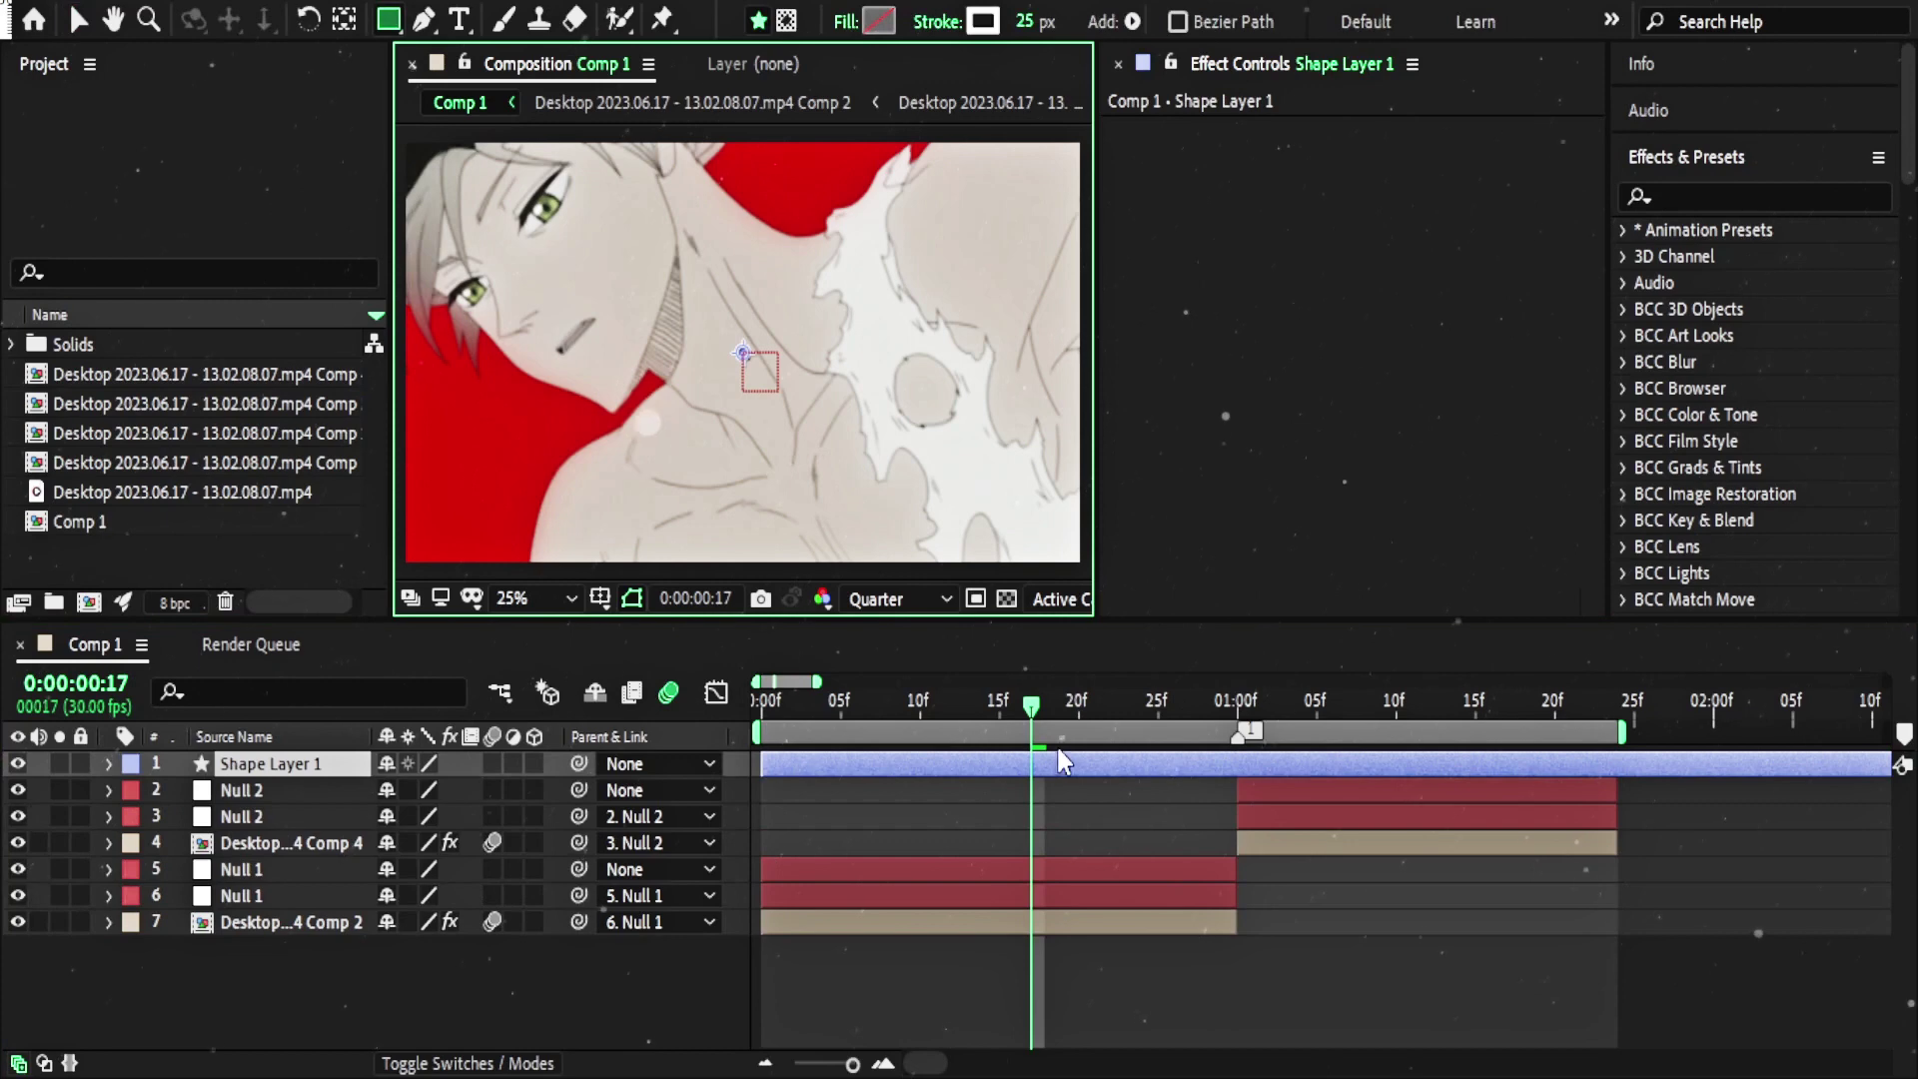
left_click(1078, 703)
key("ctrl+shift+d")
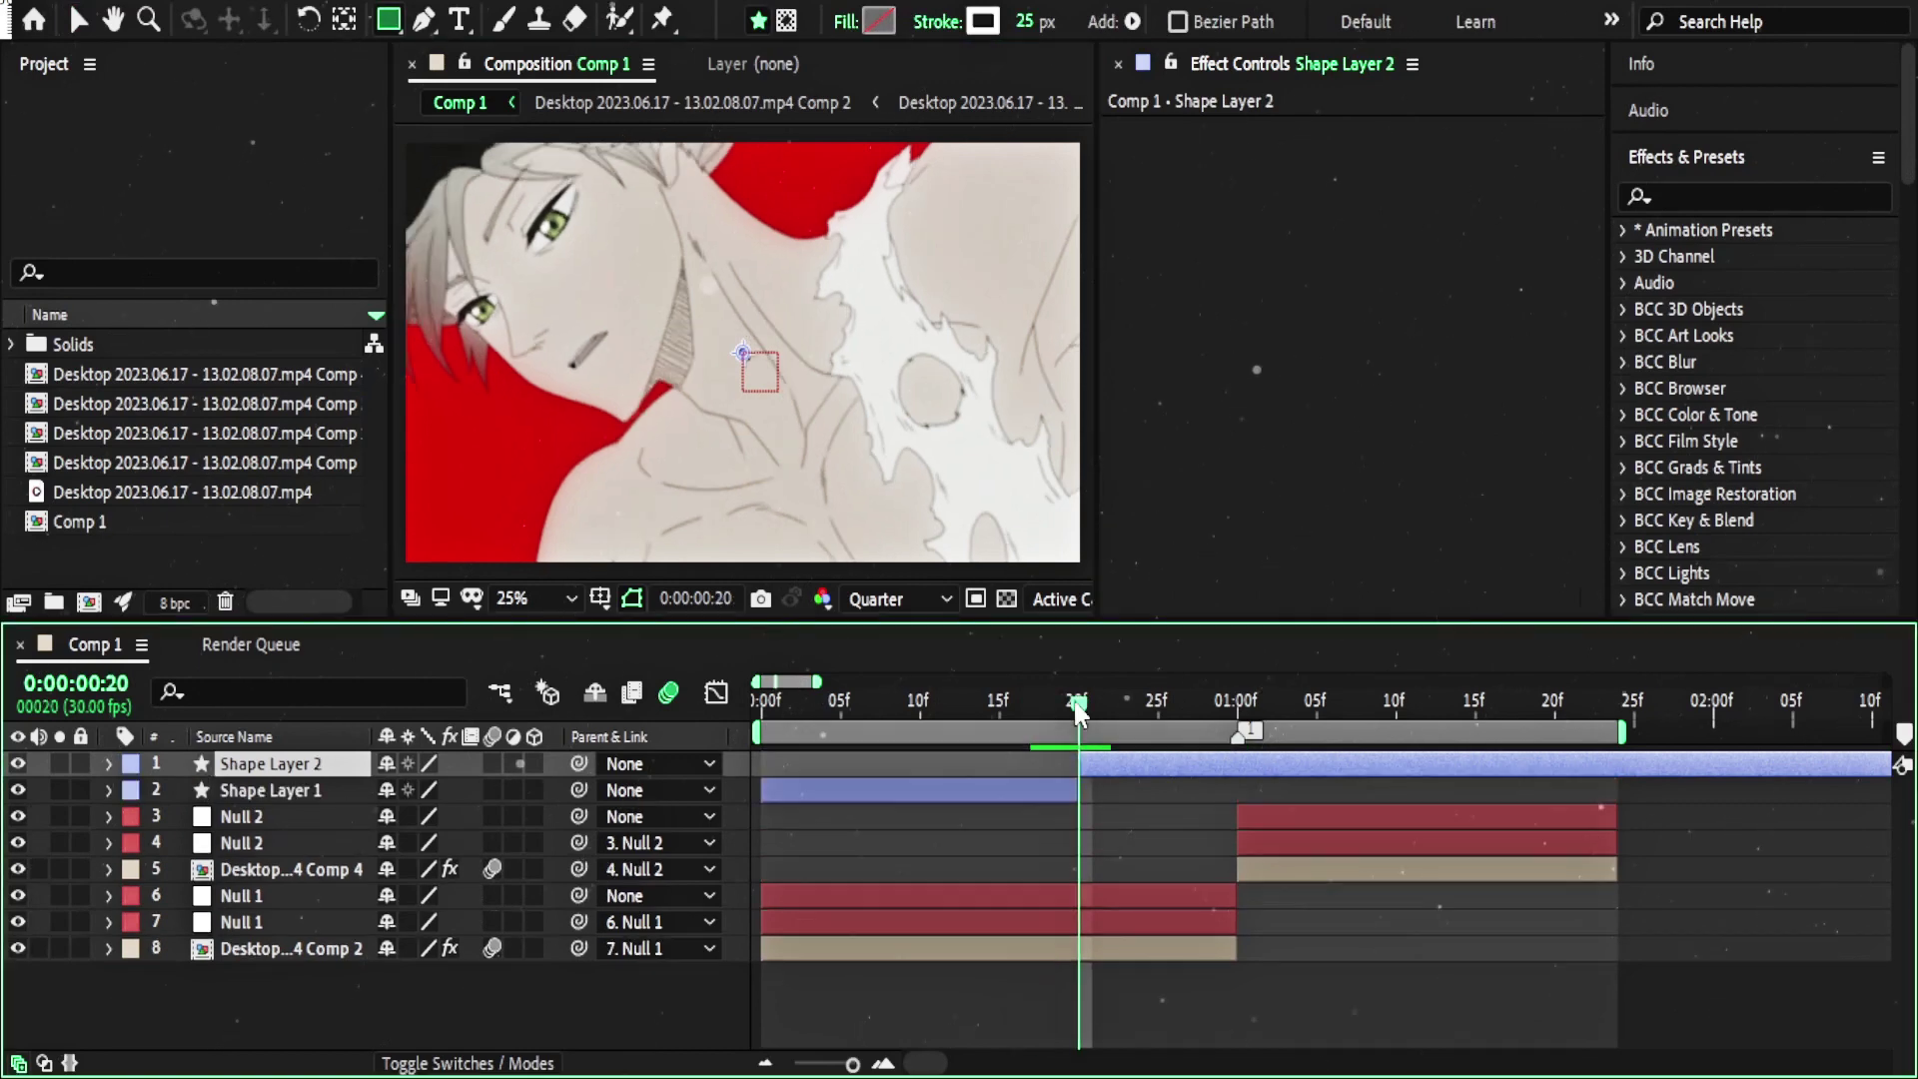
left_click_drag(1078, 704, 1421, 704)
key("ctrl+shift+d")
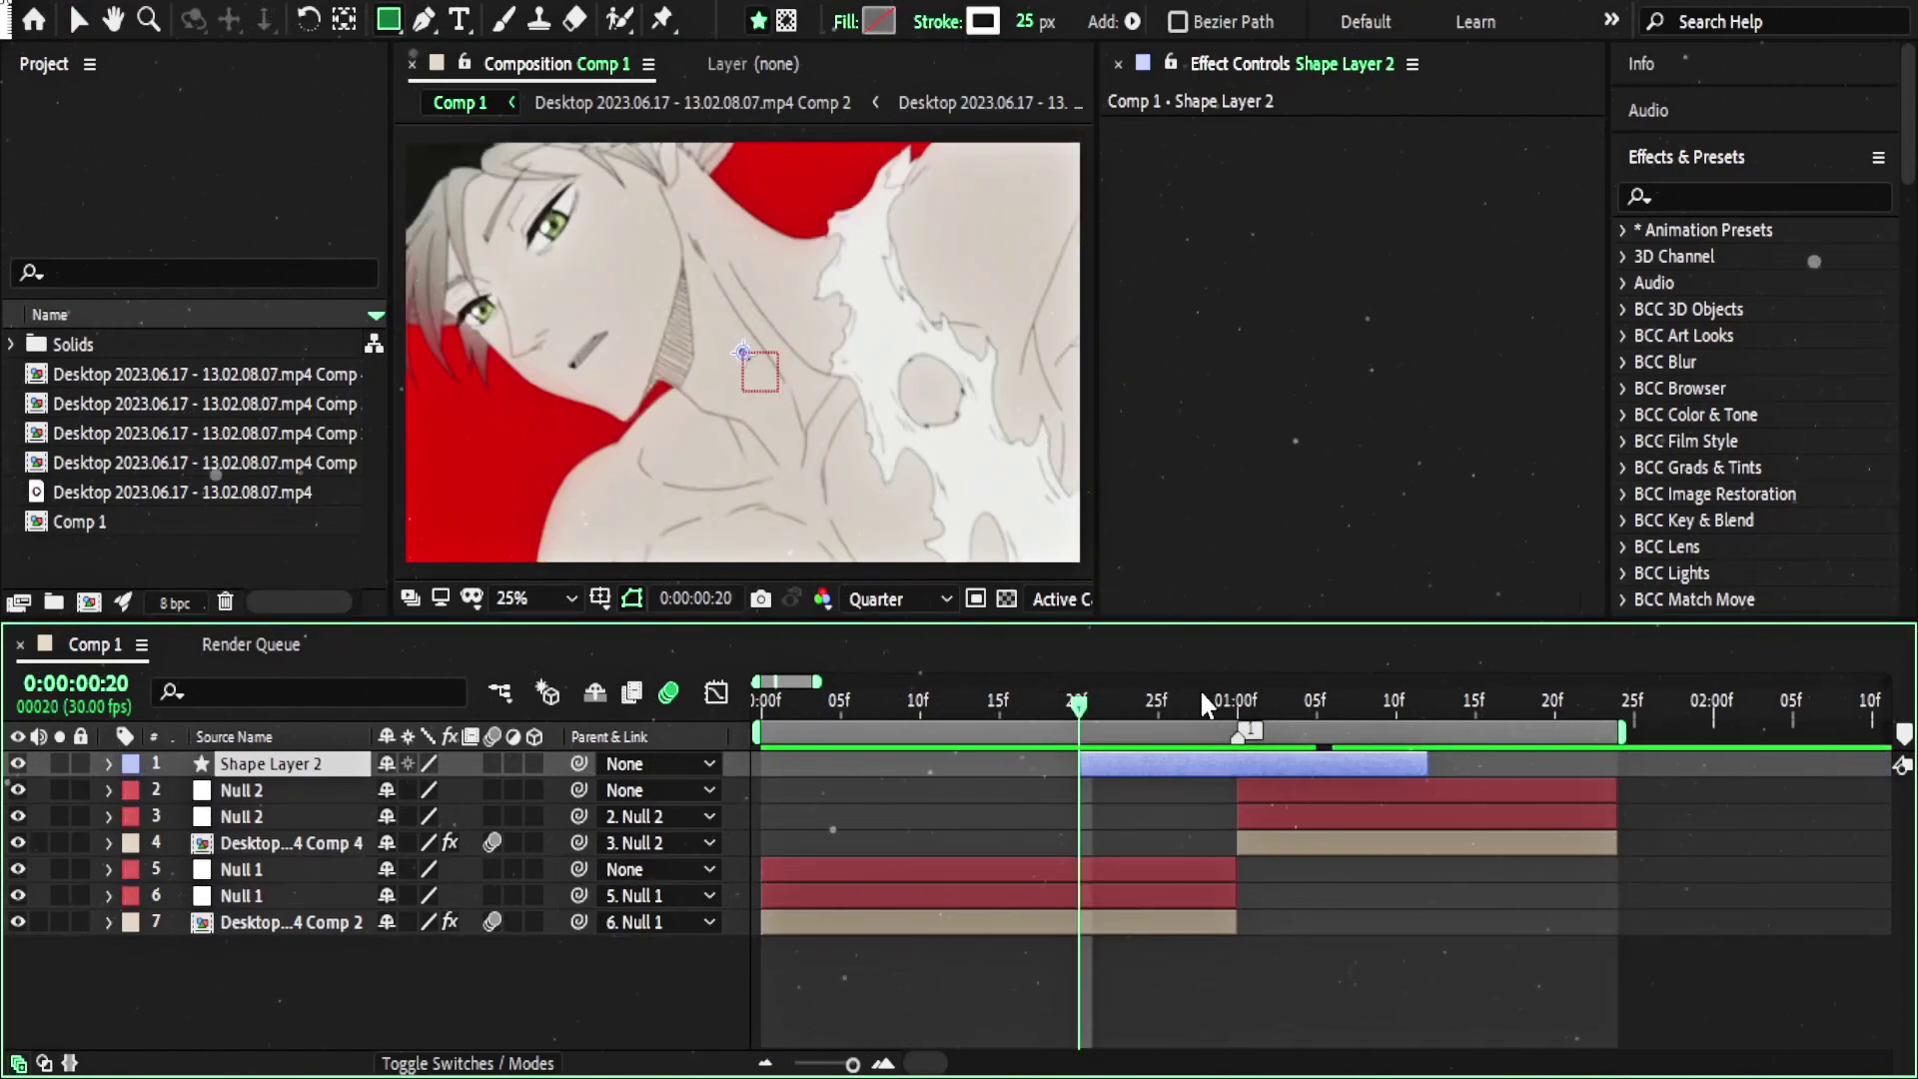
left_click_drag(1204, 697, 1311, 705)
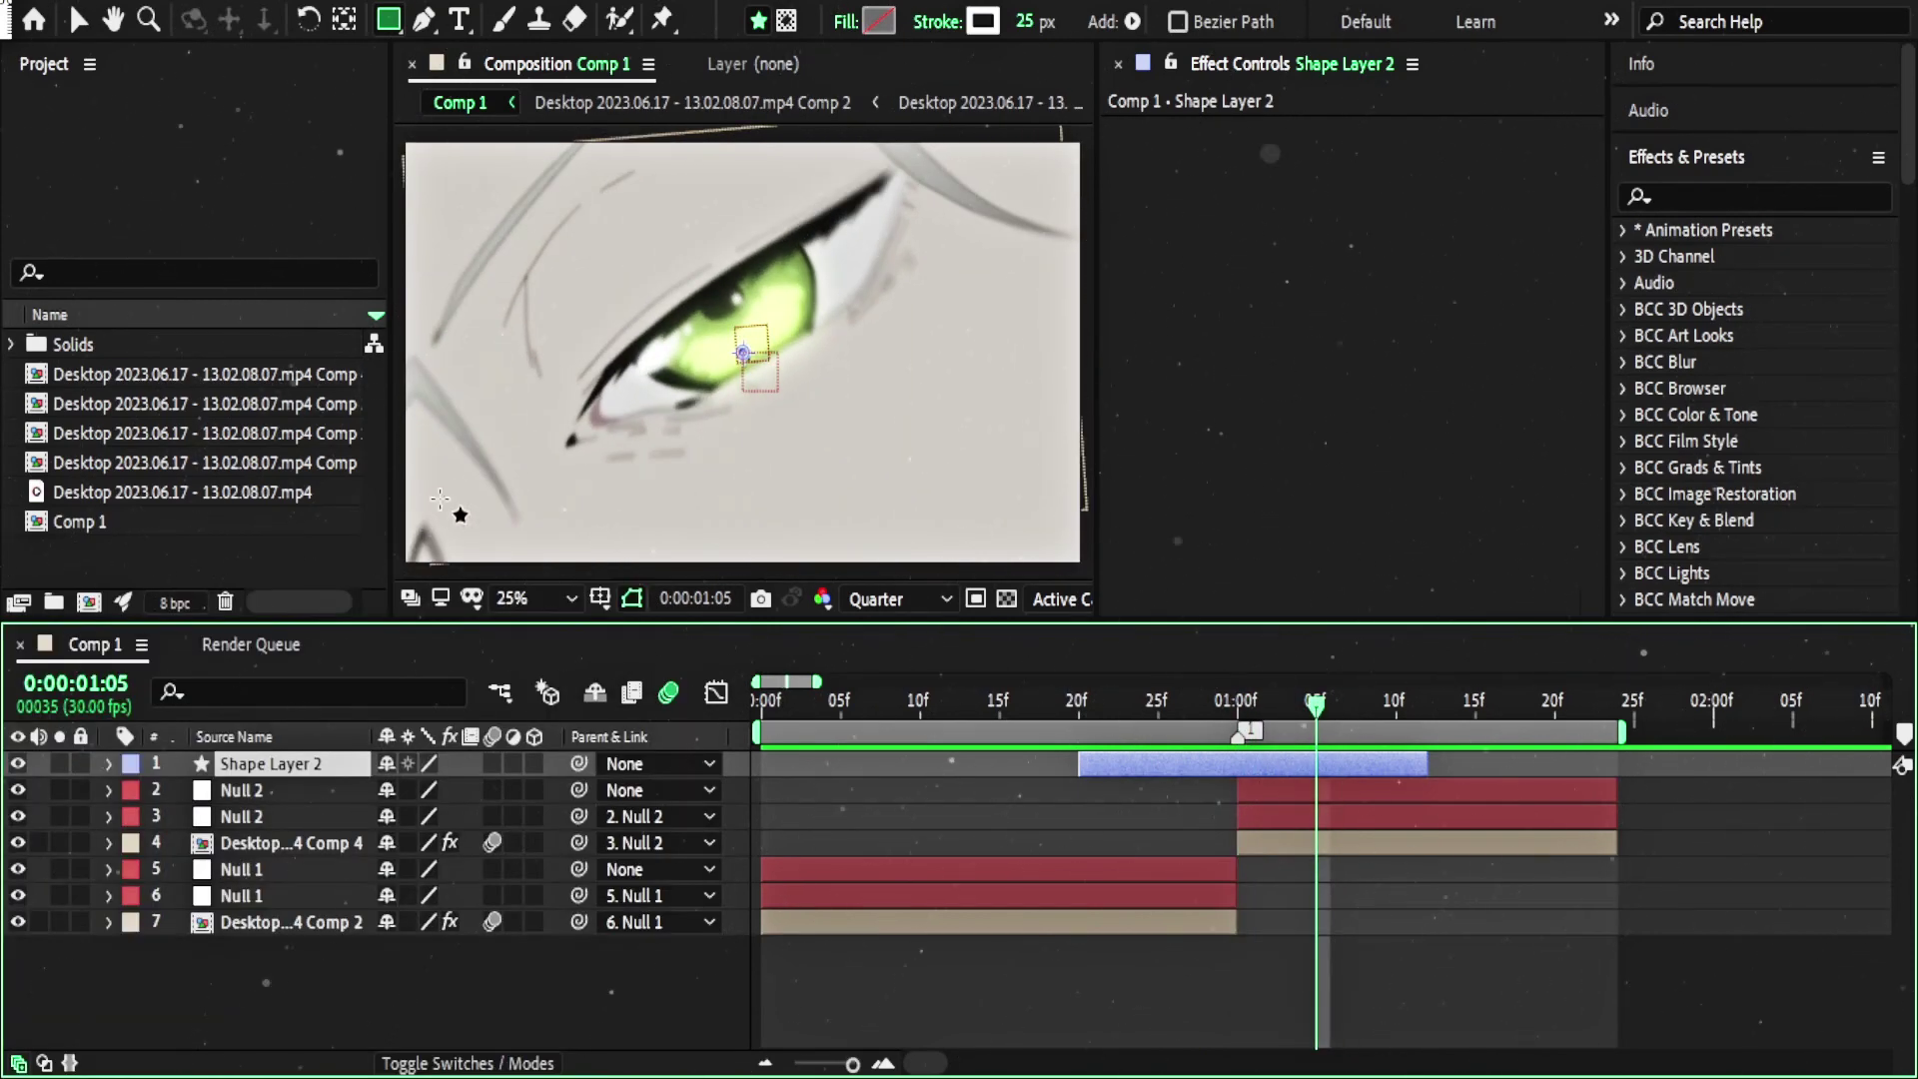
left_click(1075, 703)
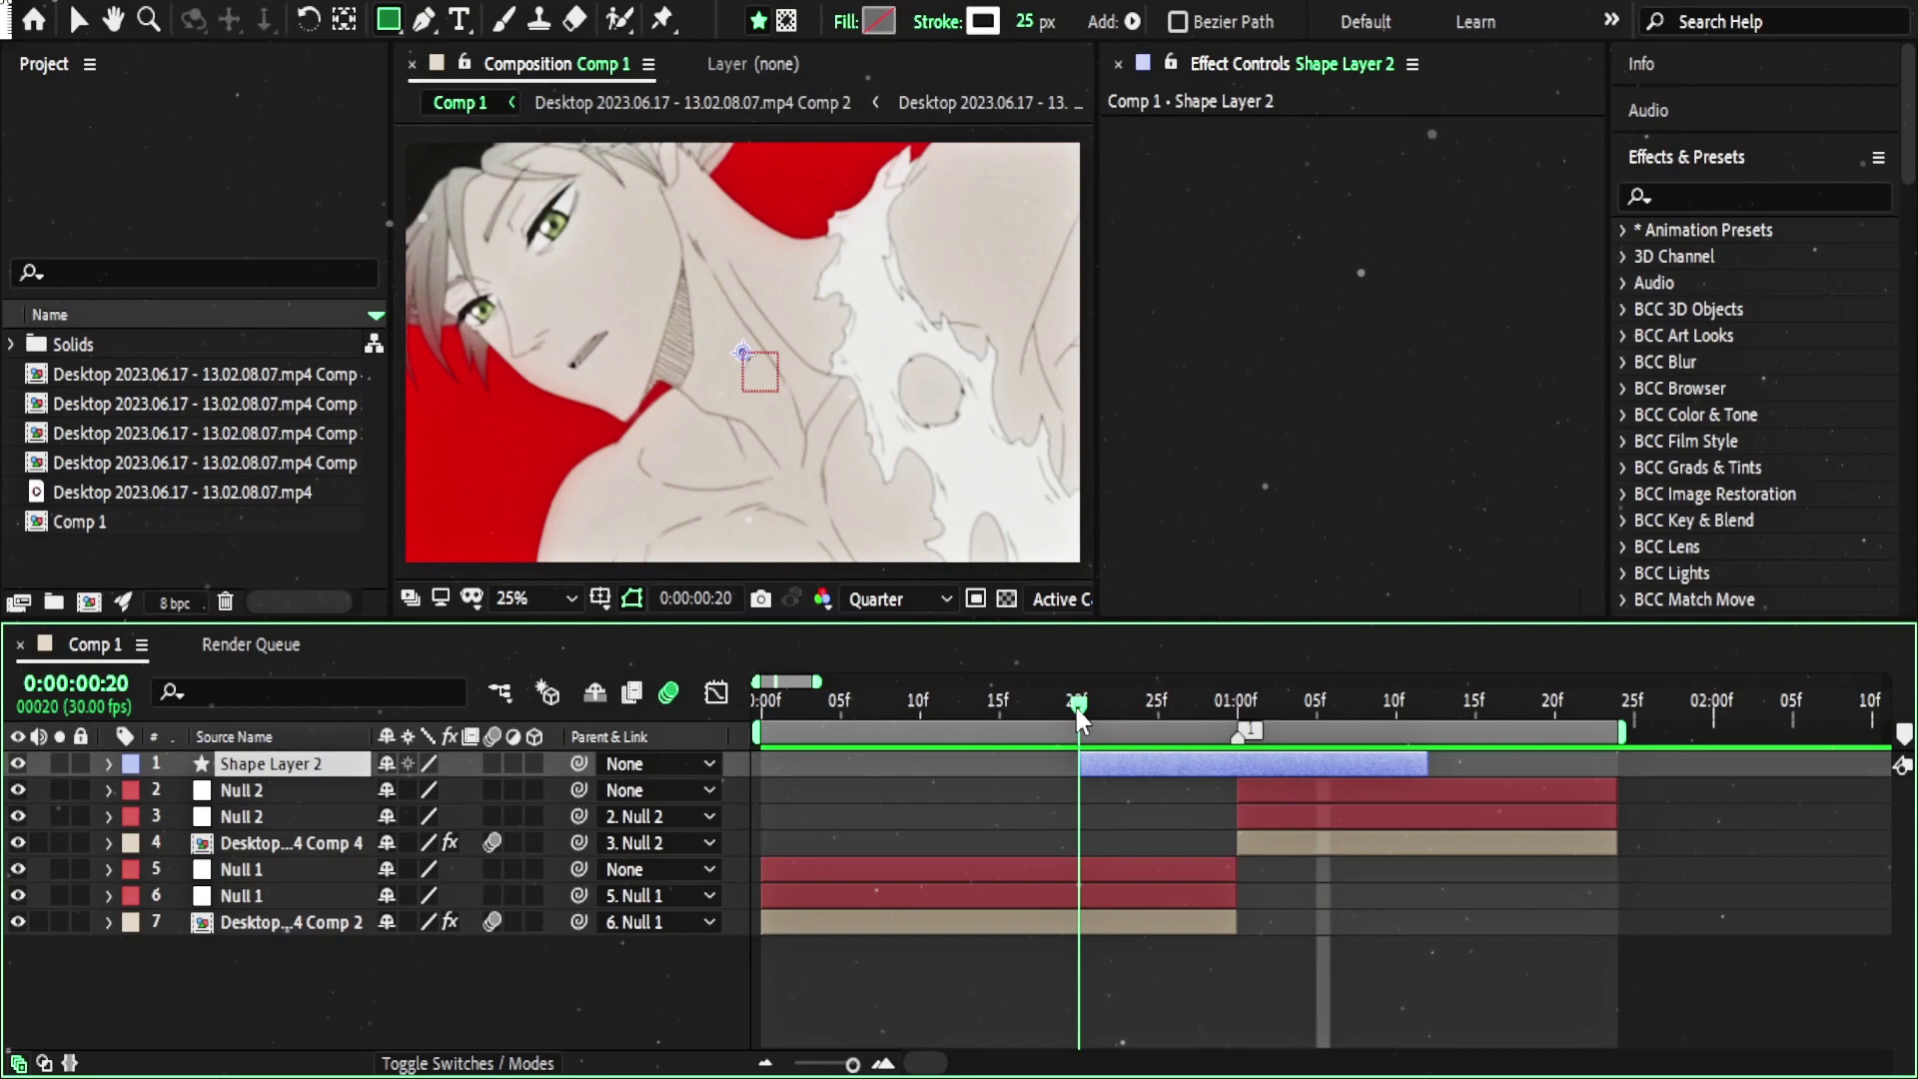
Step: Find the Turbulent Displace effect, apply it to the shape layer, and clear the effect search
left_click(1714, 196)
type("turbu")
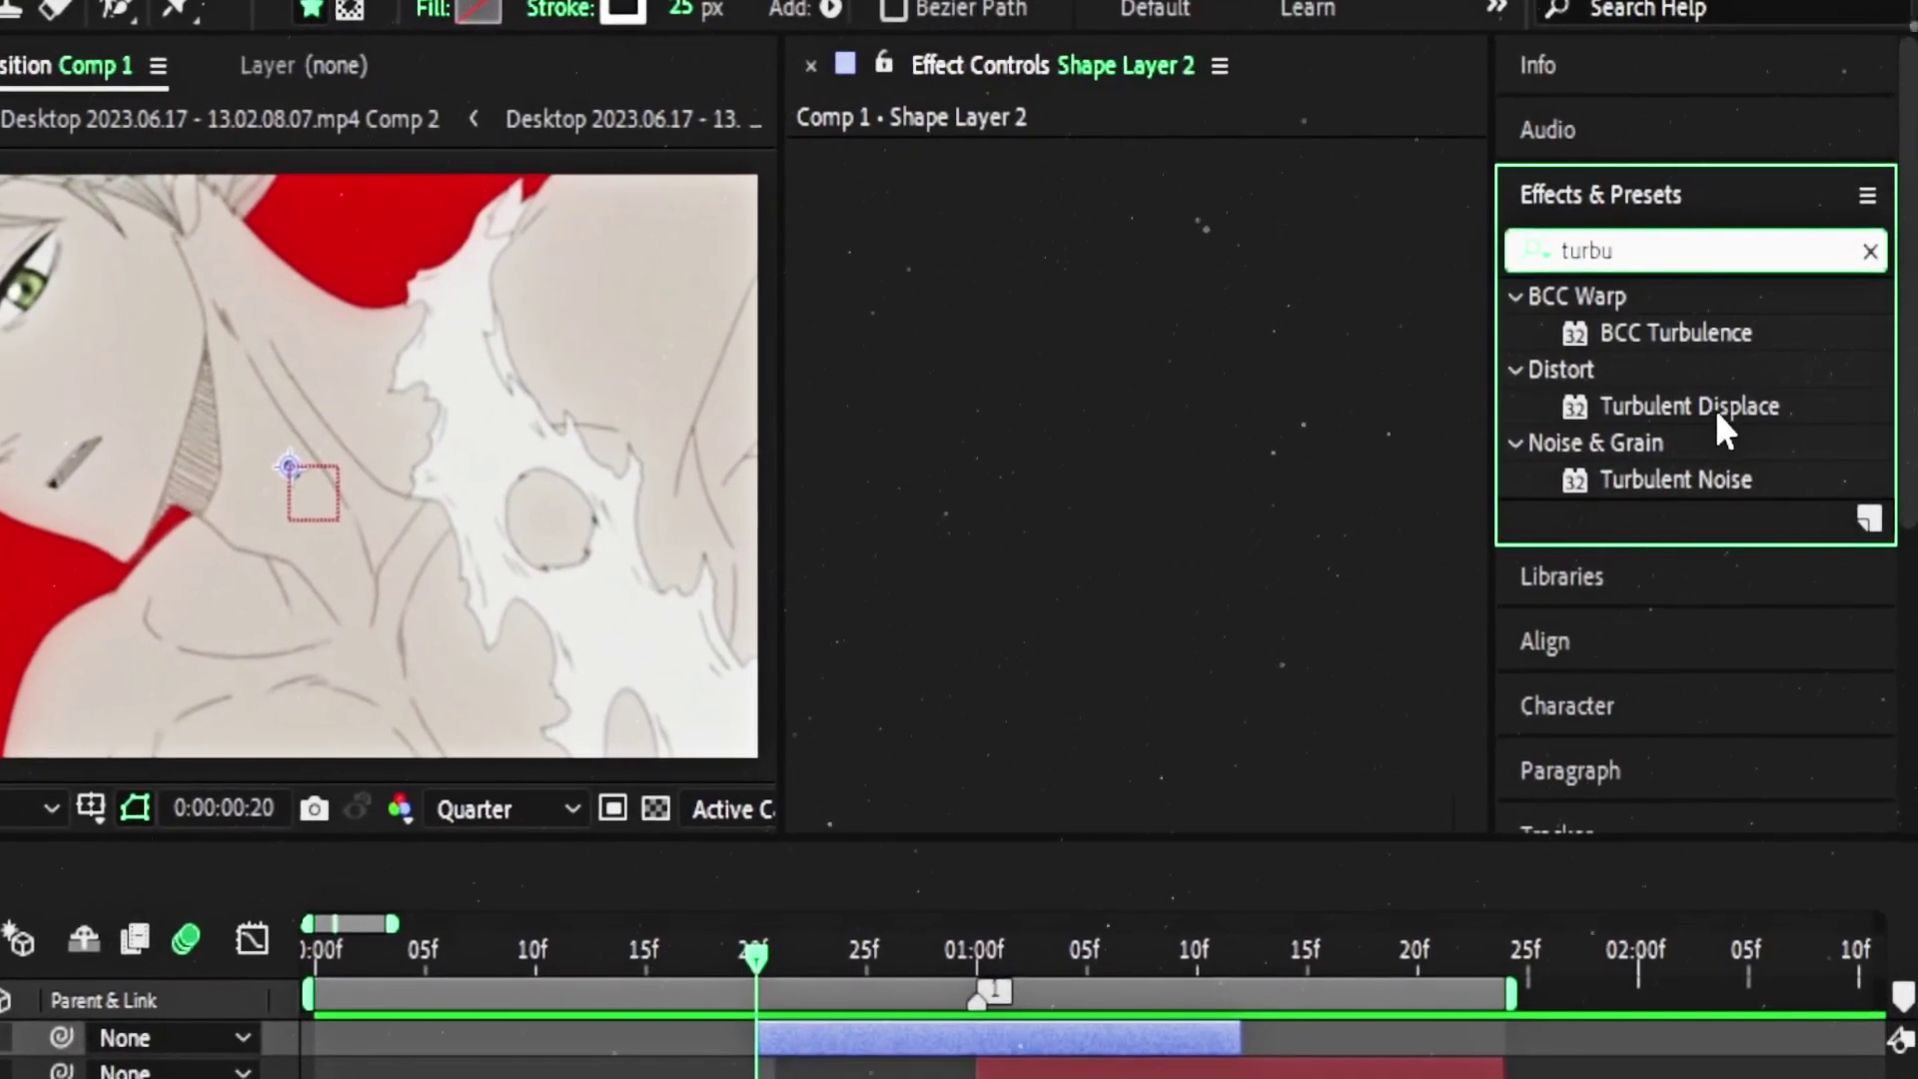
left_click(1636, 406)
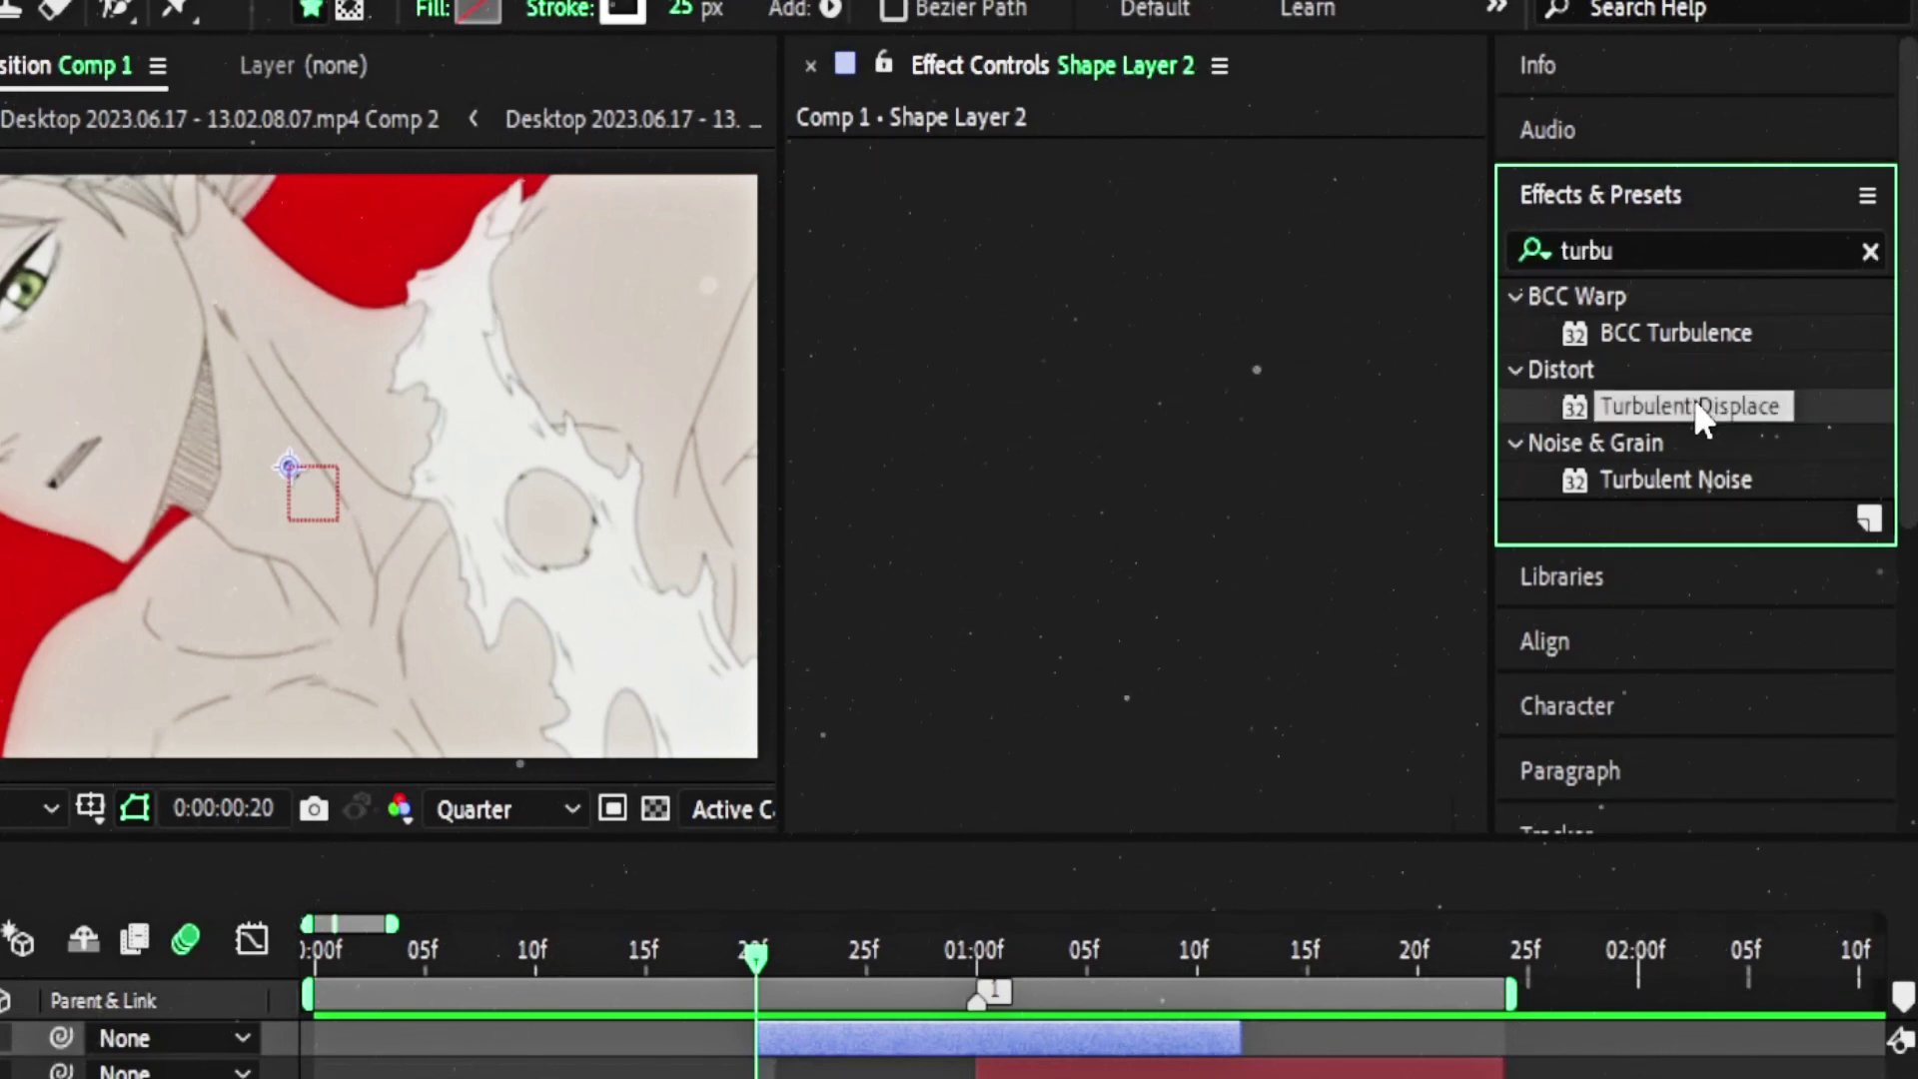
left_click_drag(1711, 408, 1069, 482)
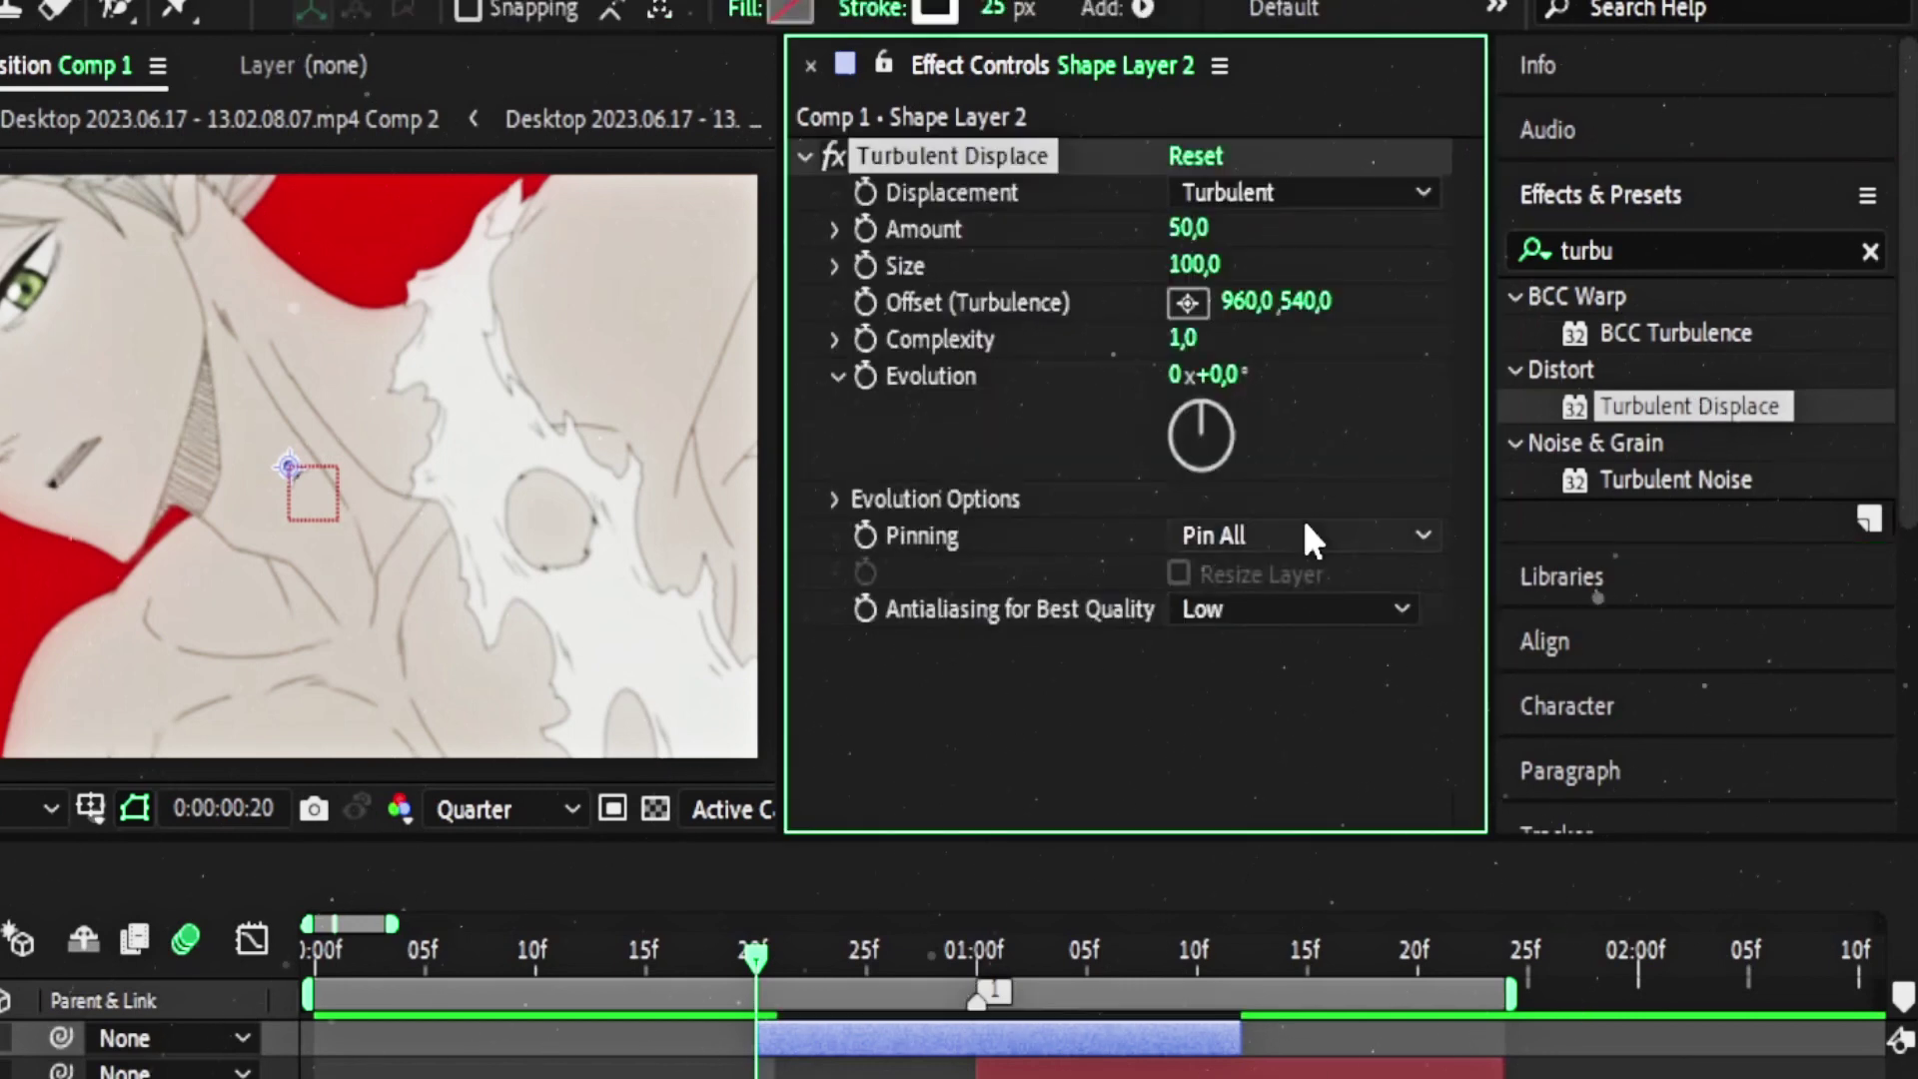
double_click(1629, 240)
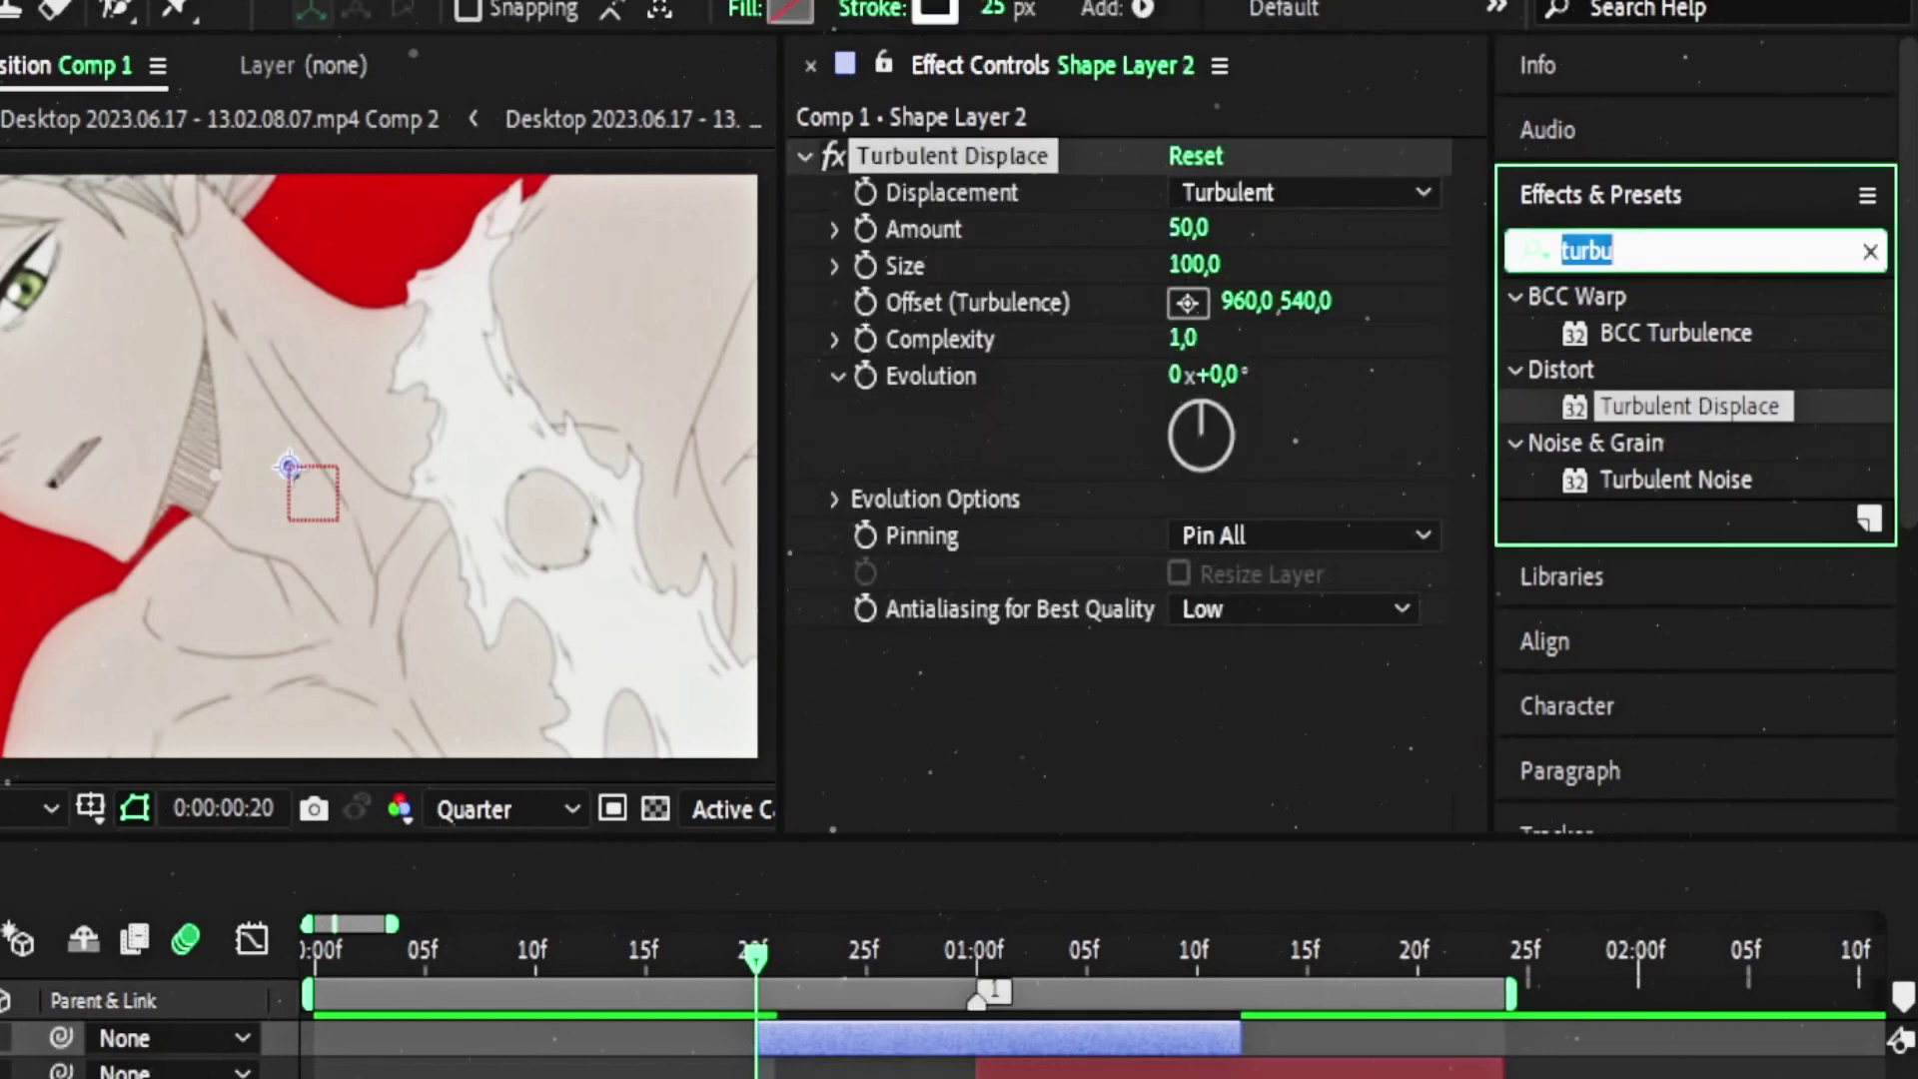
key("BackSpace")
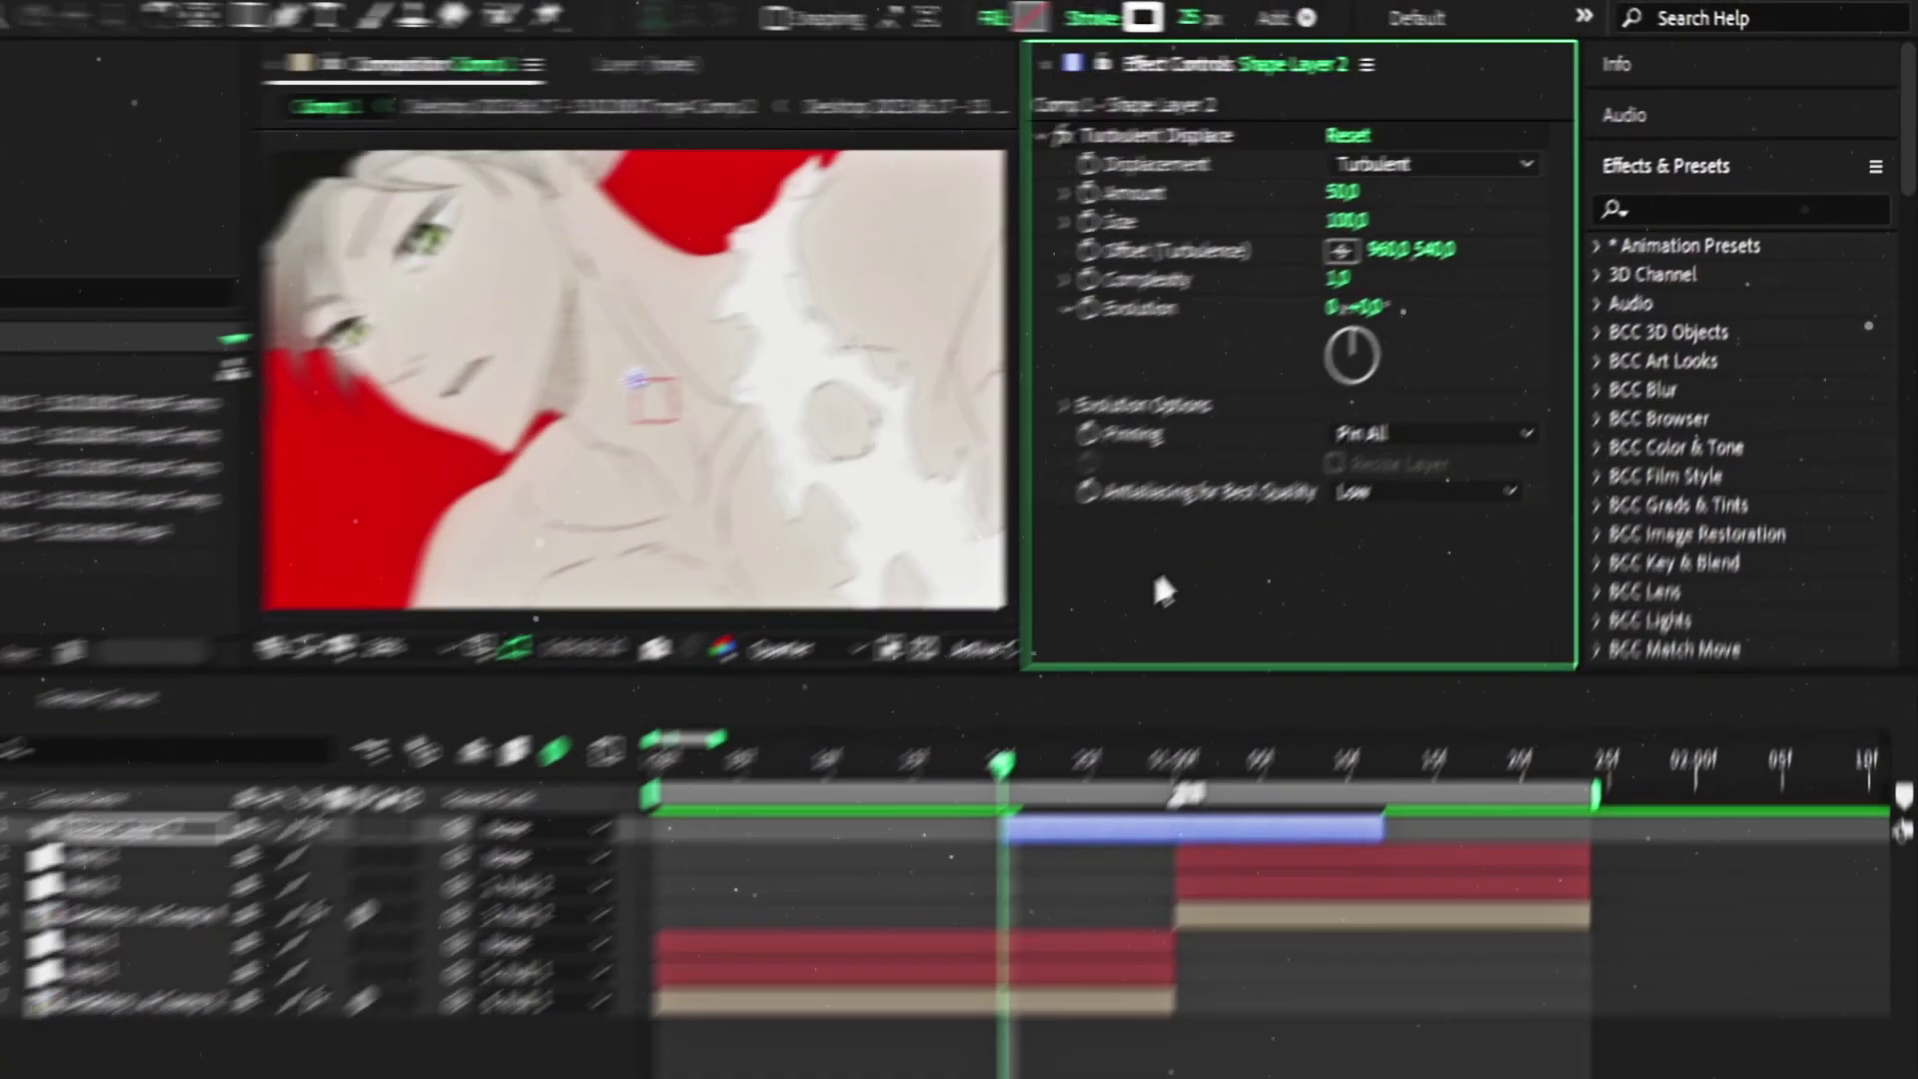
Step: At 0:00:00:23, draw a horizontal Pen line across the full frame width on the shape layer and turn off Turbulent Displace
left_click(822, 954)
left_click(843, 1040)
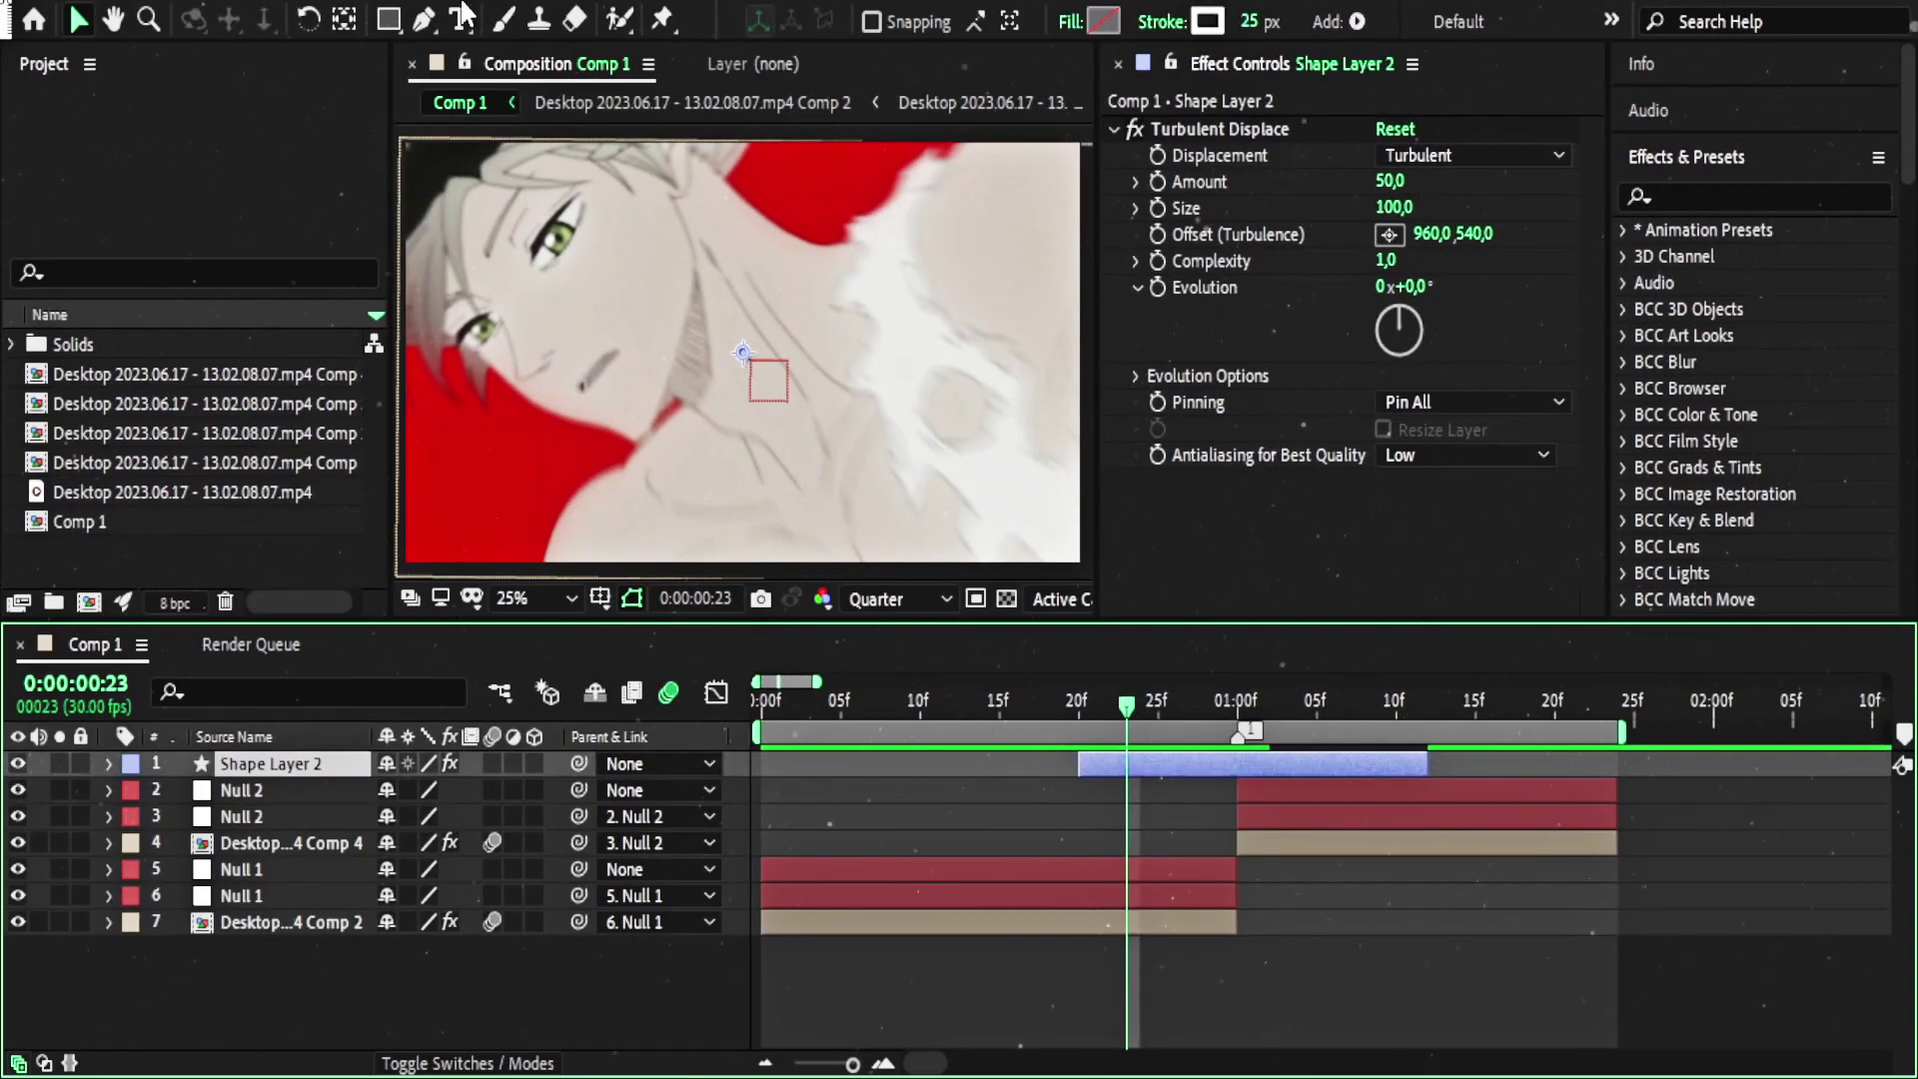
left_click(424, 20)
scroll(582, 338, "down", 1)
left_click(540, 356)
left_click(962, 356)
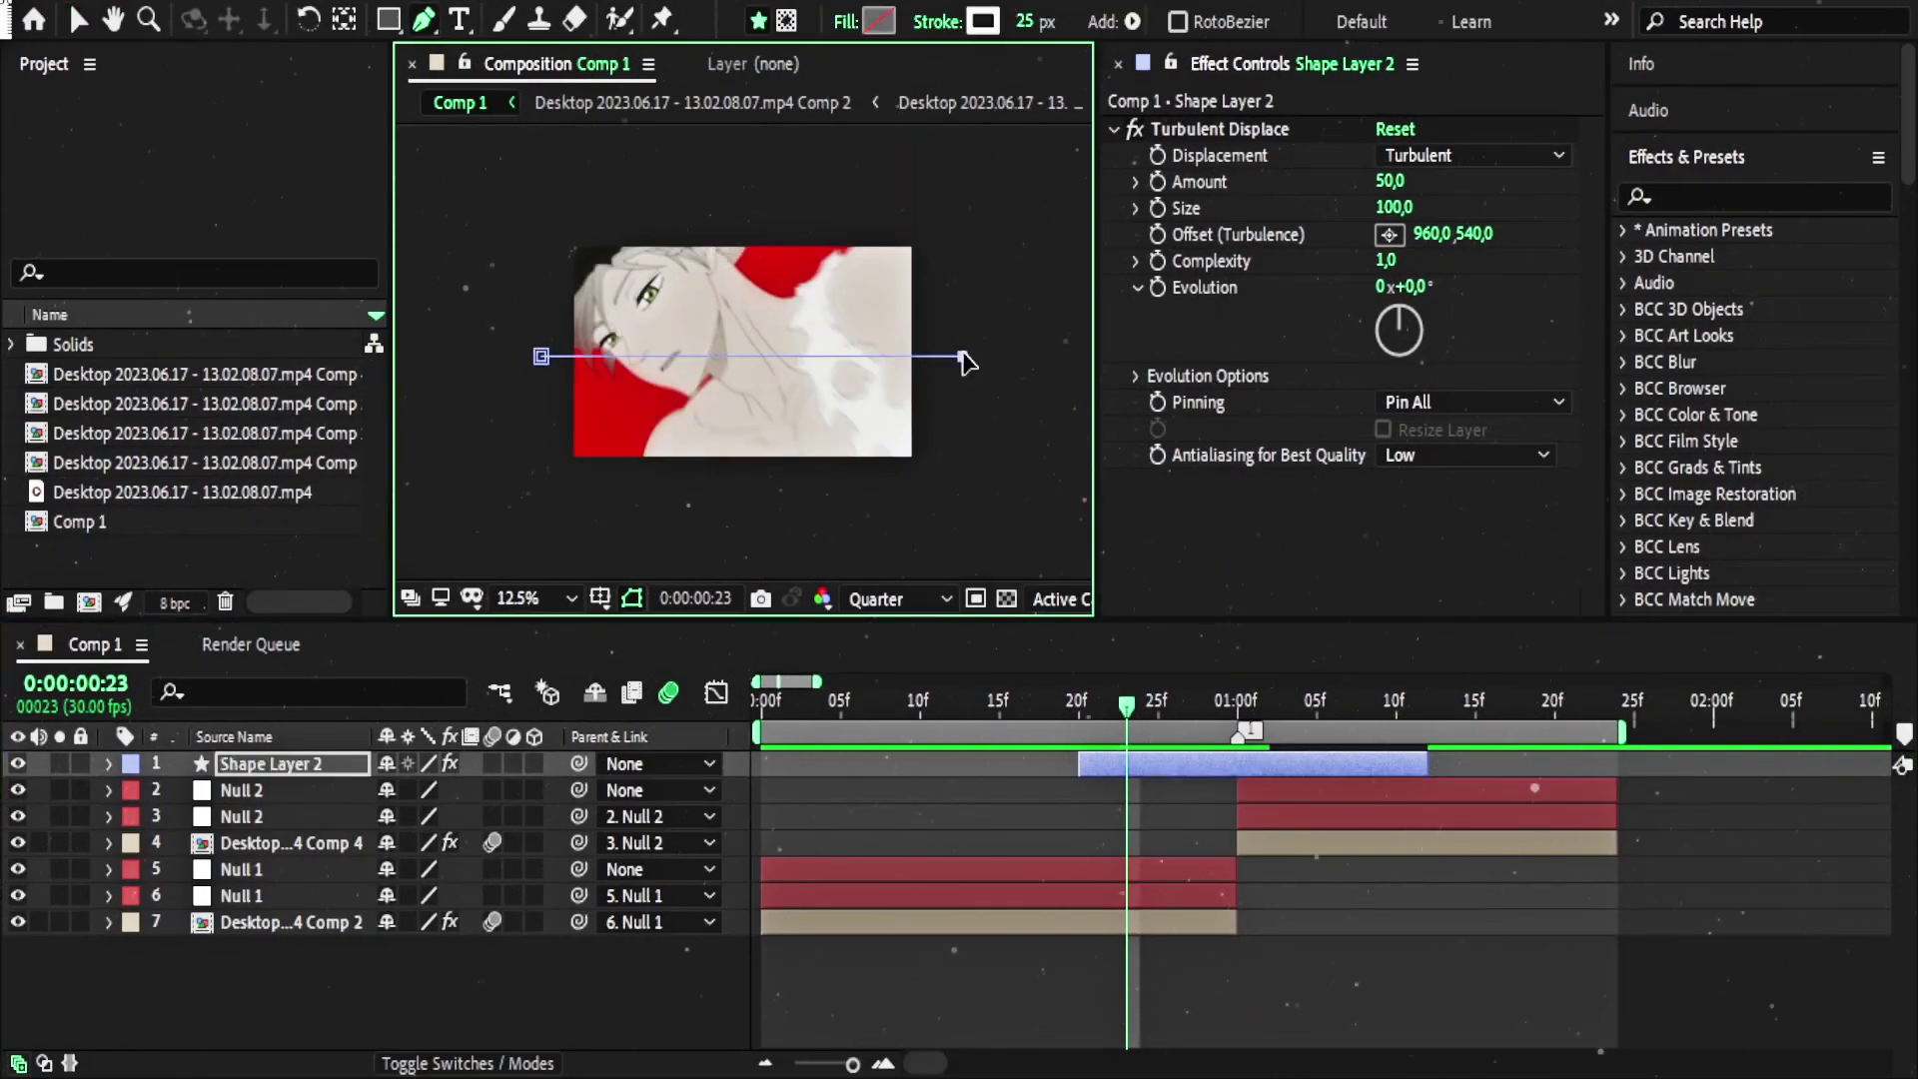
scroll(748, 383, "up", 1)
left_click(1135, 129)
left_click(1168, 781)
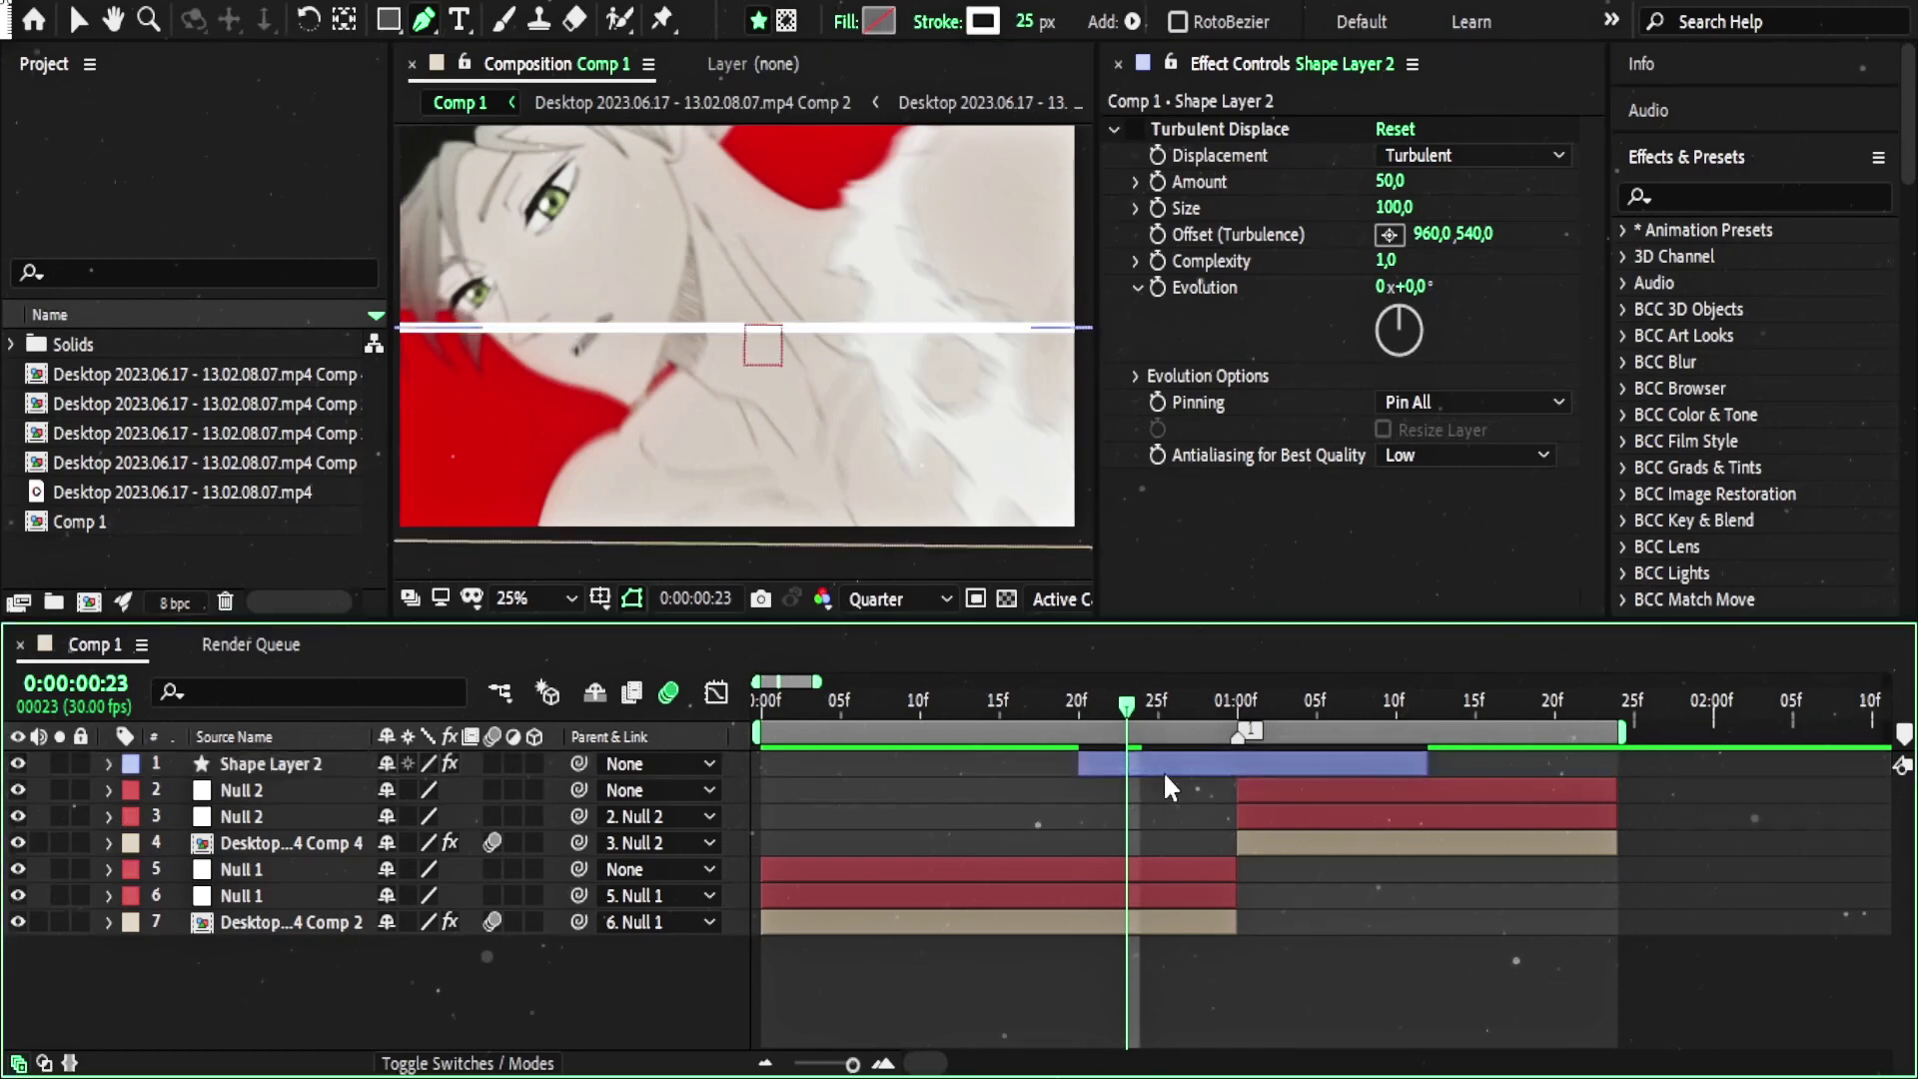
Step: Set the line's stroke width to 100 px
left_click_drag(1024, 22, 1057, 22)
left_click(1028, 20)
type("100")
key("Return")
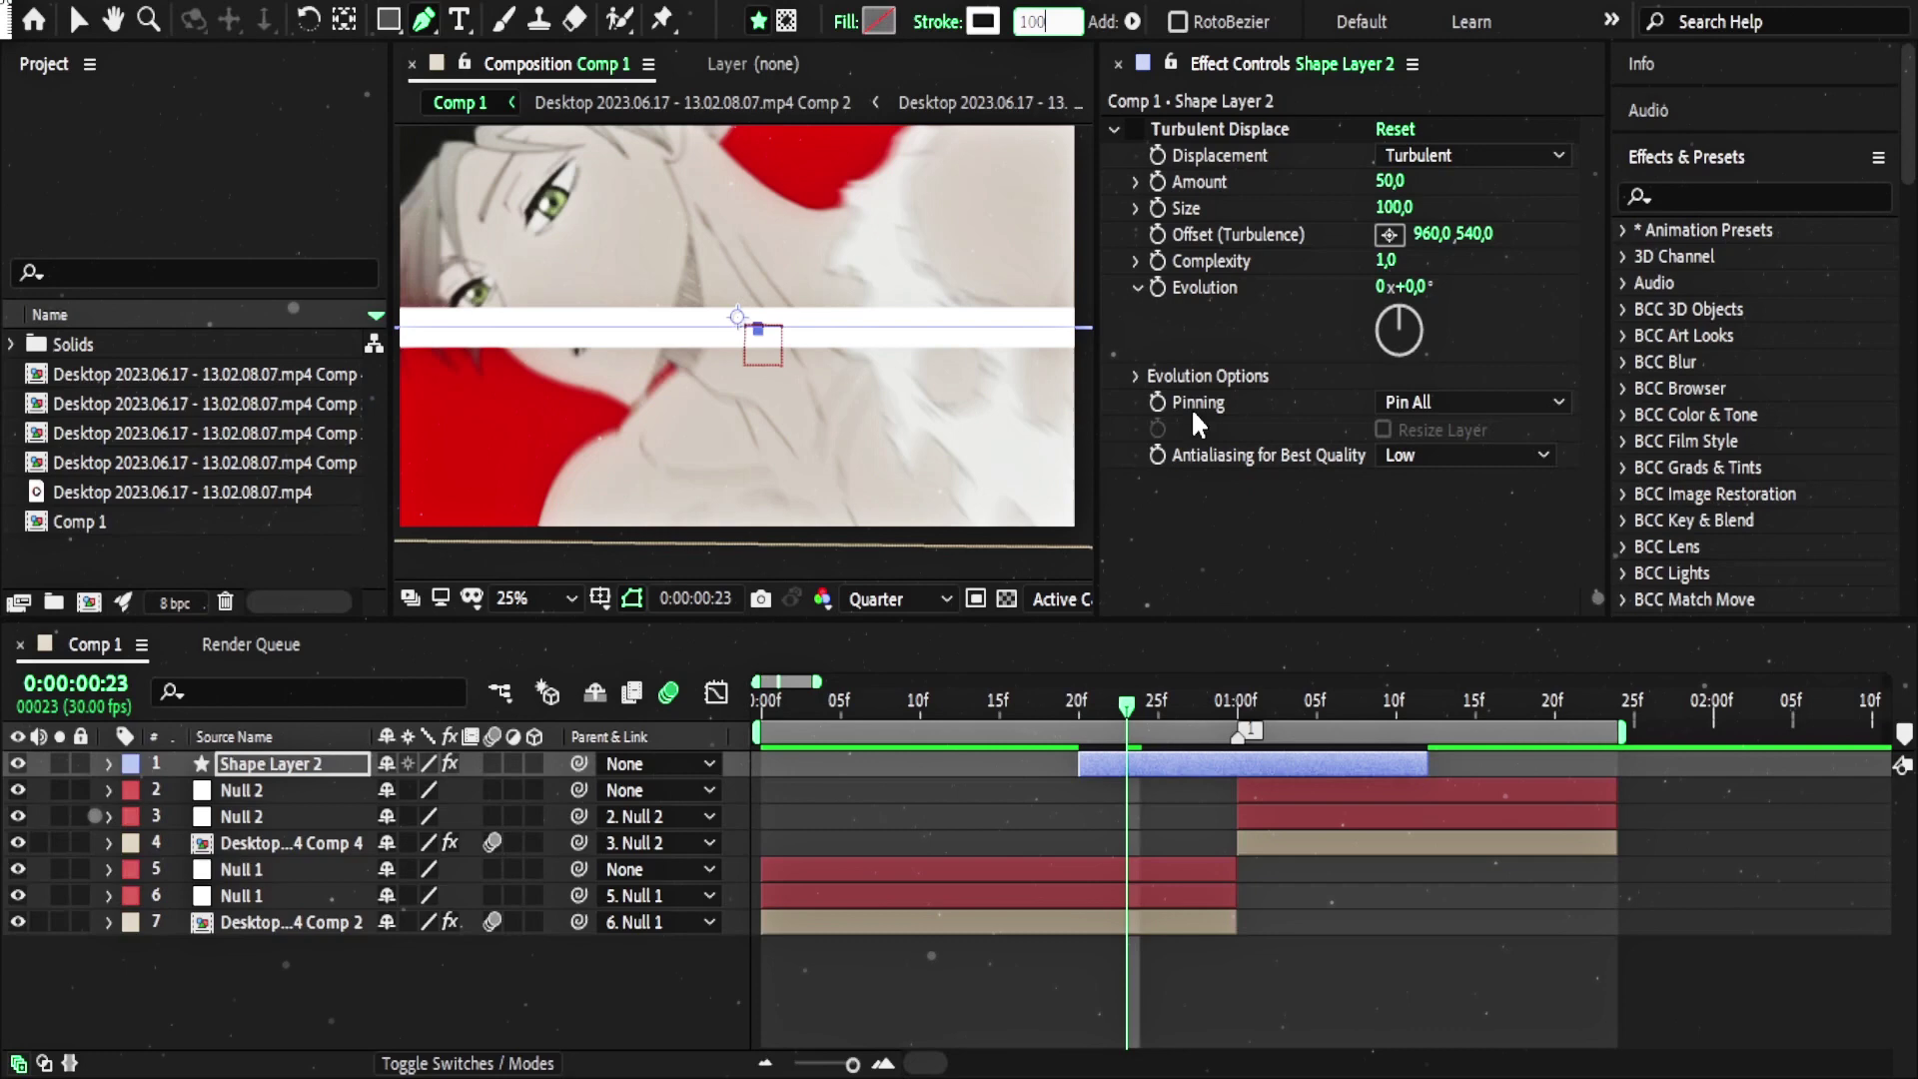
left_click(1169, 809)
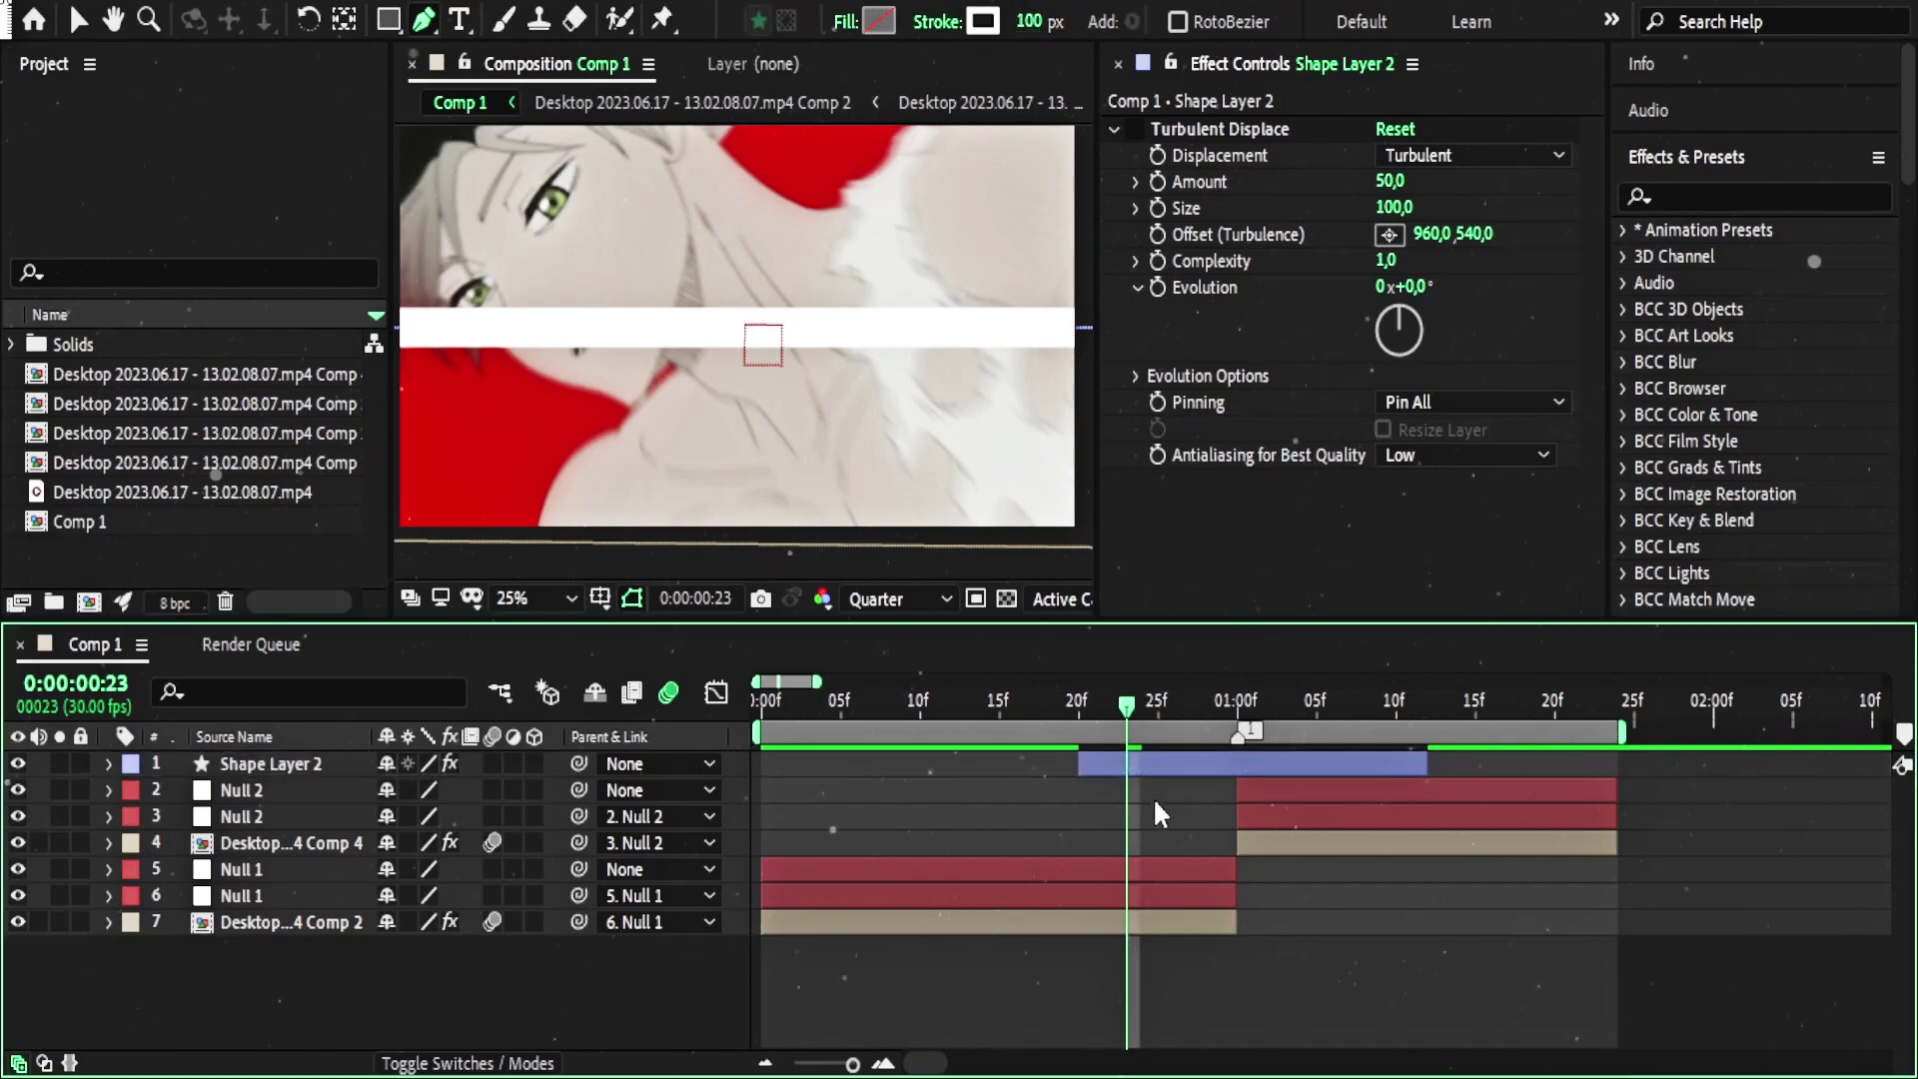
Step: Set the stroke width of the line on the shape layer to 60 px
left_click(1149, 765)
left_click(1041, 24)
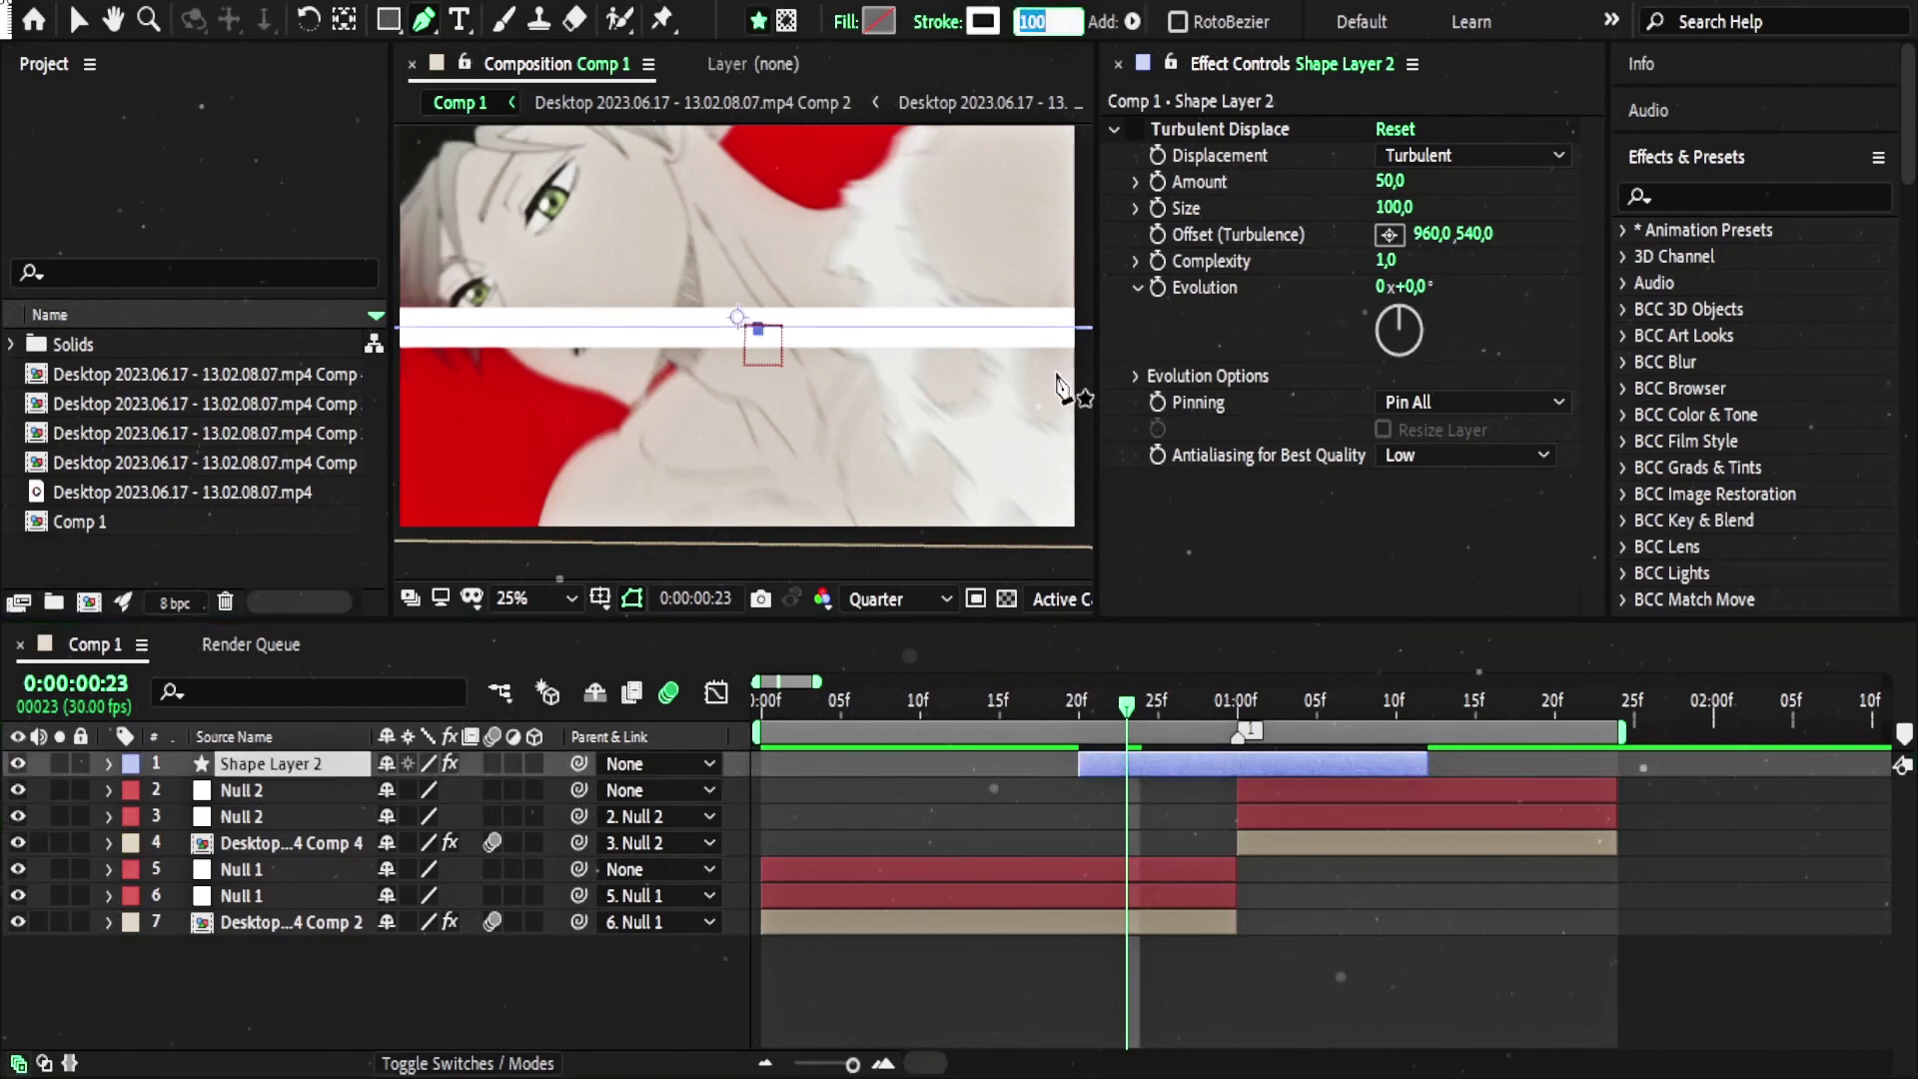
type("60")
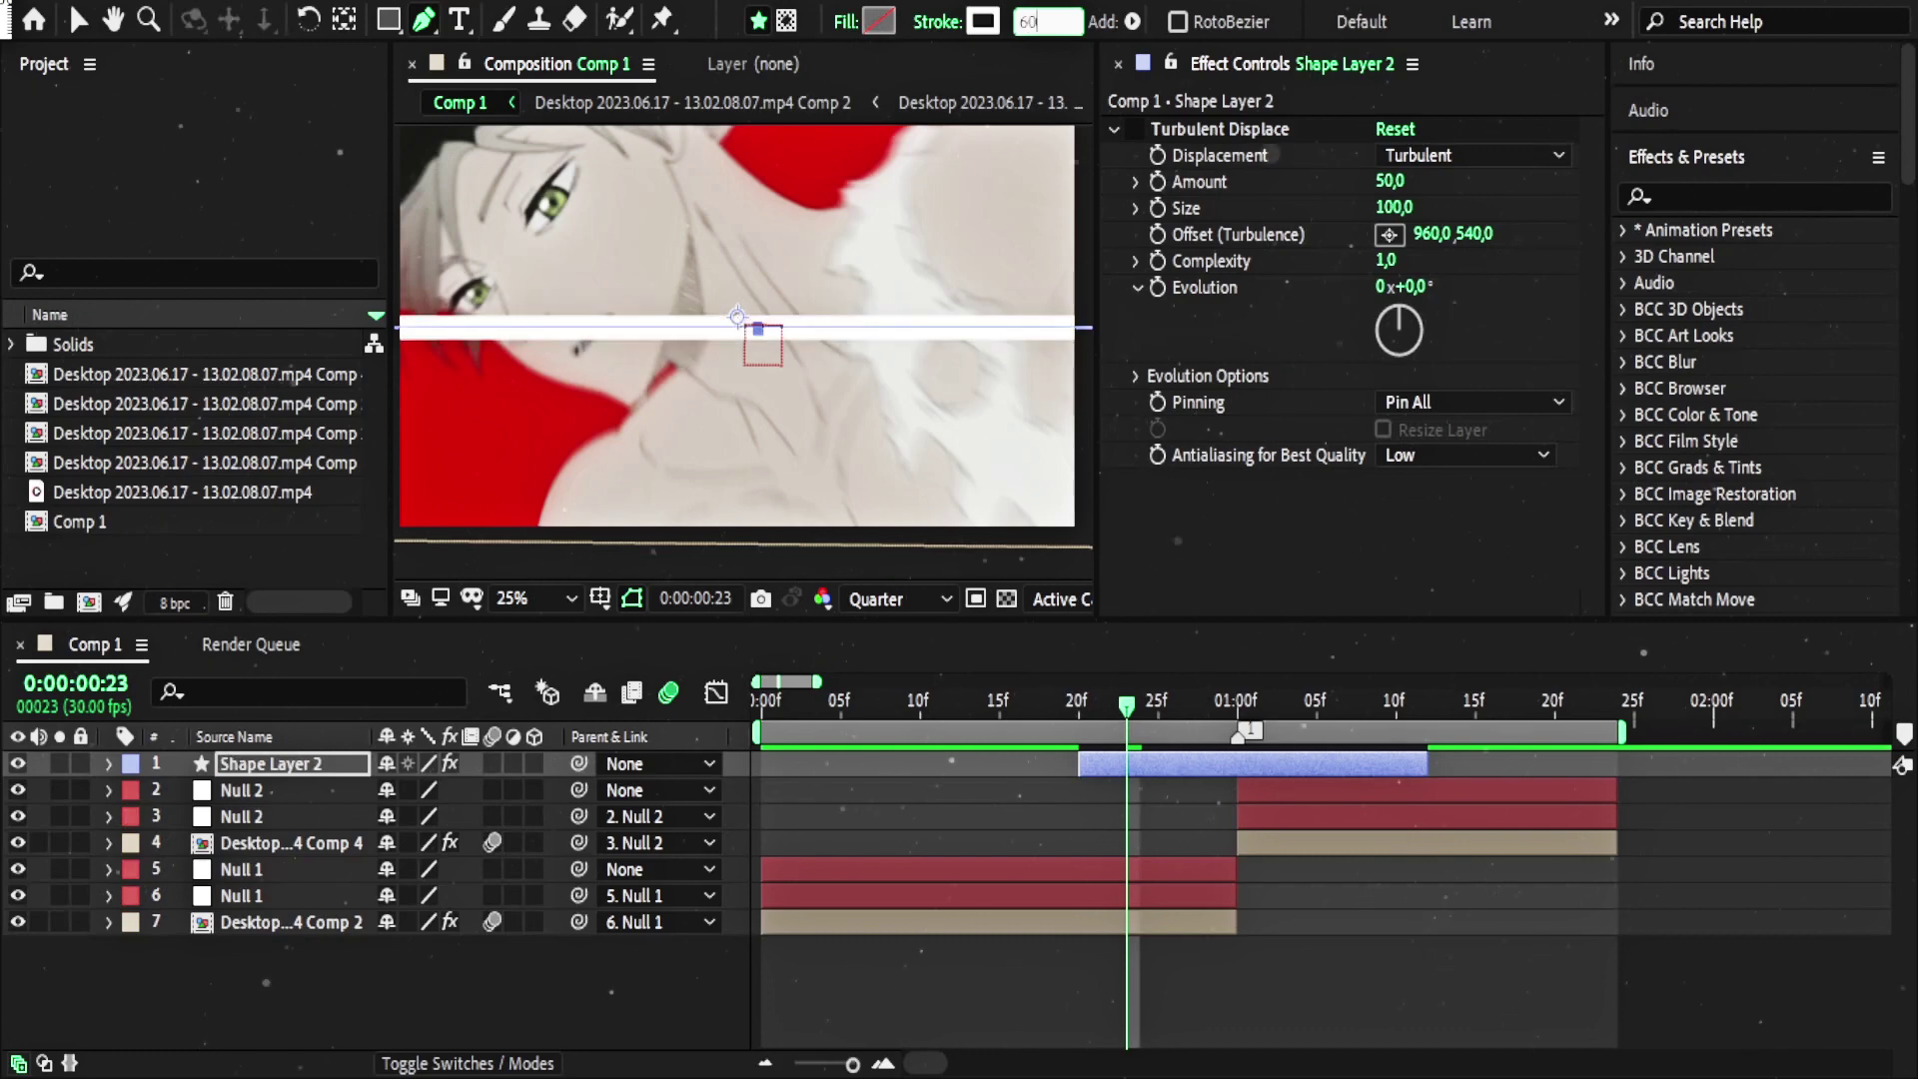
left_click(1175, 819)
left_click(1173, 759)
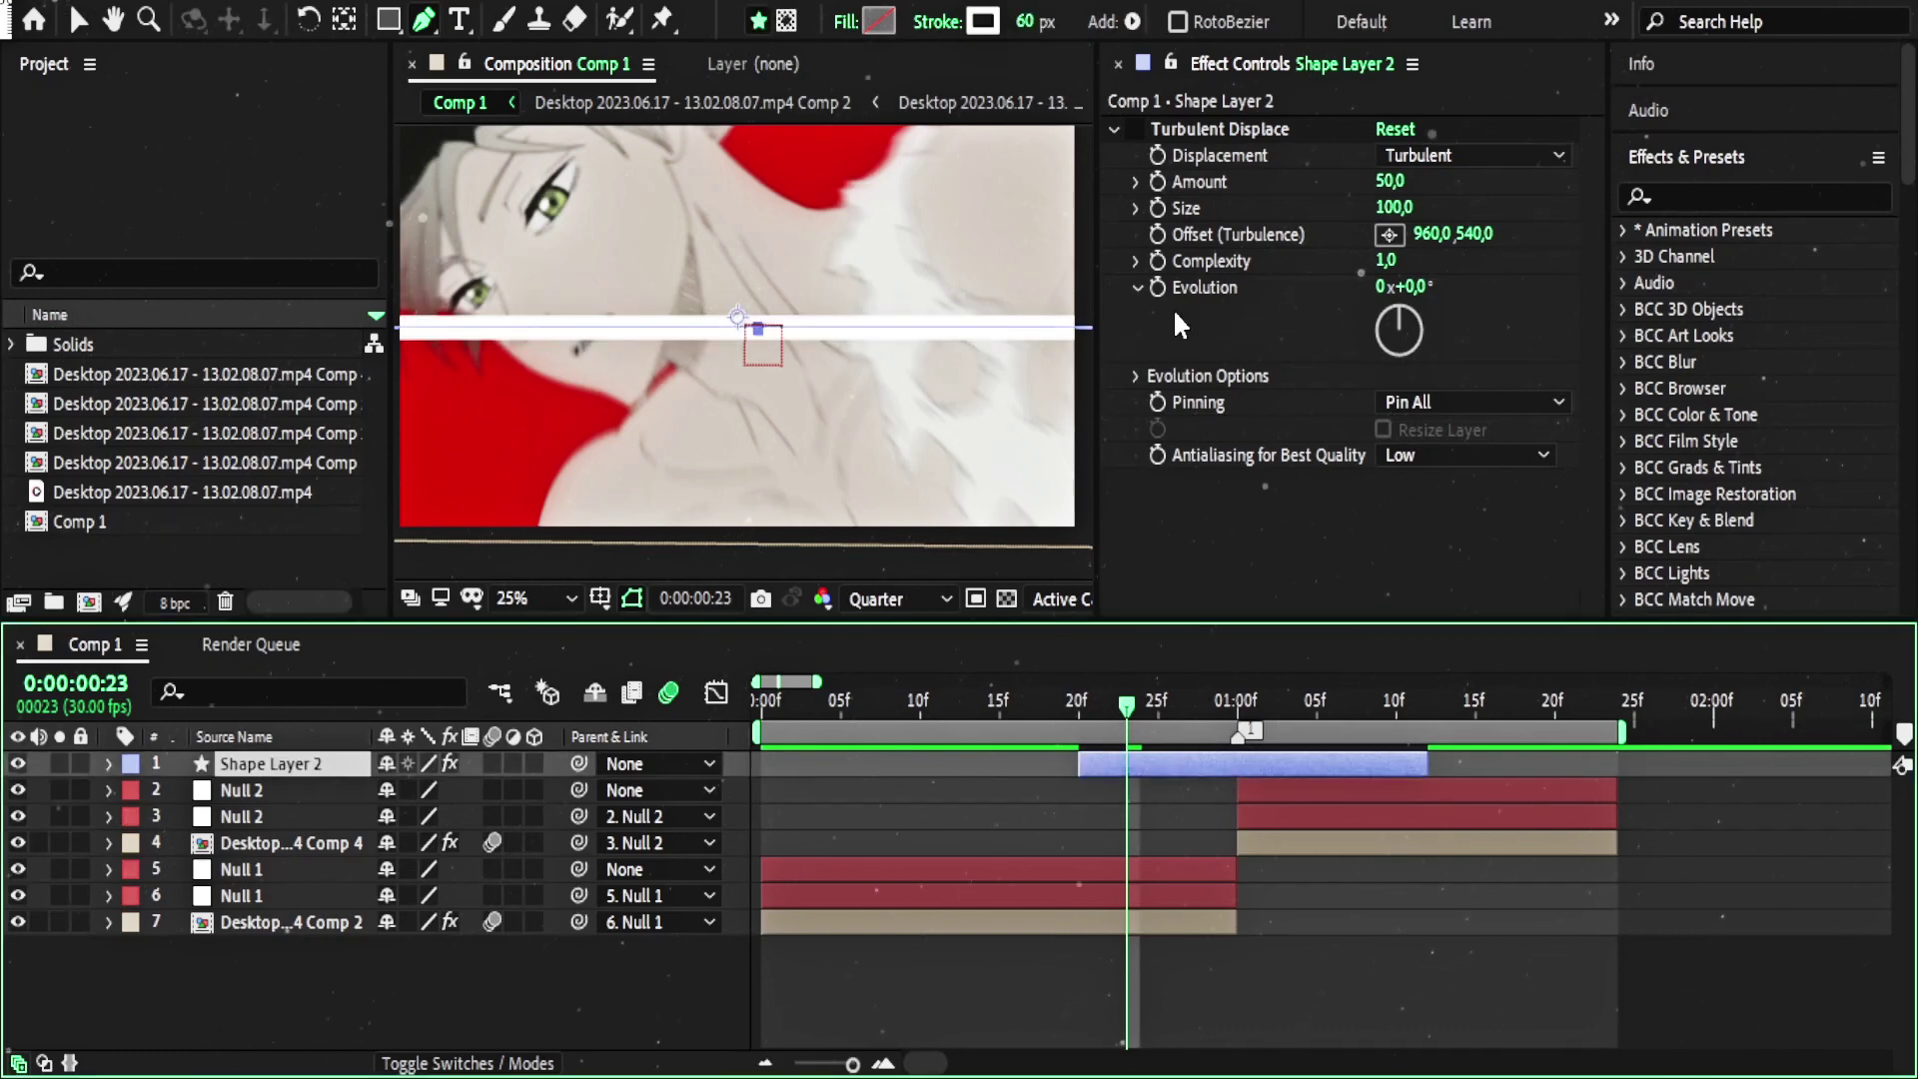
Step: Turn Turbulent Displace back on, set its displacement type to Vertical Displacement and its Complexity to 5.0
left_click(1135, 128)
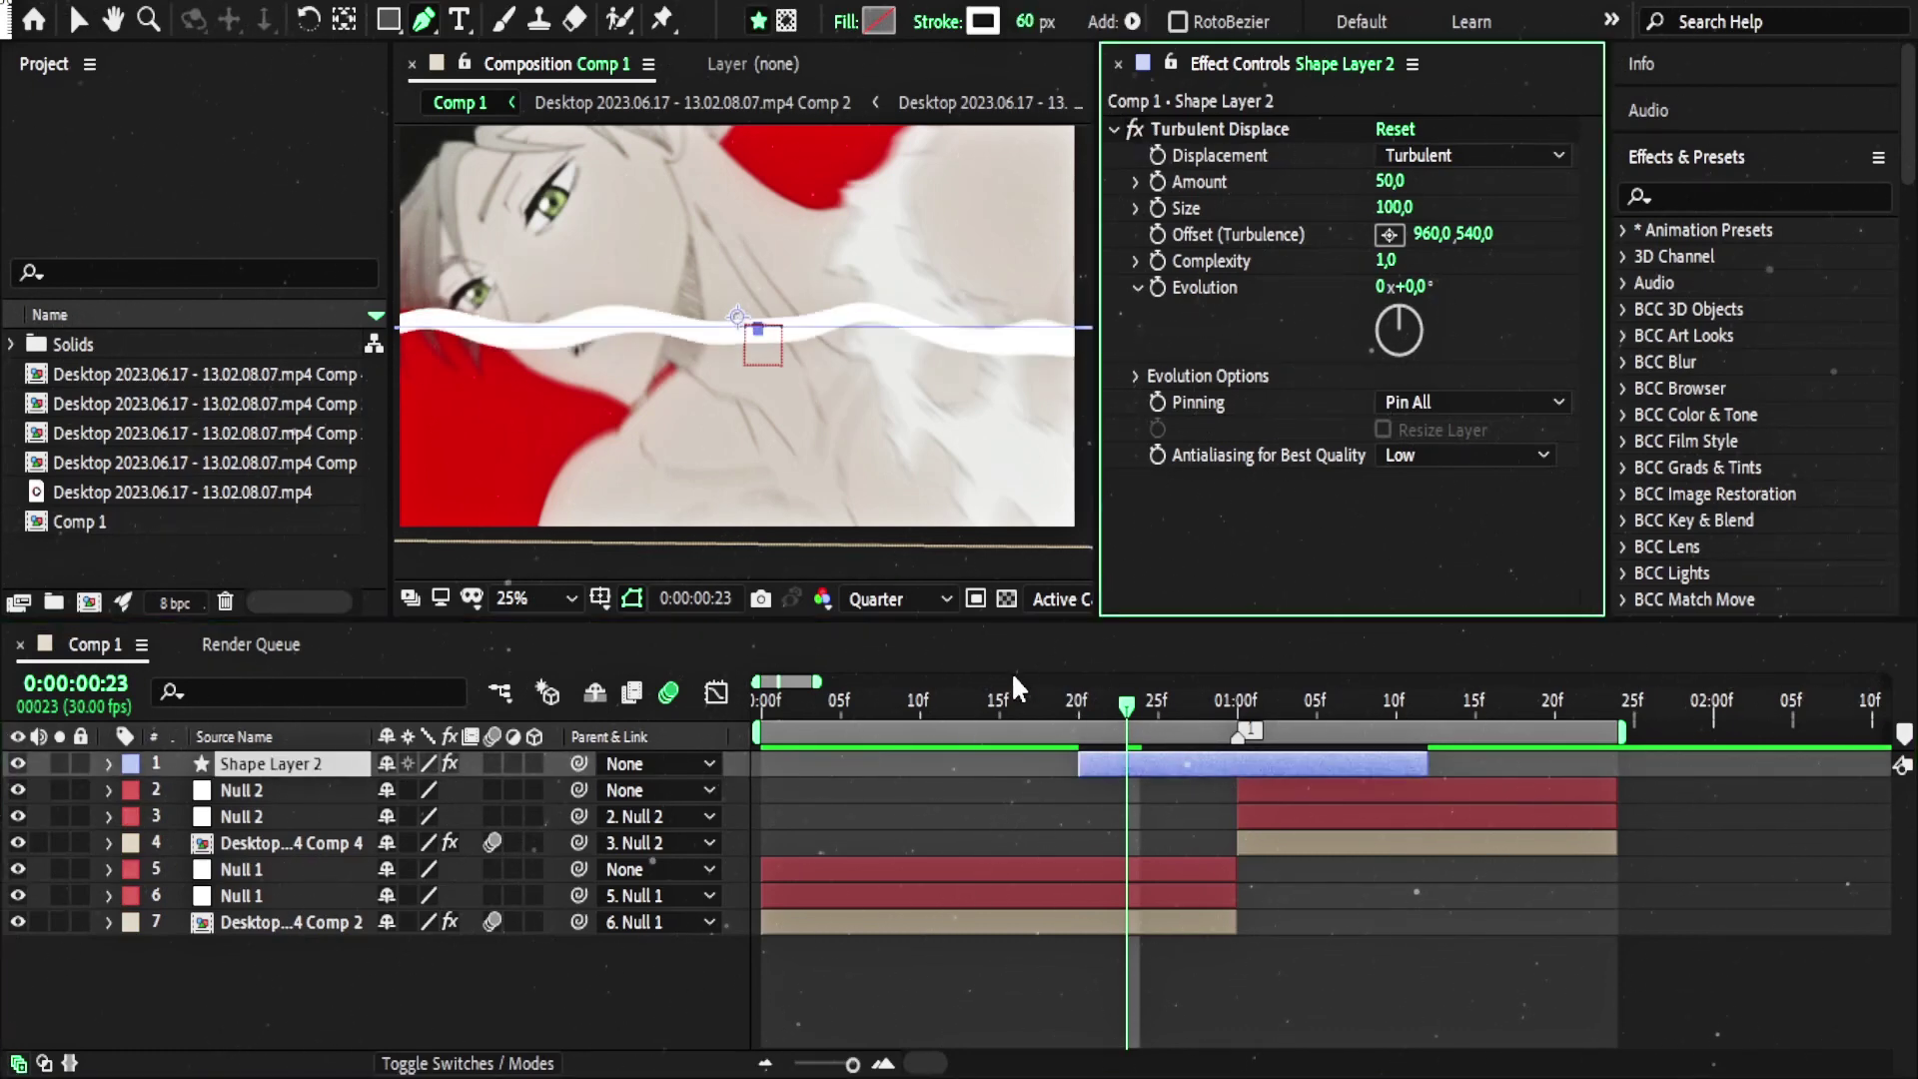
mouse_move(1127, 706)
left_mouse_down()
mouse_move(1143, 709)
mouse_move(1127, 706)
left_mouse_up()
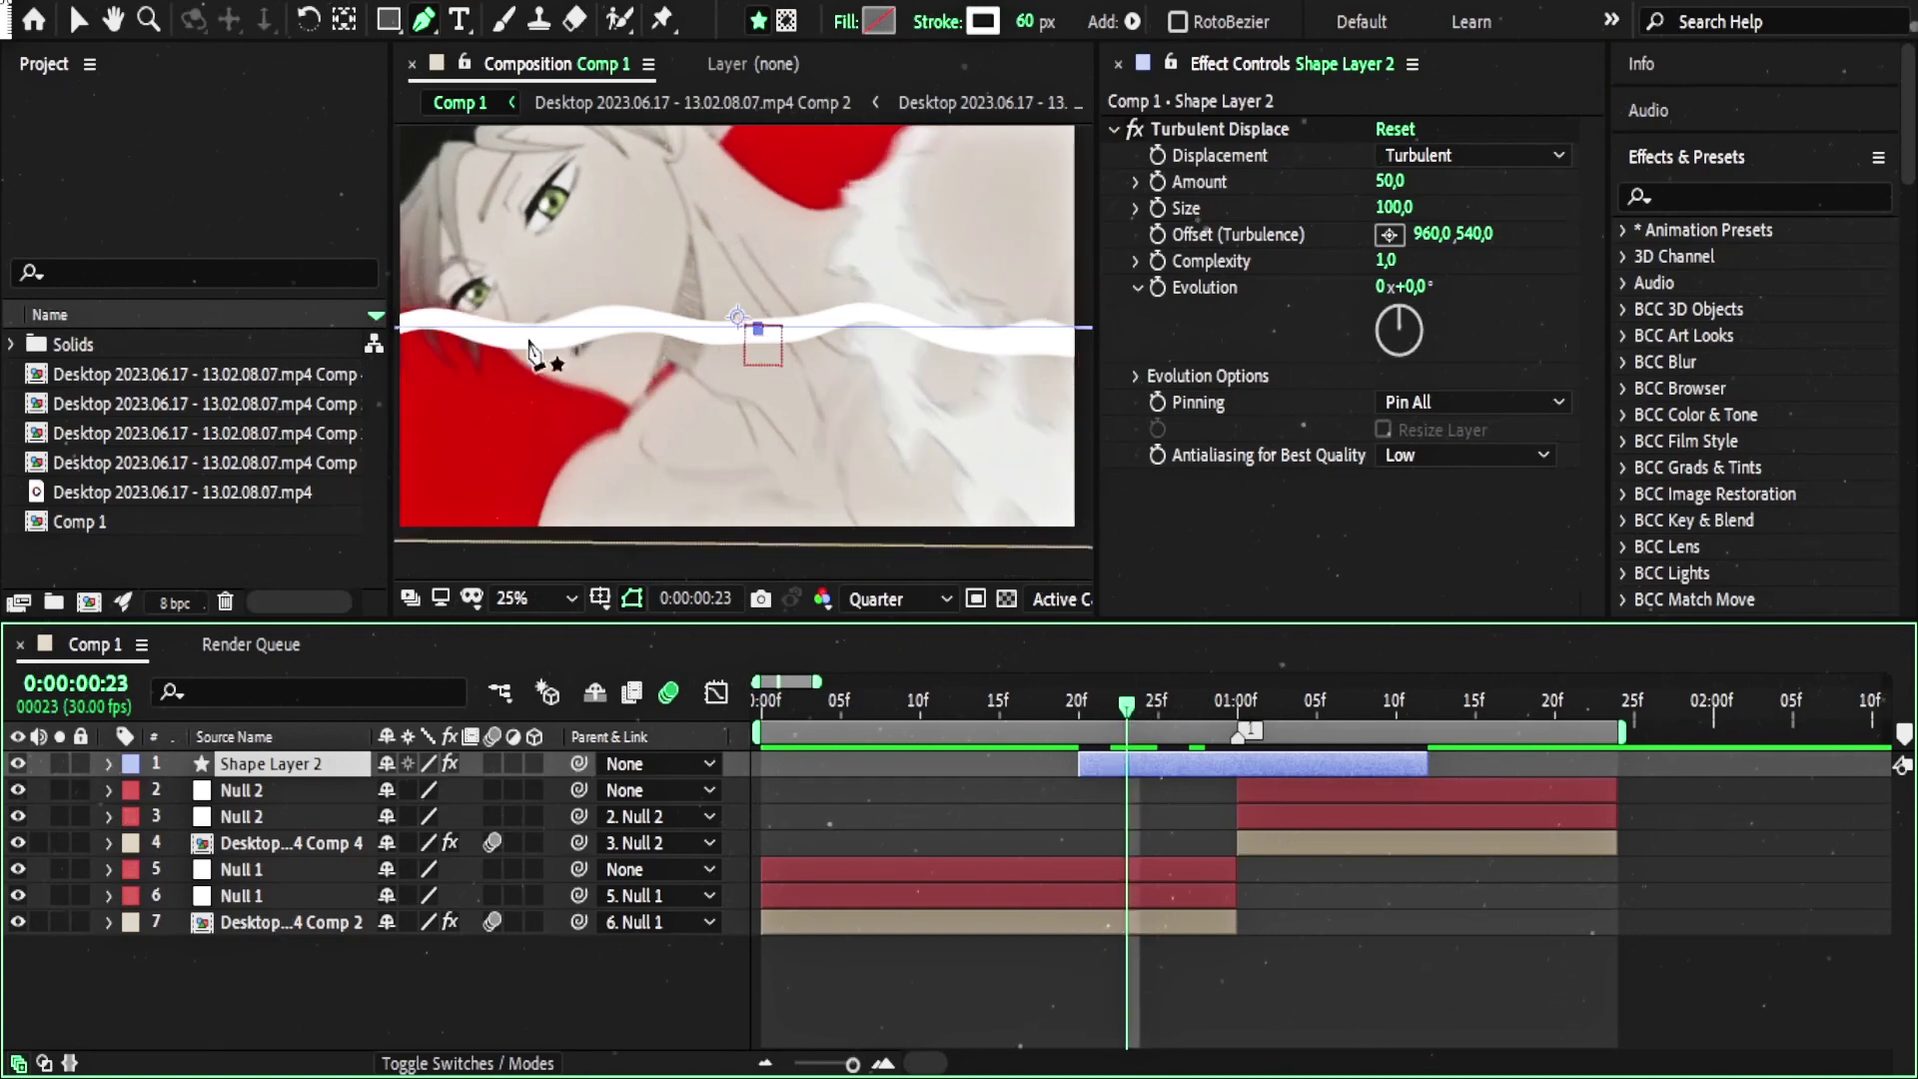
left_click(1219, 129)
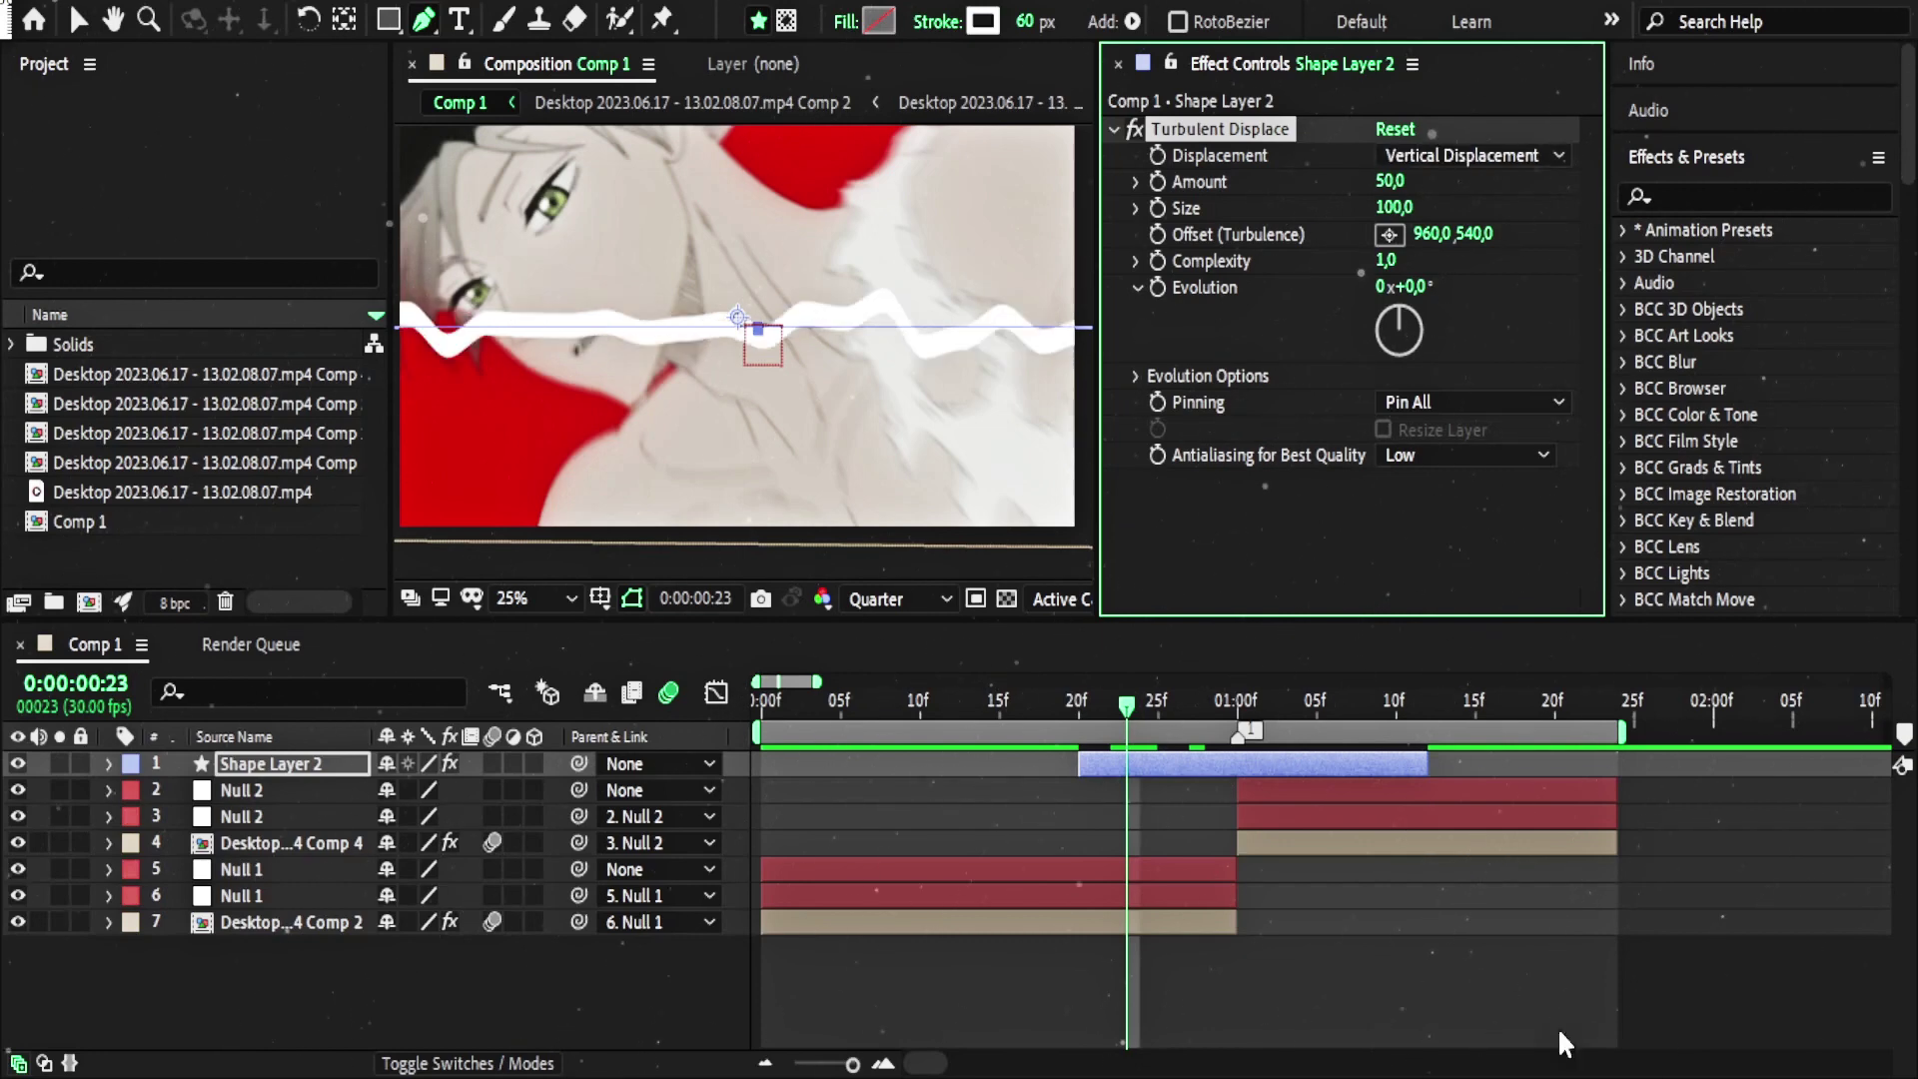
left_click_drag(1707, 216, 1726, 216)
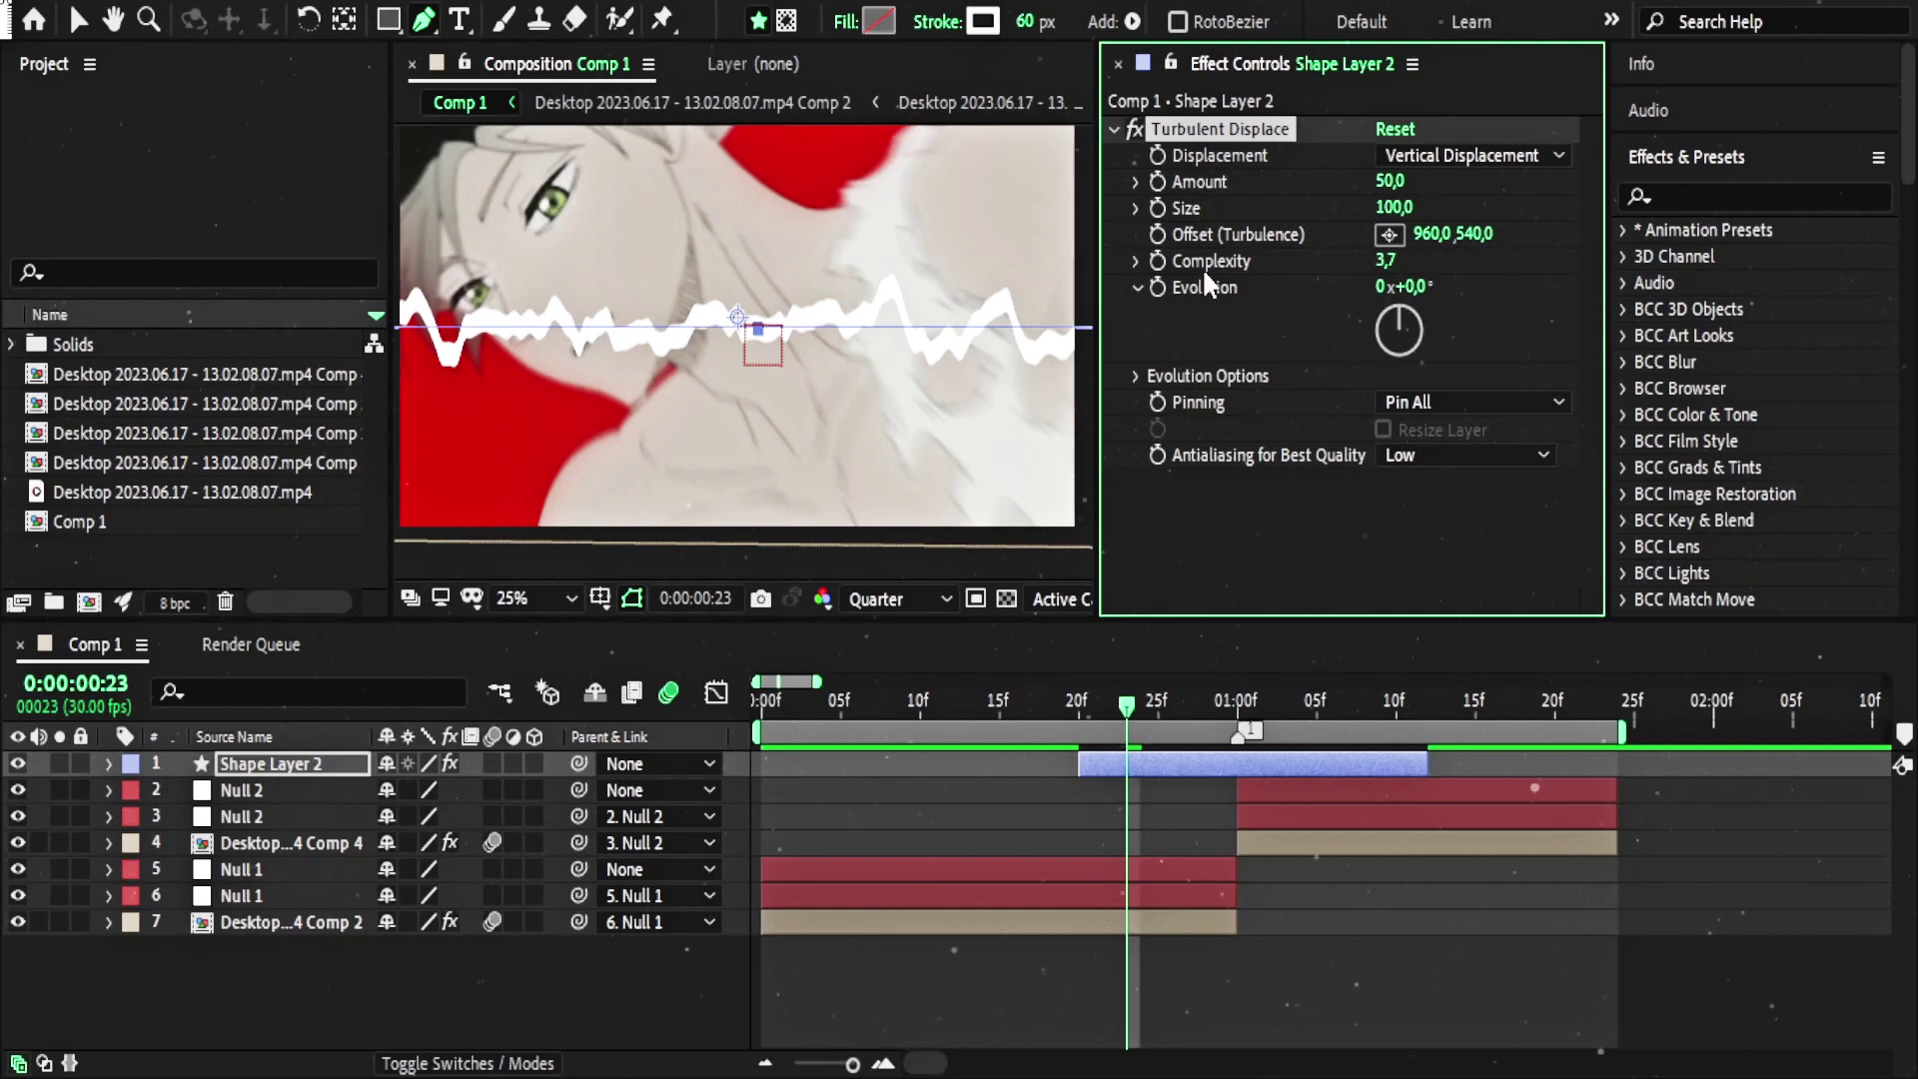
left_click_drag(1403, 258, 1564, 246)
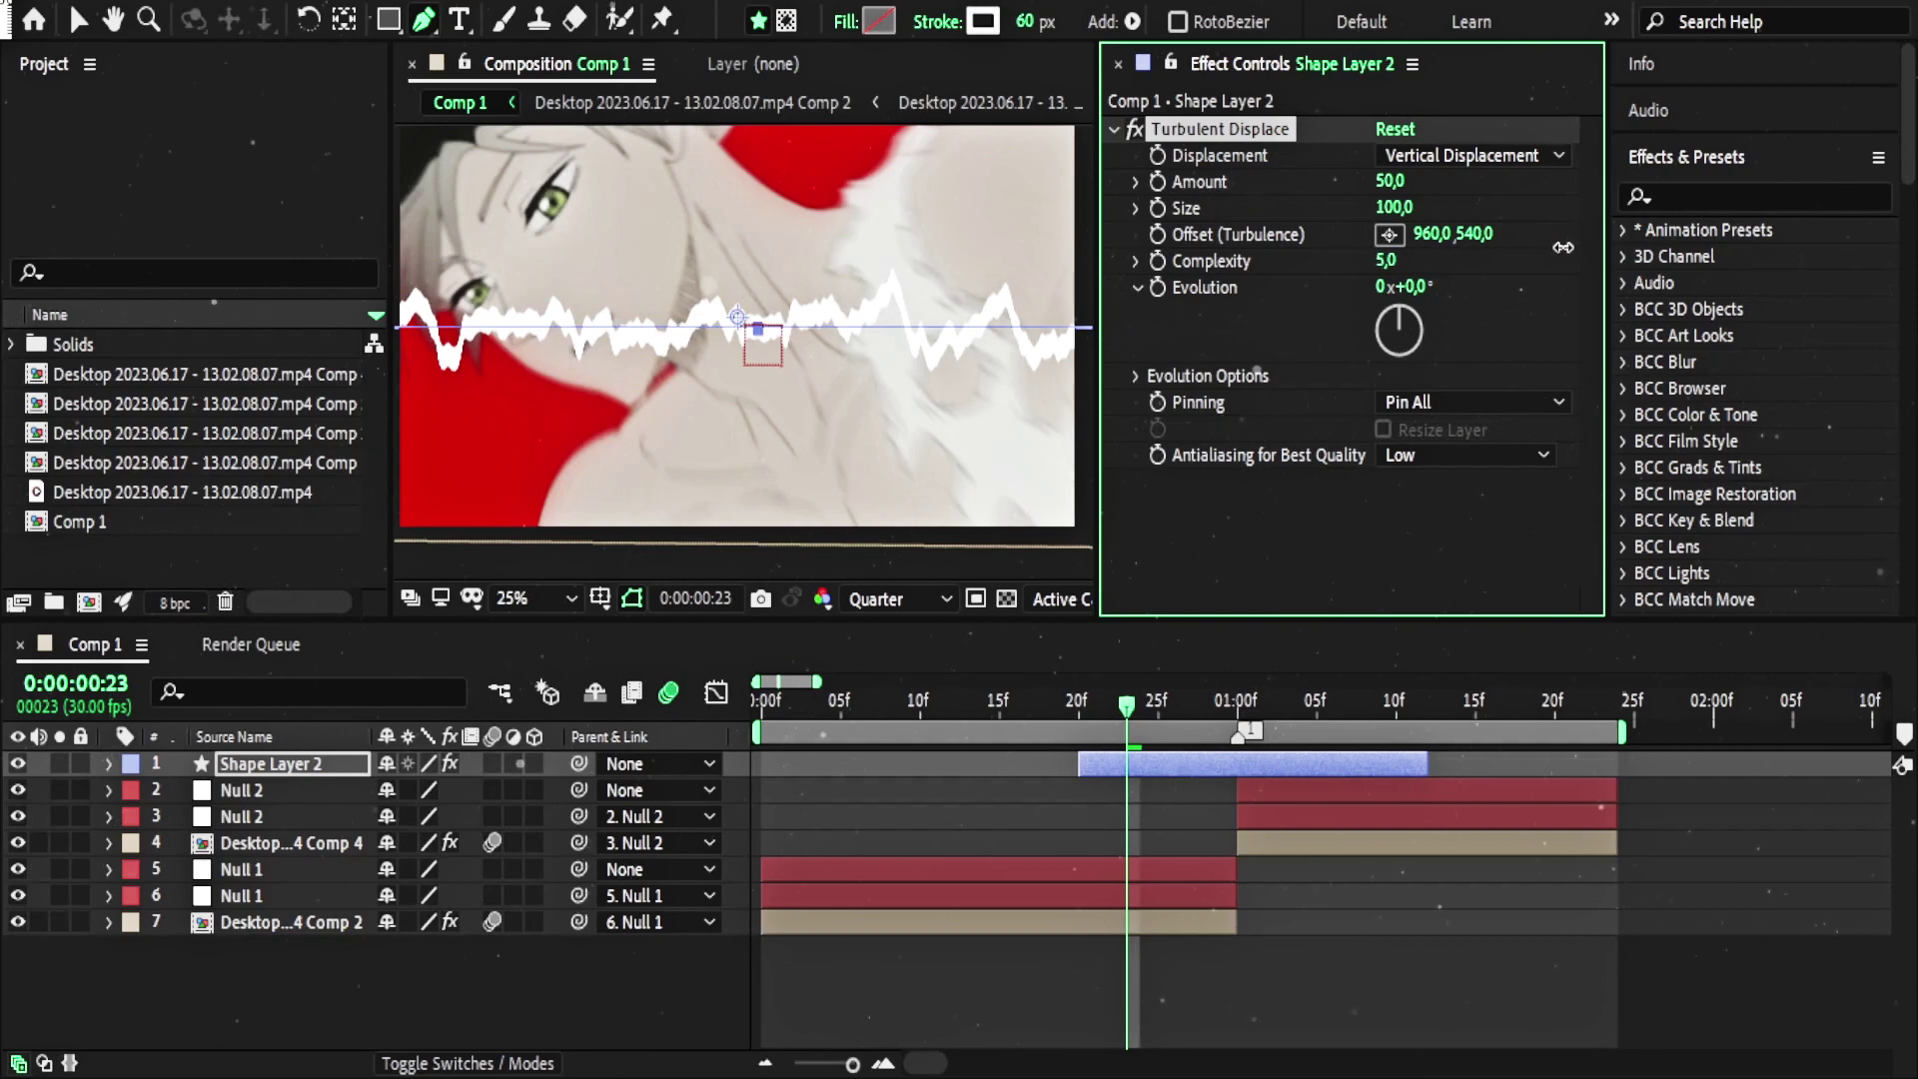
left_click_drag(1205, 705, 1128, 708)
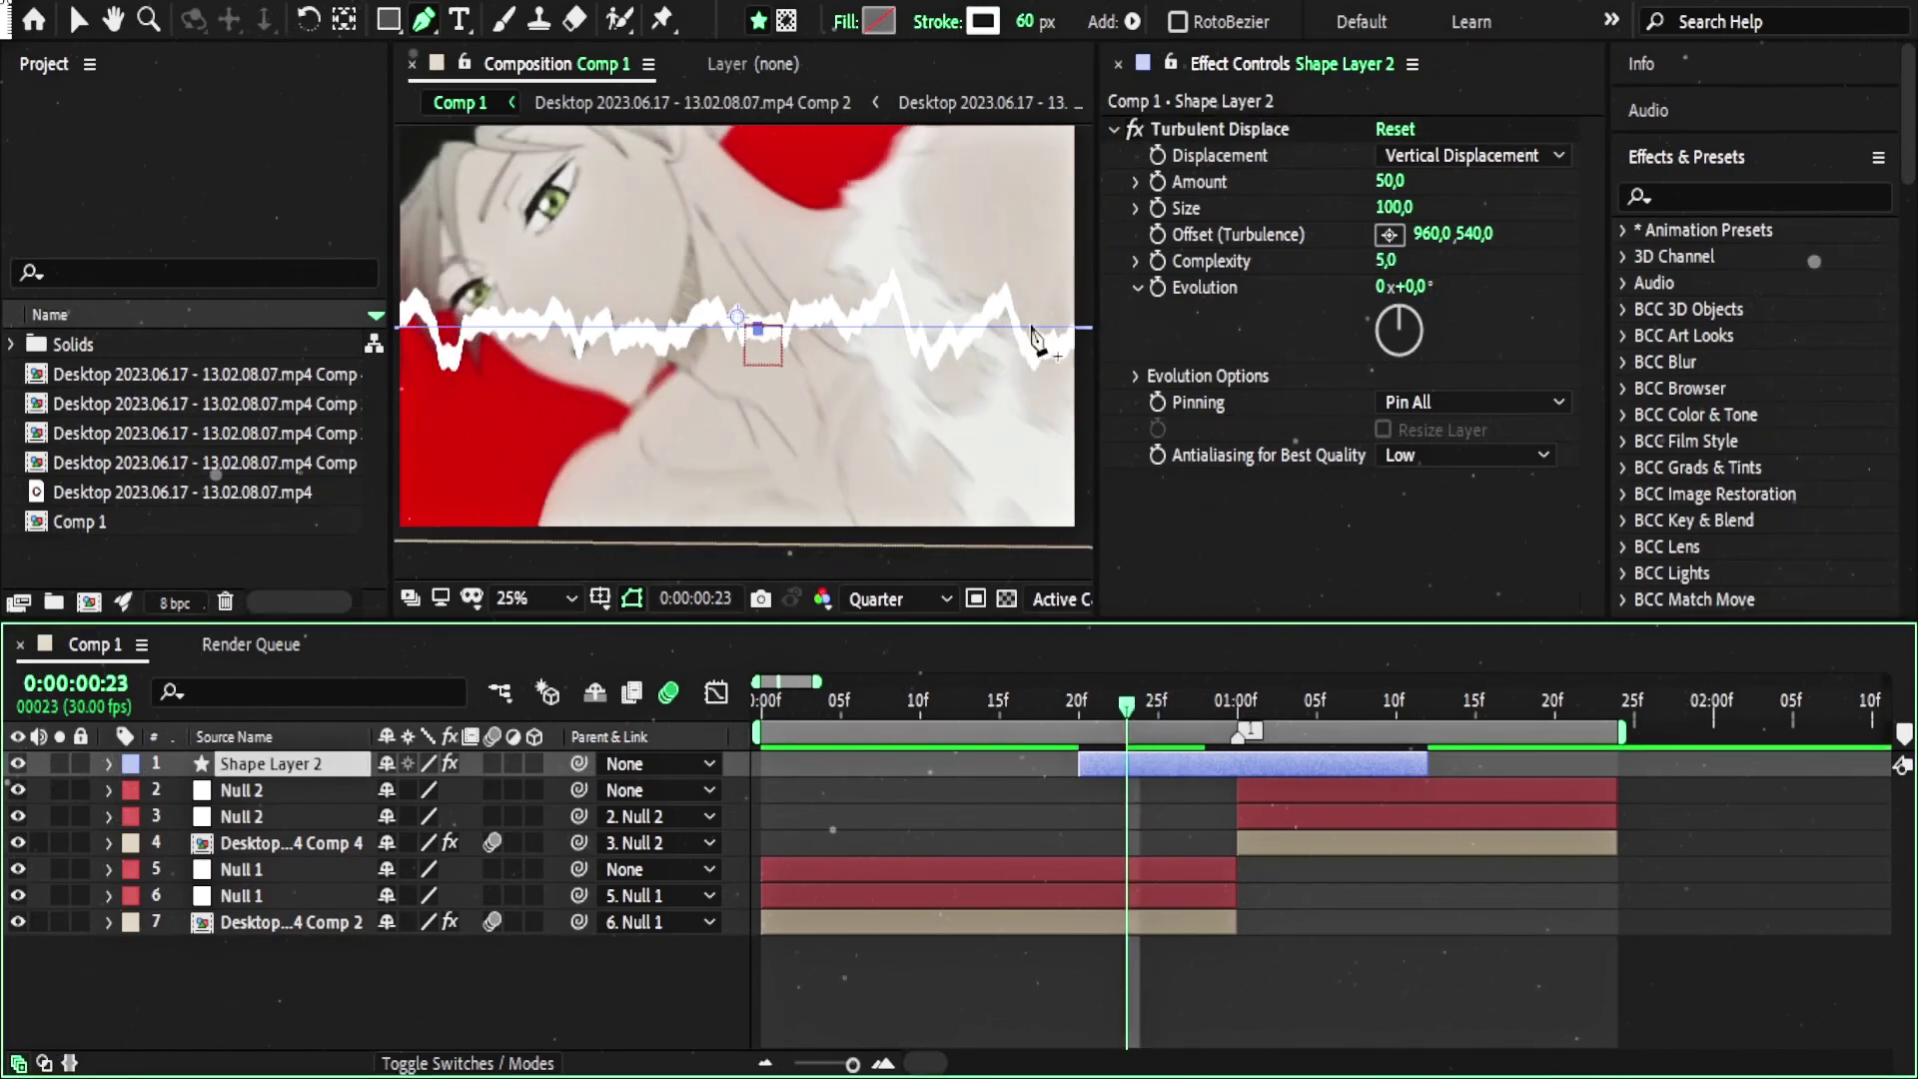
Step: Set the Turbulent Displace Size to 81 and Amount to 53, and enable motion blur on the shape layer
mouse_move(1411, 210)
left_mouse_down()
mouse_move(1443, 210)
mouse_move(1393, 210)
left_mouse_up()
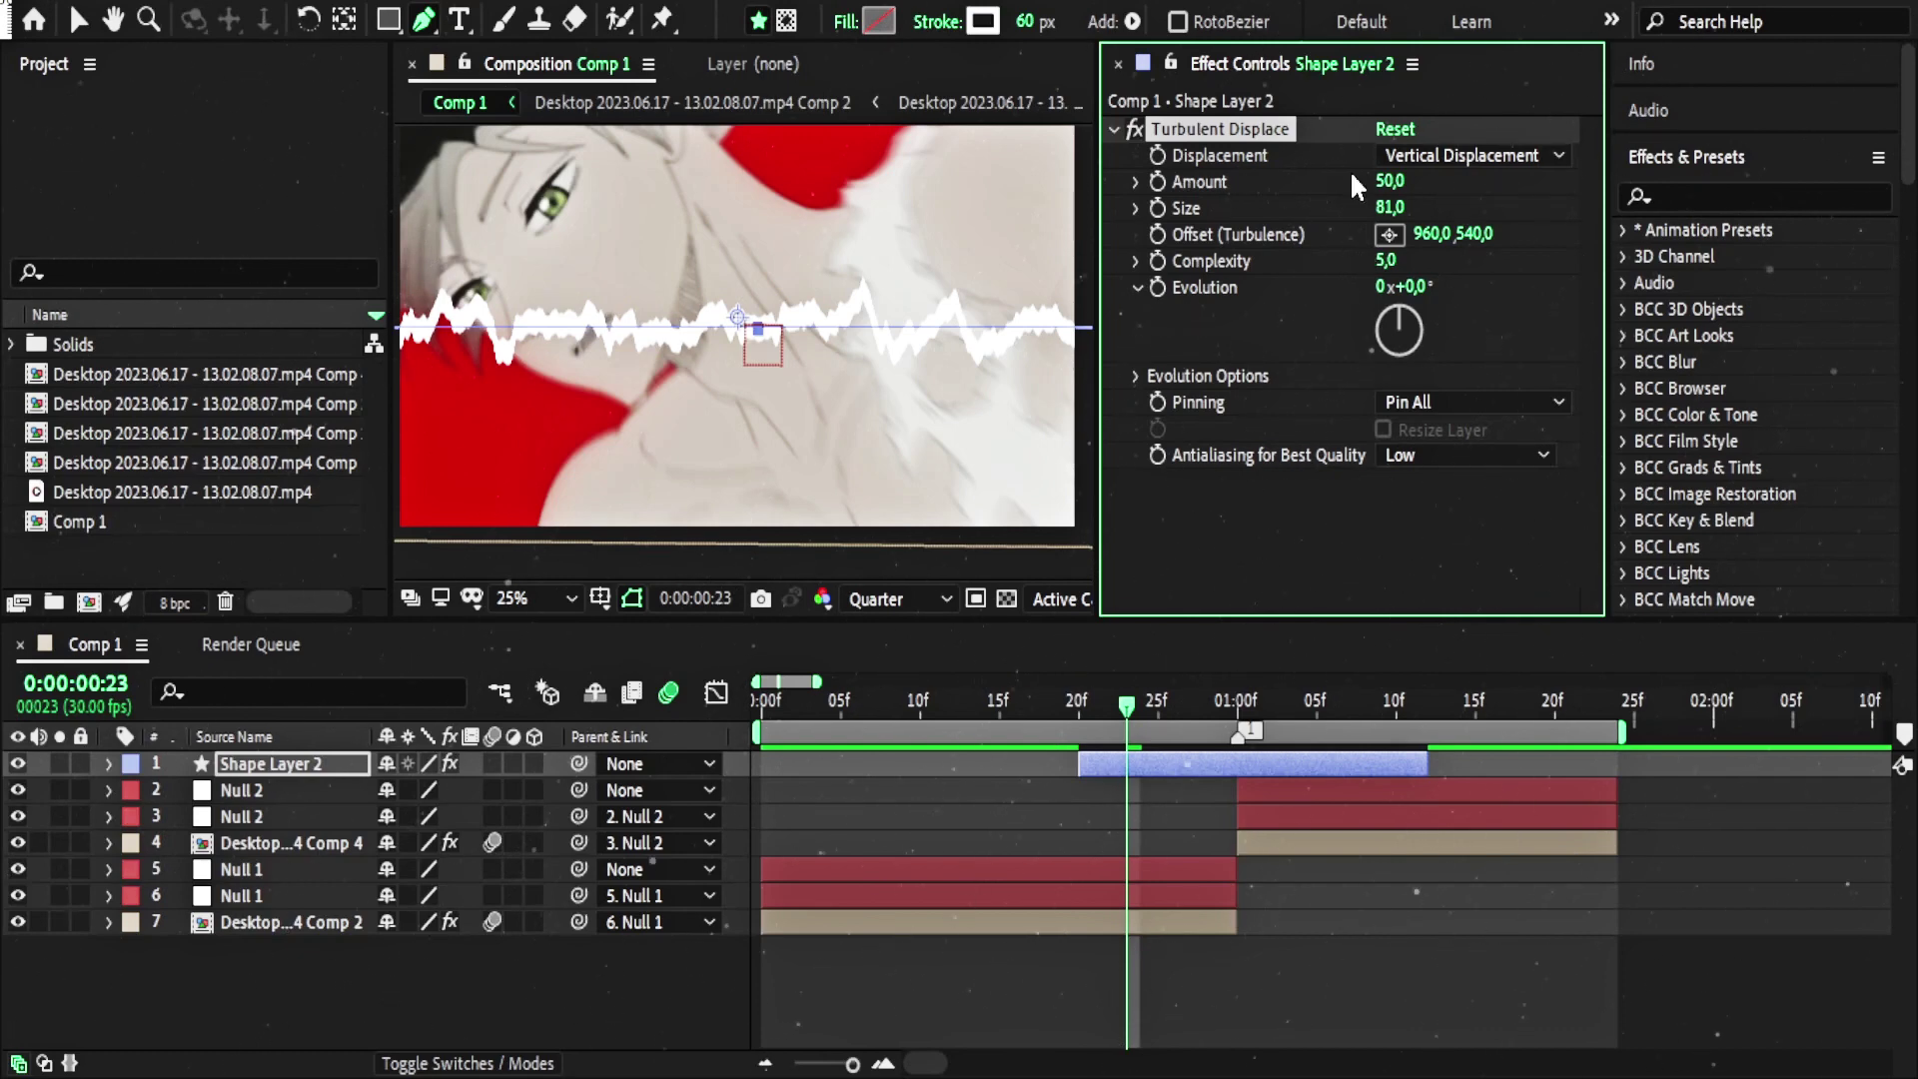
left_click(1427, 188)
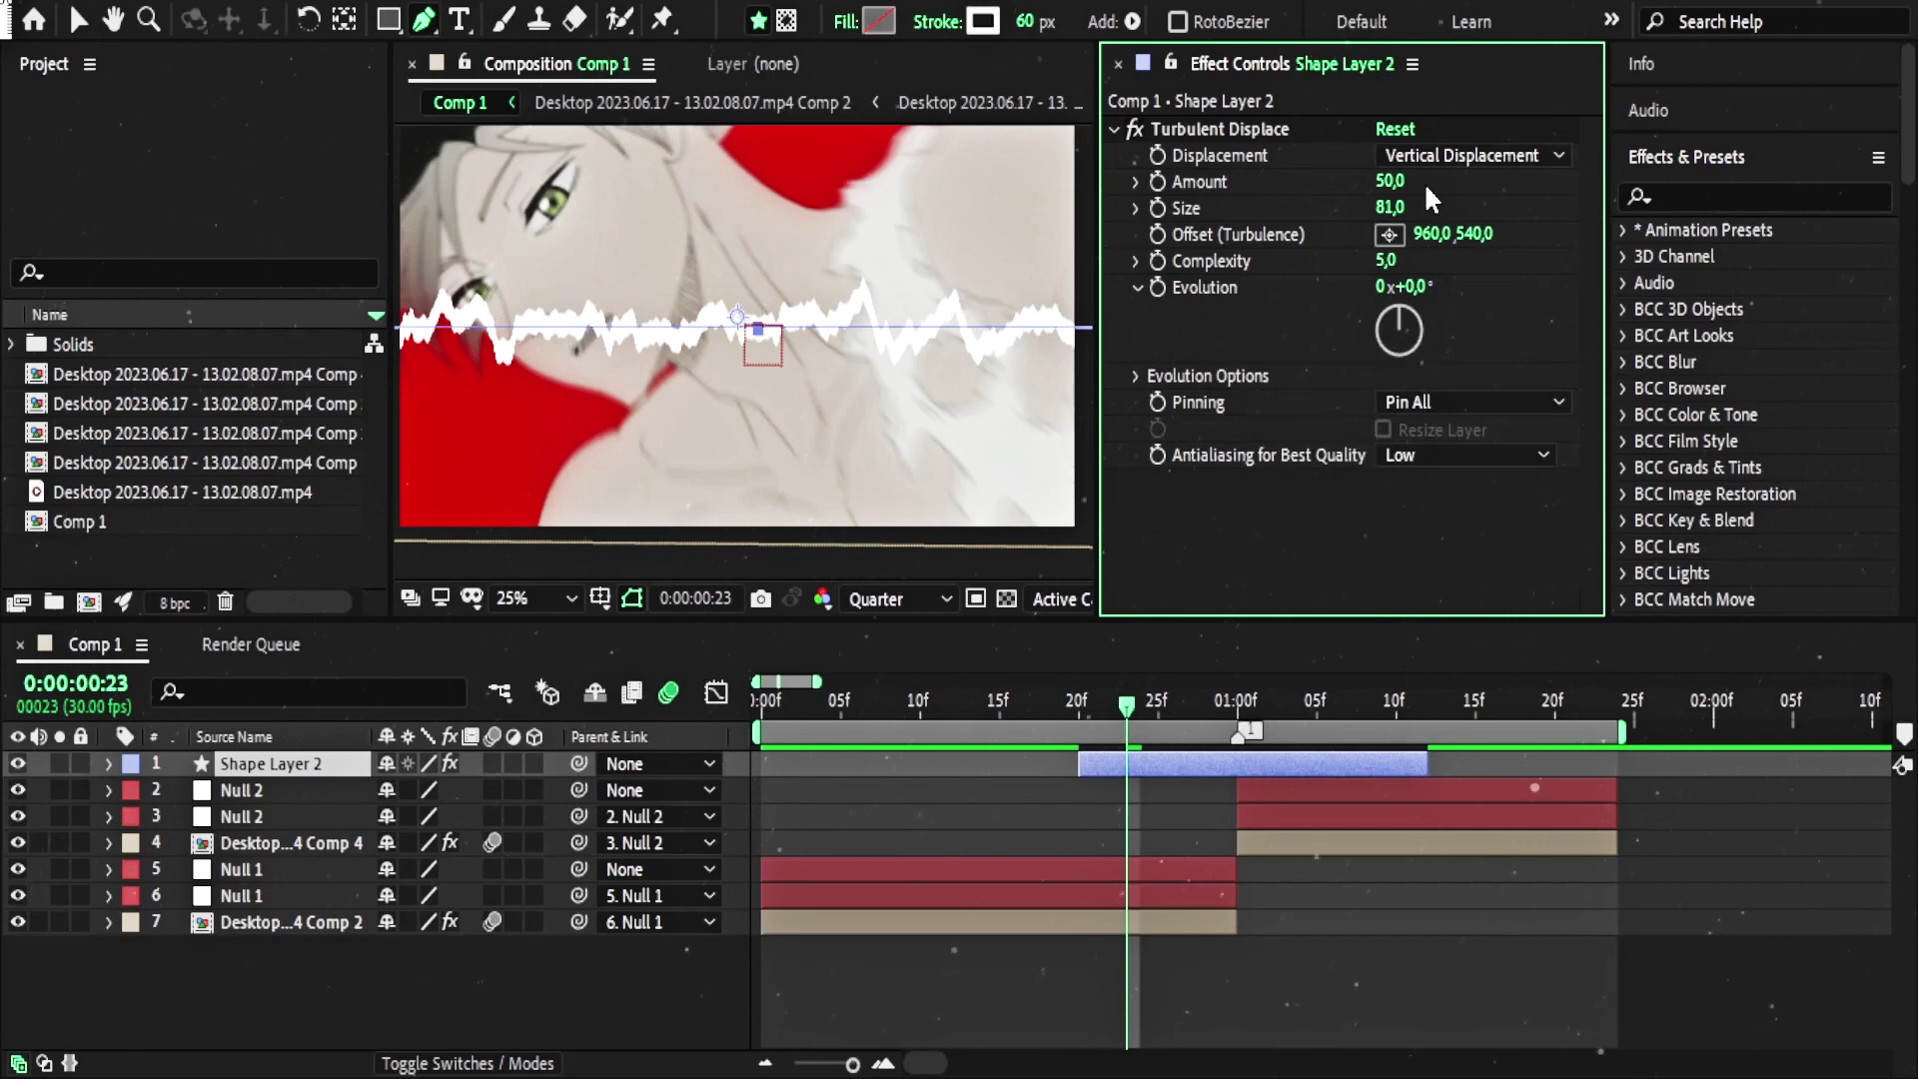
mouse_move(1390, 181)
left_mouse_down()
mouse_move(1467, 181)
mouse_move(1392, 181)
left_mouse_up()
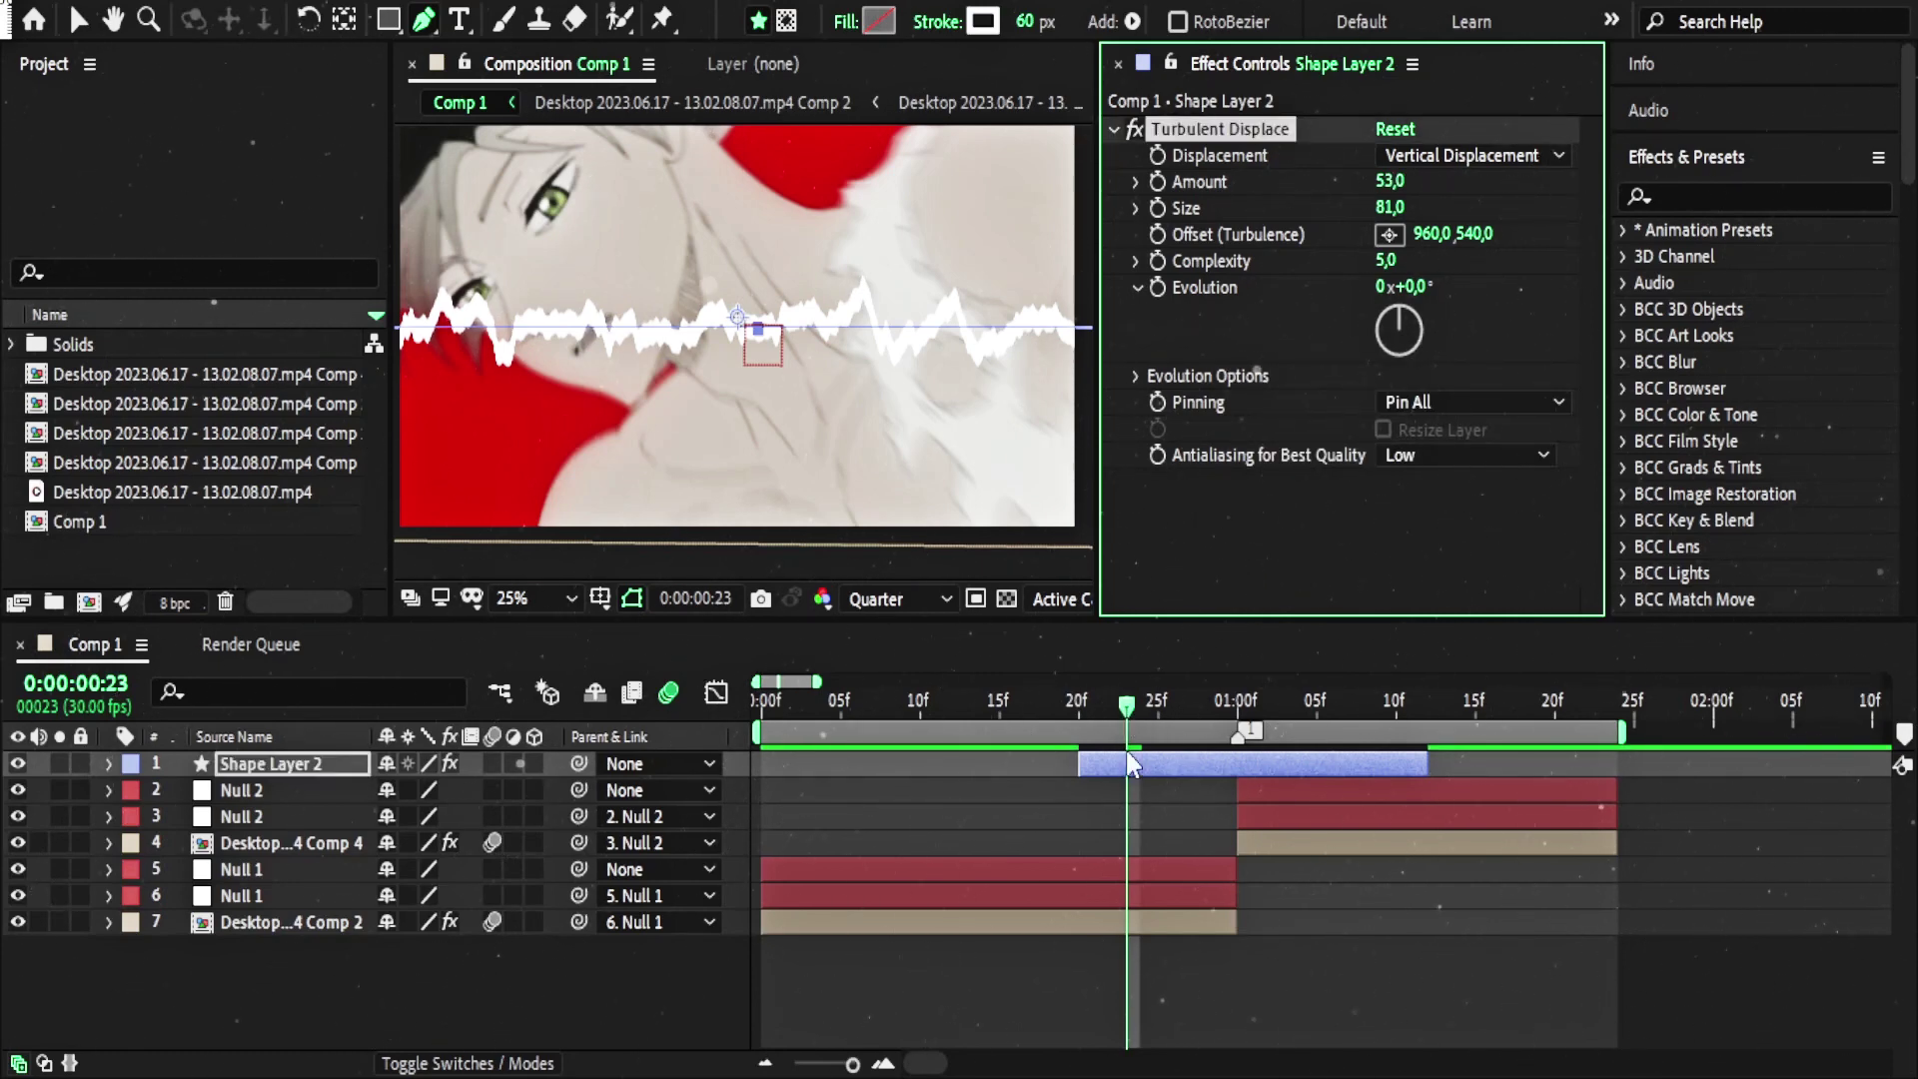
left_click(493, 765)
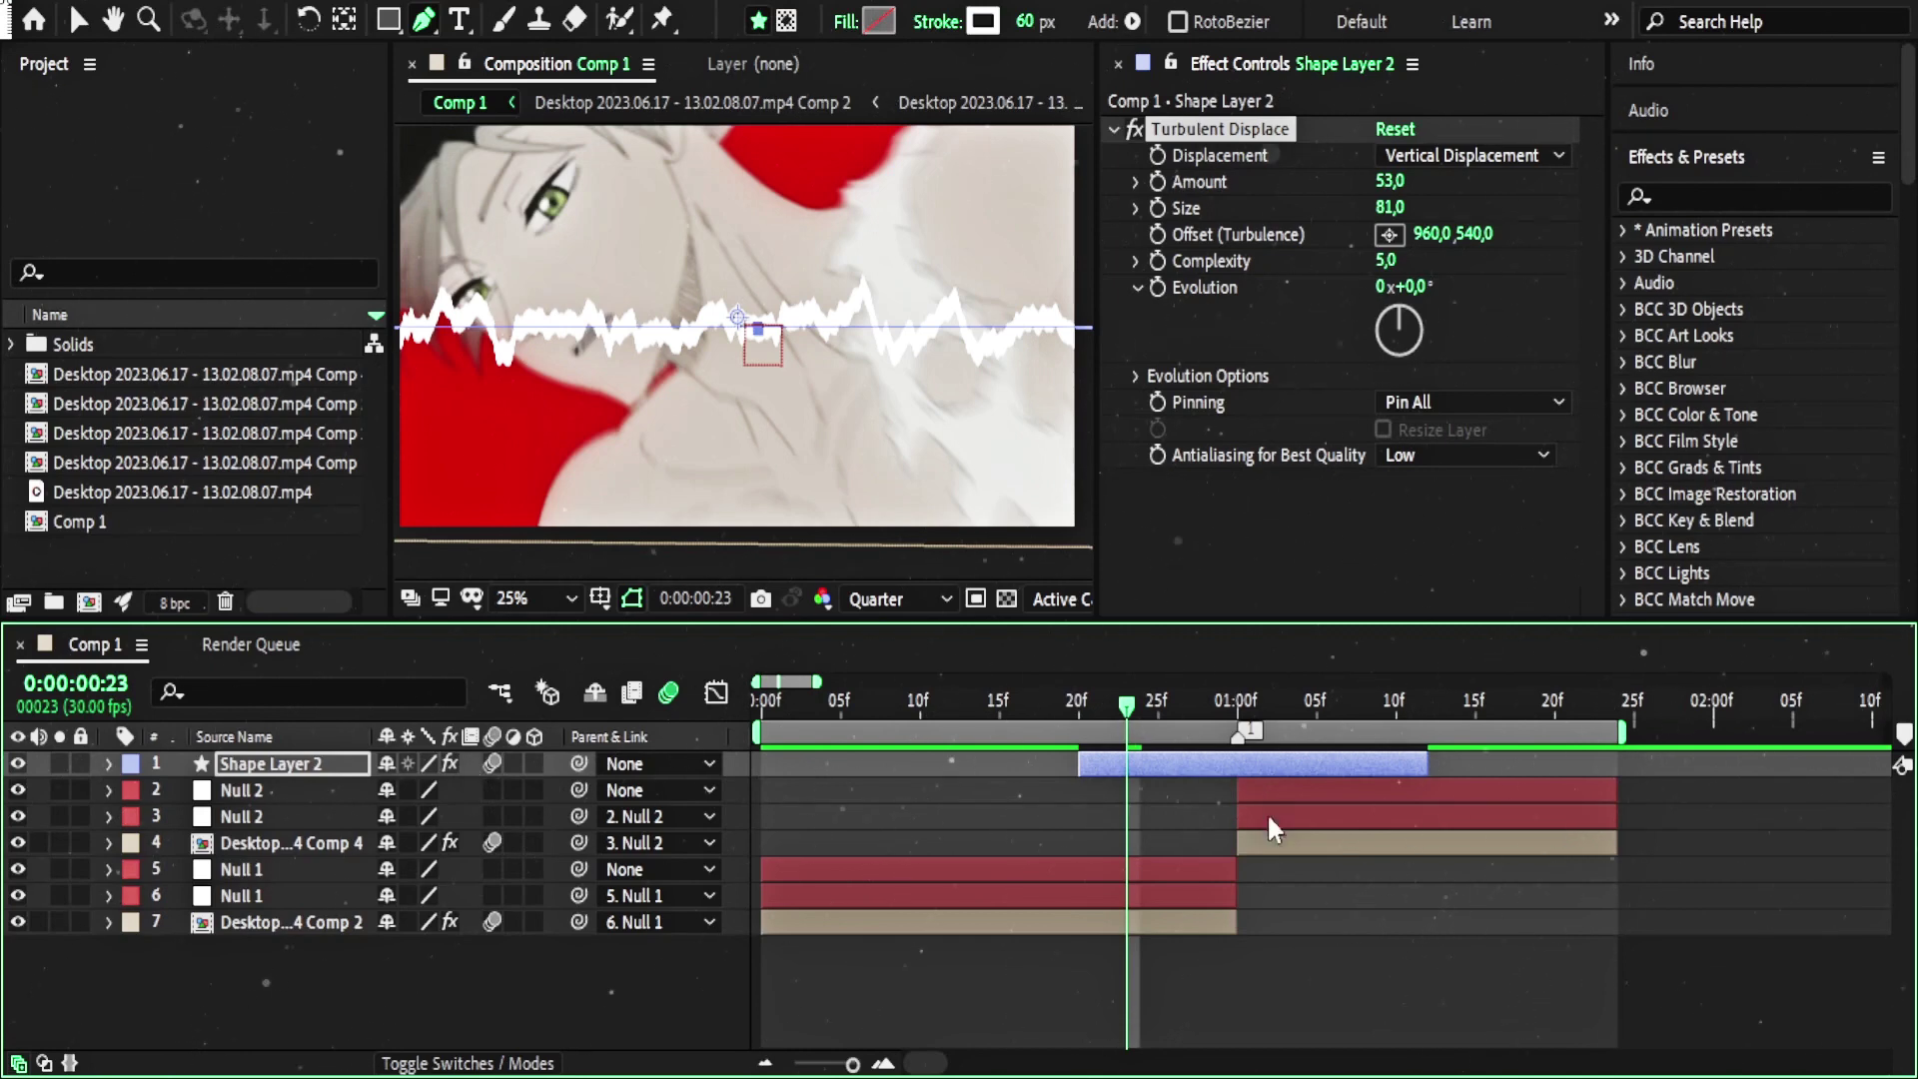
Step: Add a Y Position keyframe to the shape layer with the value 1103, below the frame, and move the keyframe to 0:00:00:20
key("p")
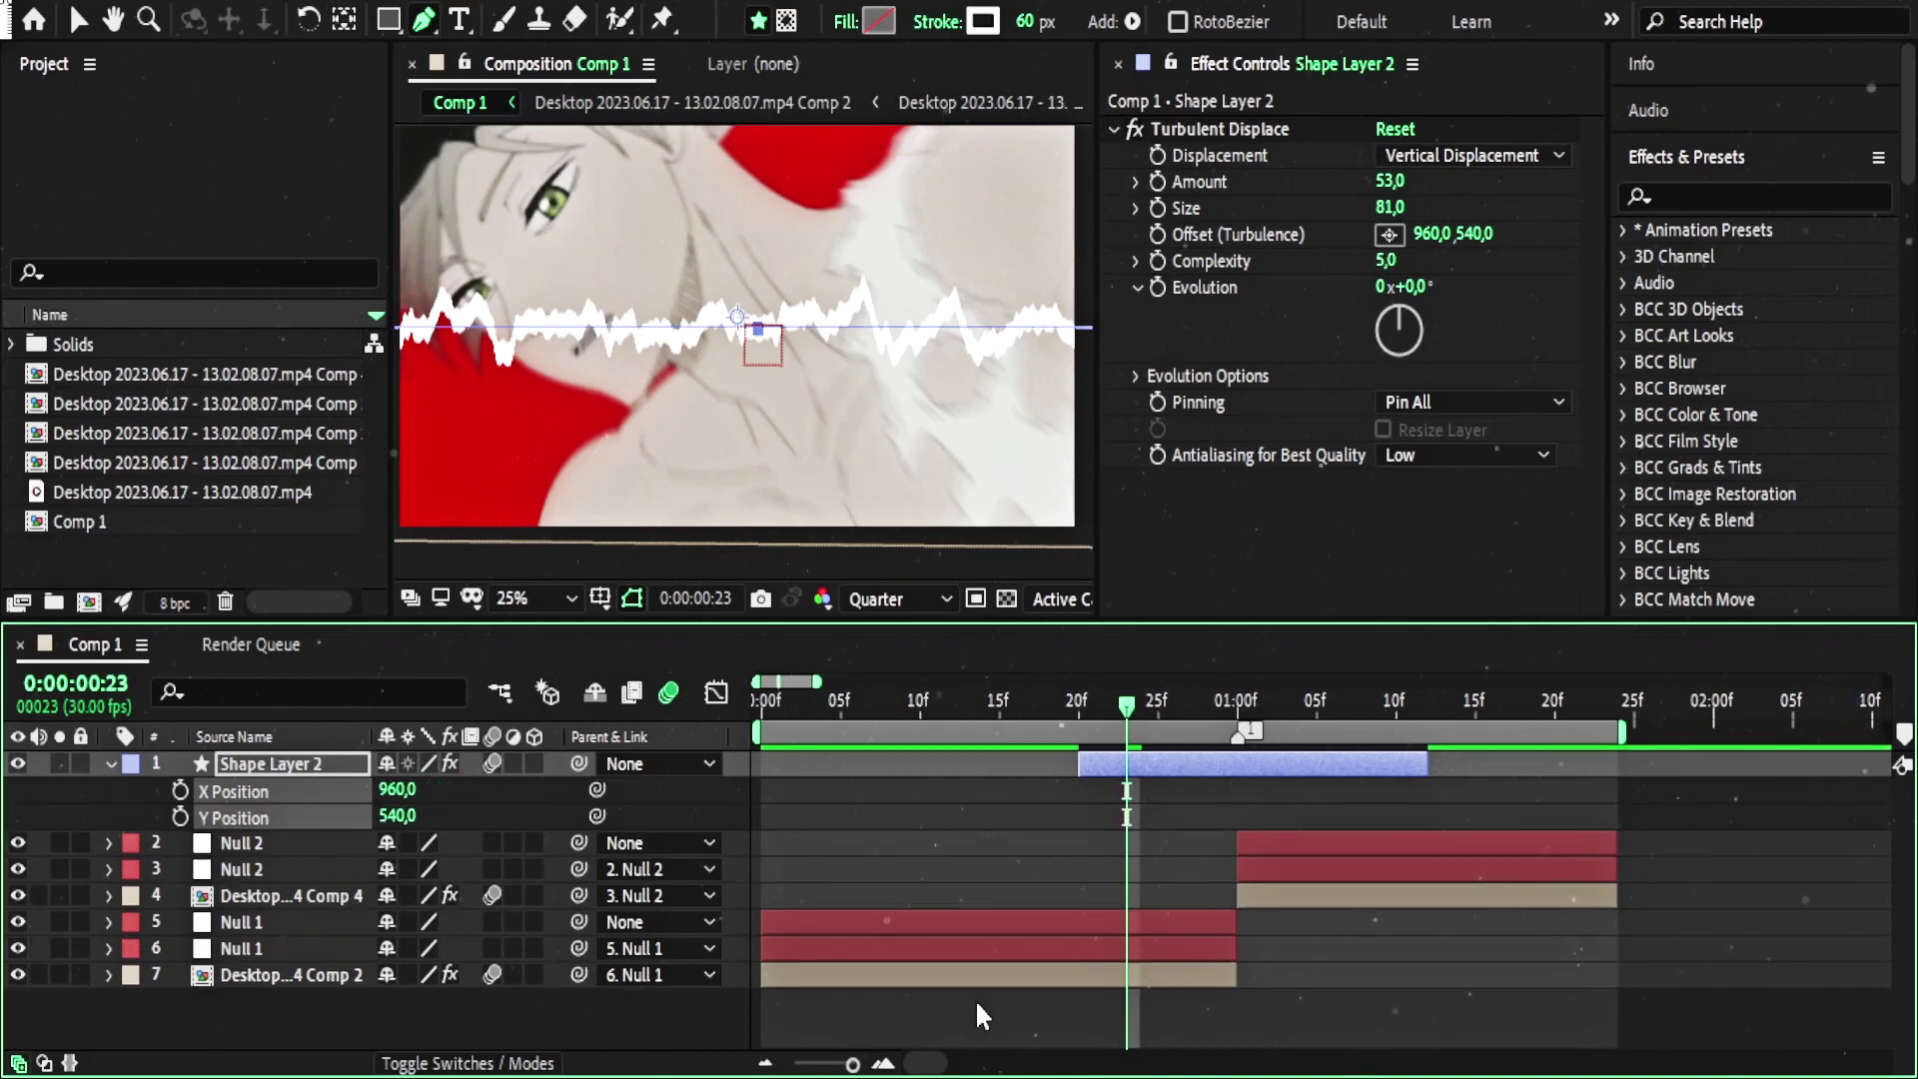
left_click(941, 805)
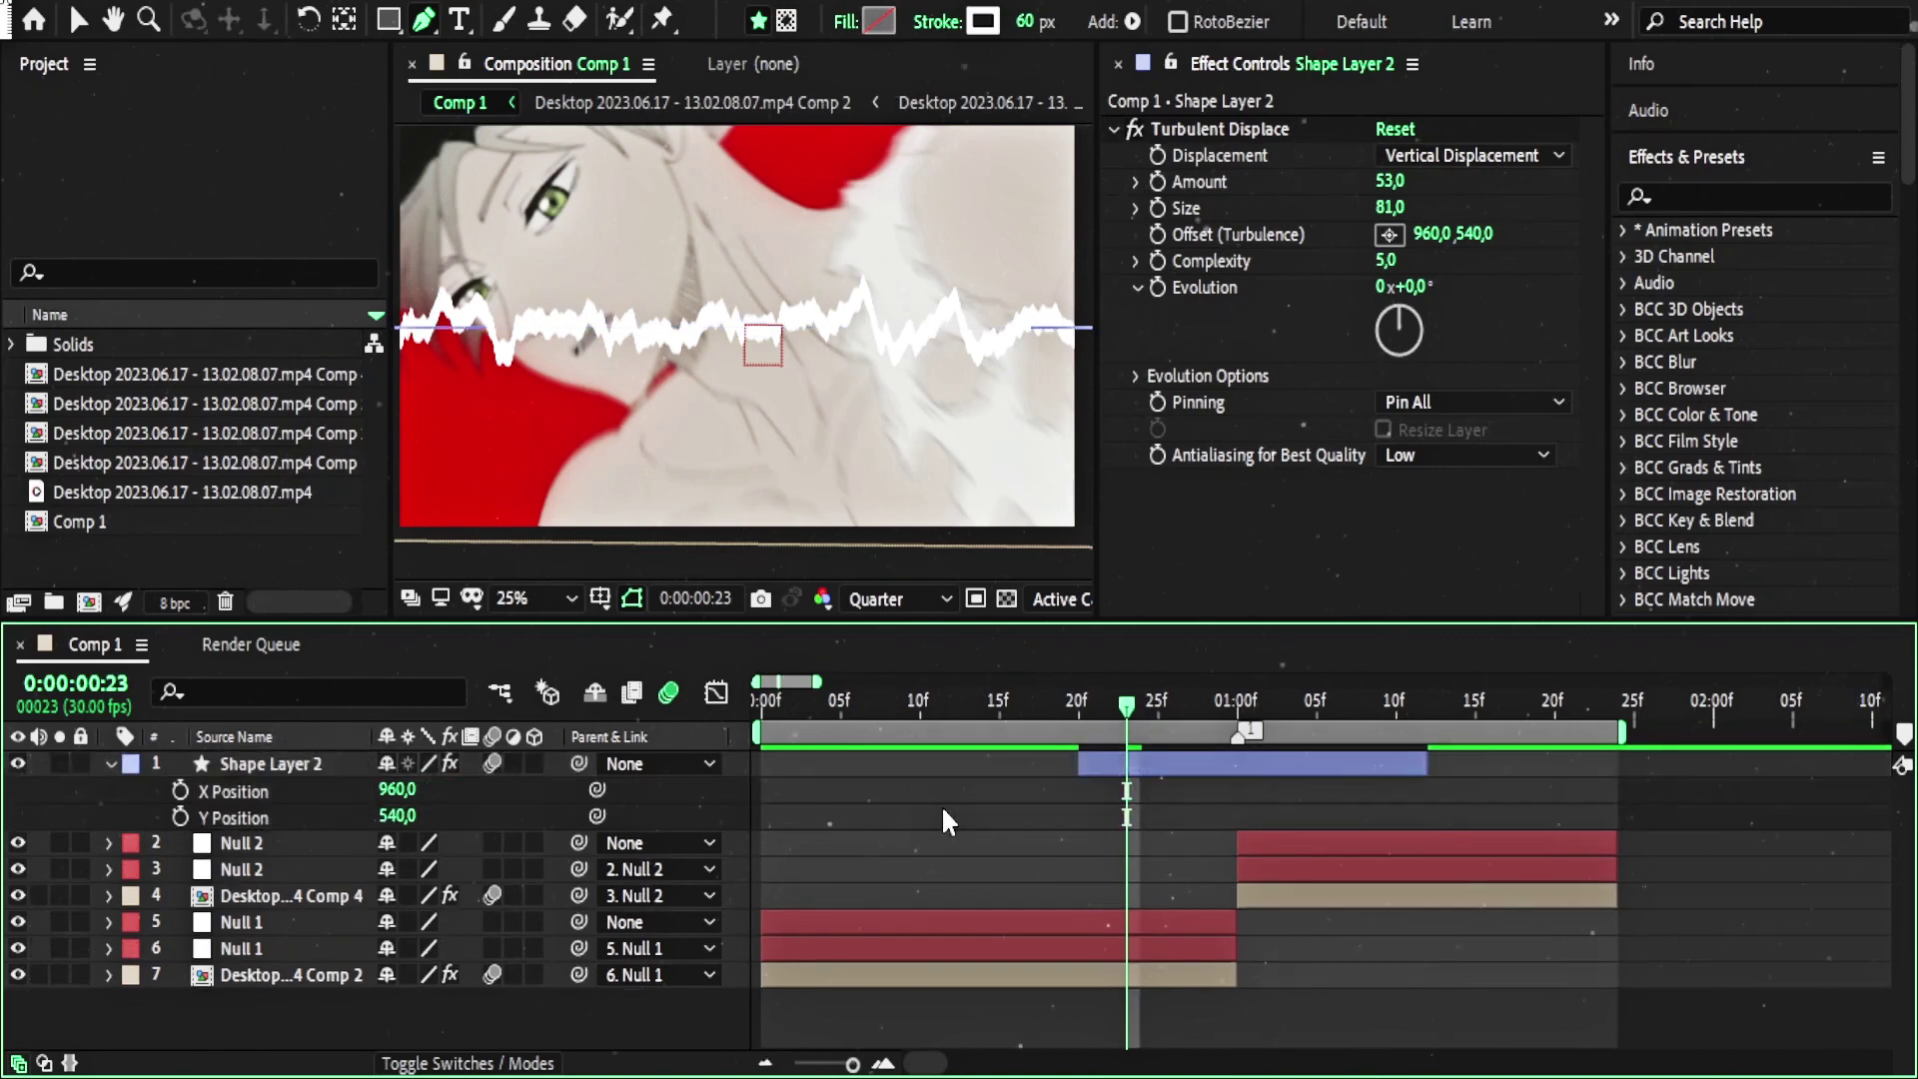
left_click(180, 817)
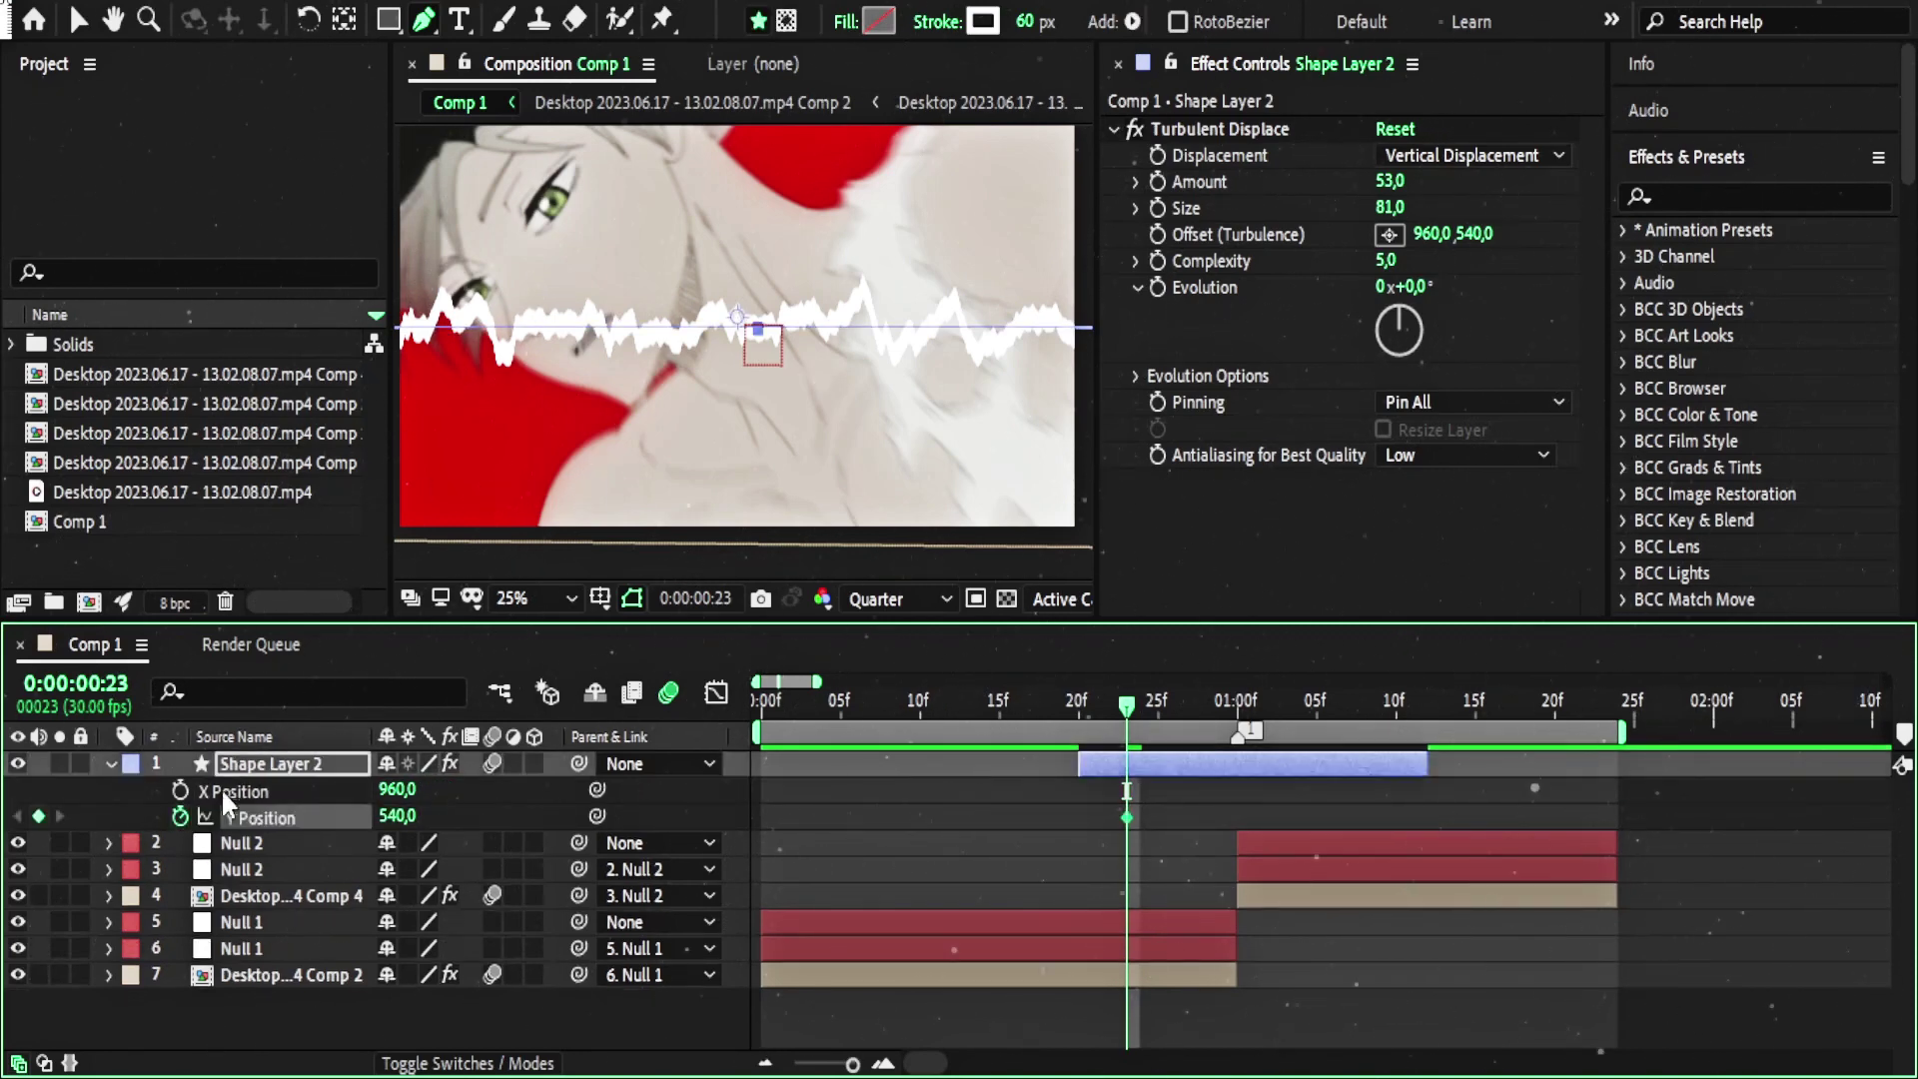
left_click(1372, 812)
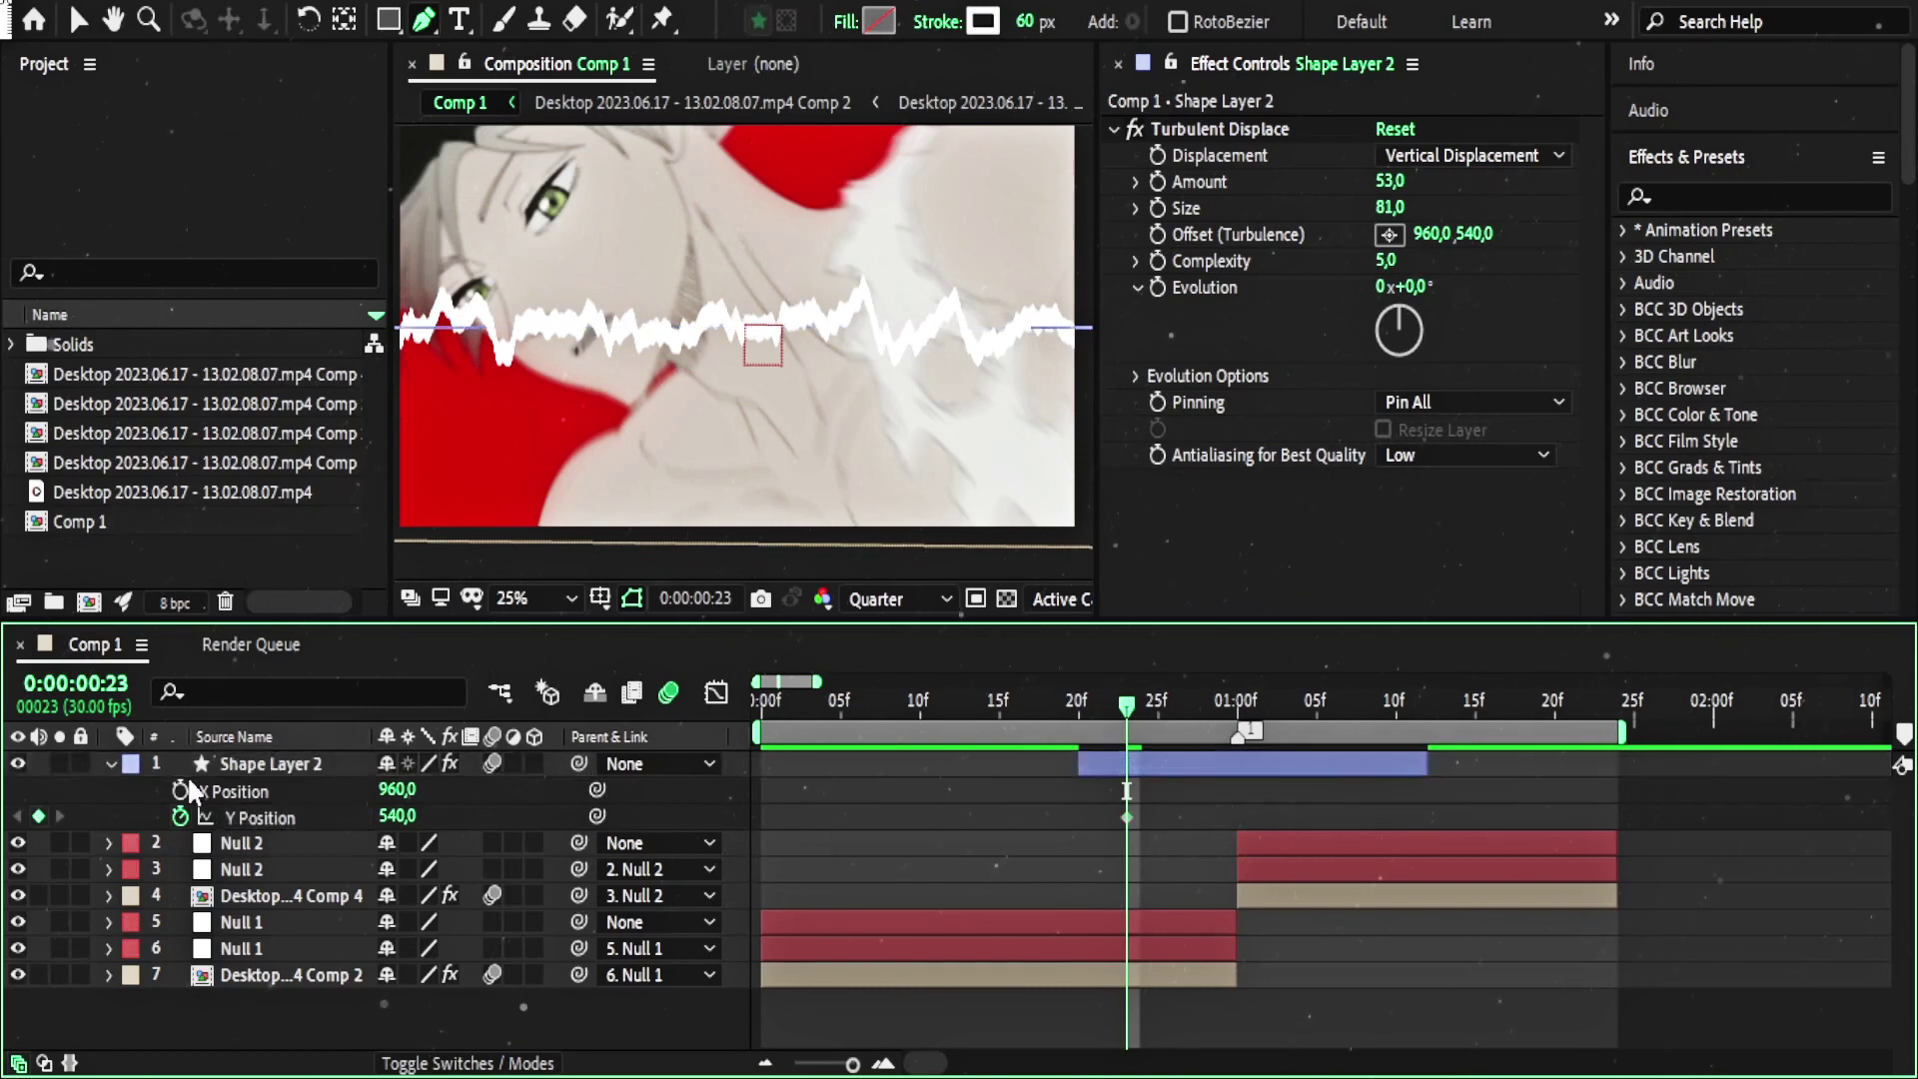
left_click(245, 811)
left_click(1021, 813)
left_click(1127, 818)
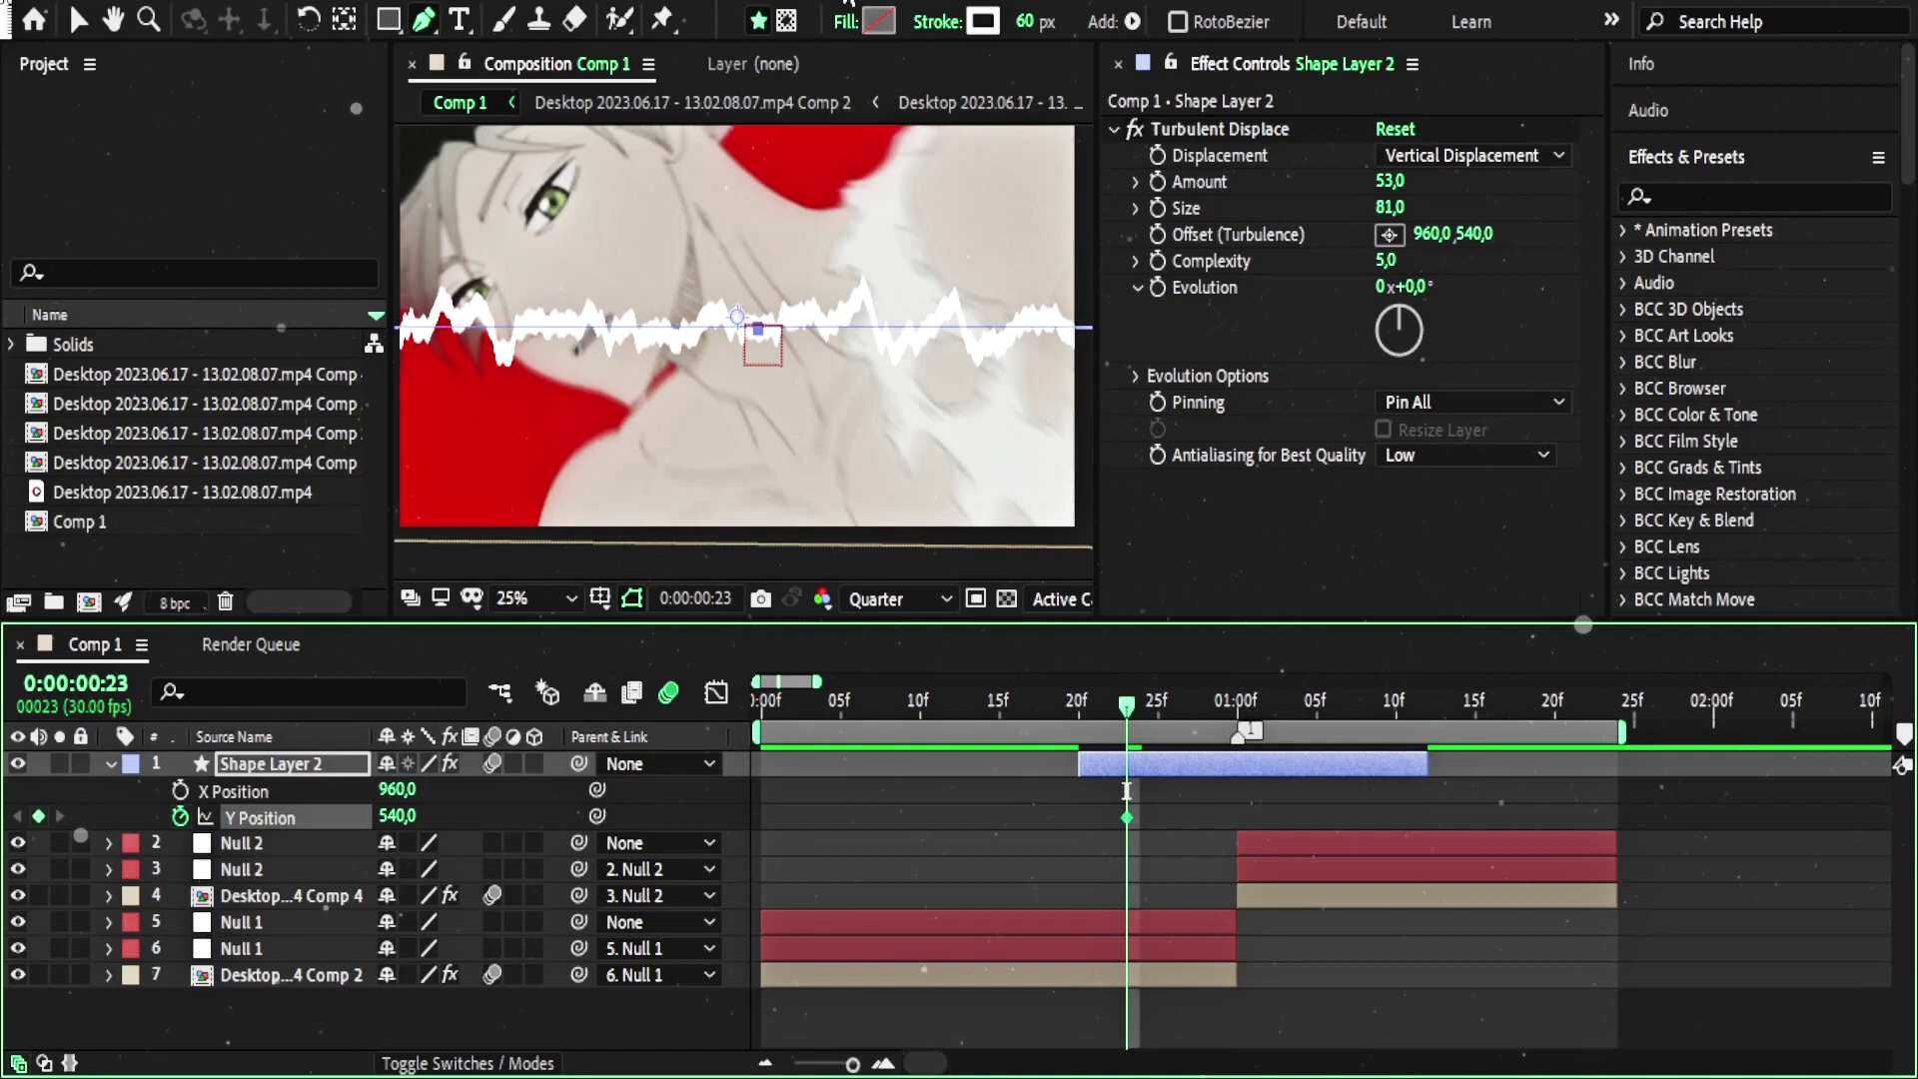
left_click_drag(397, 815, 1081, 817)
left_click(999, 839)
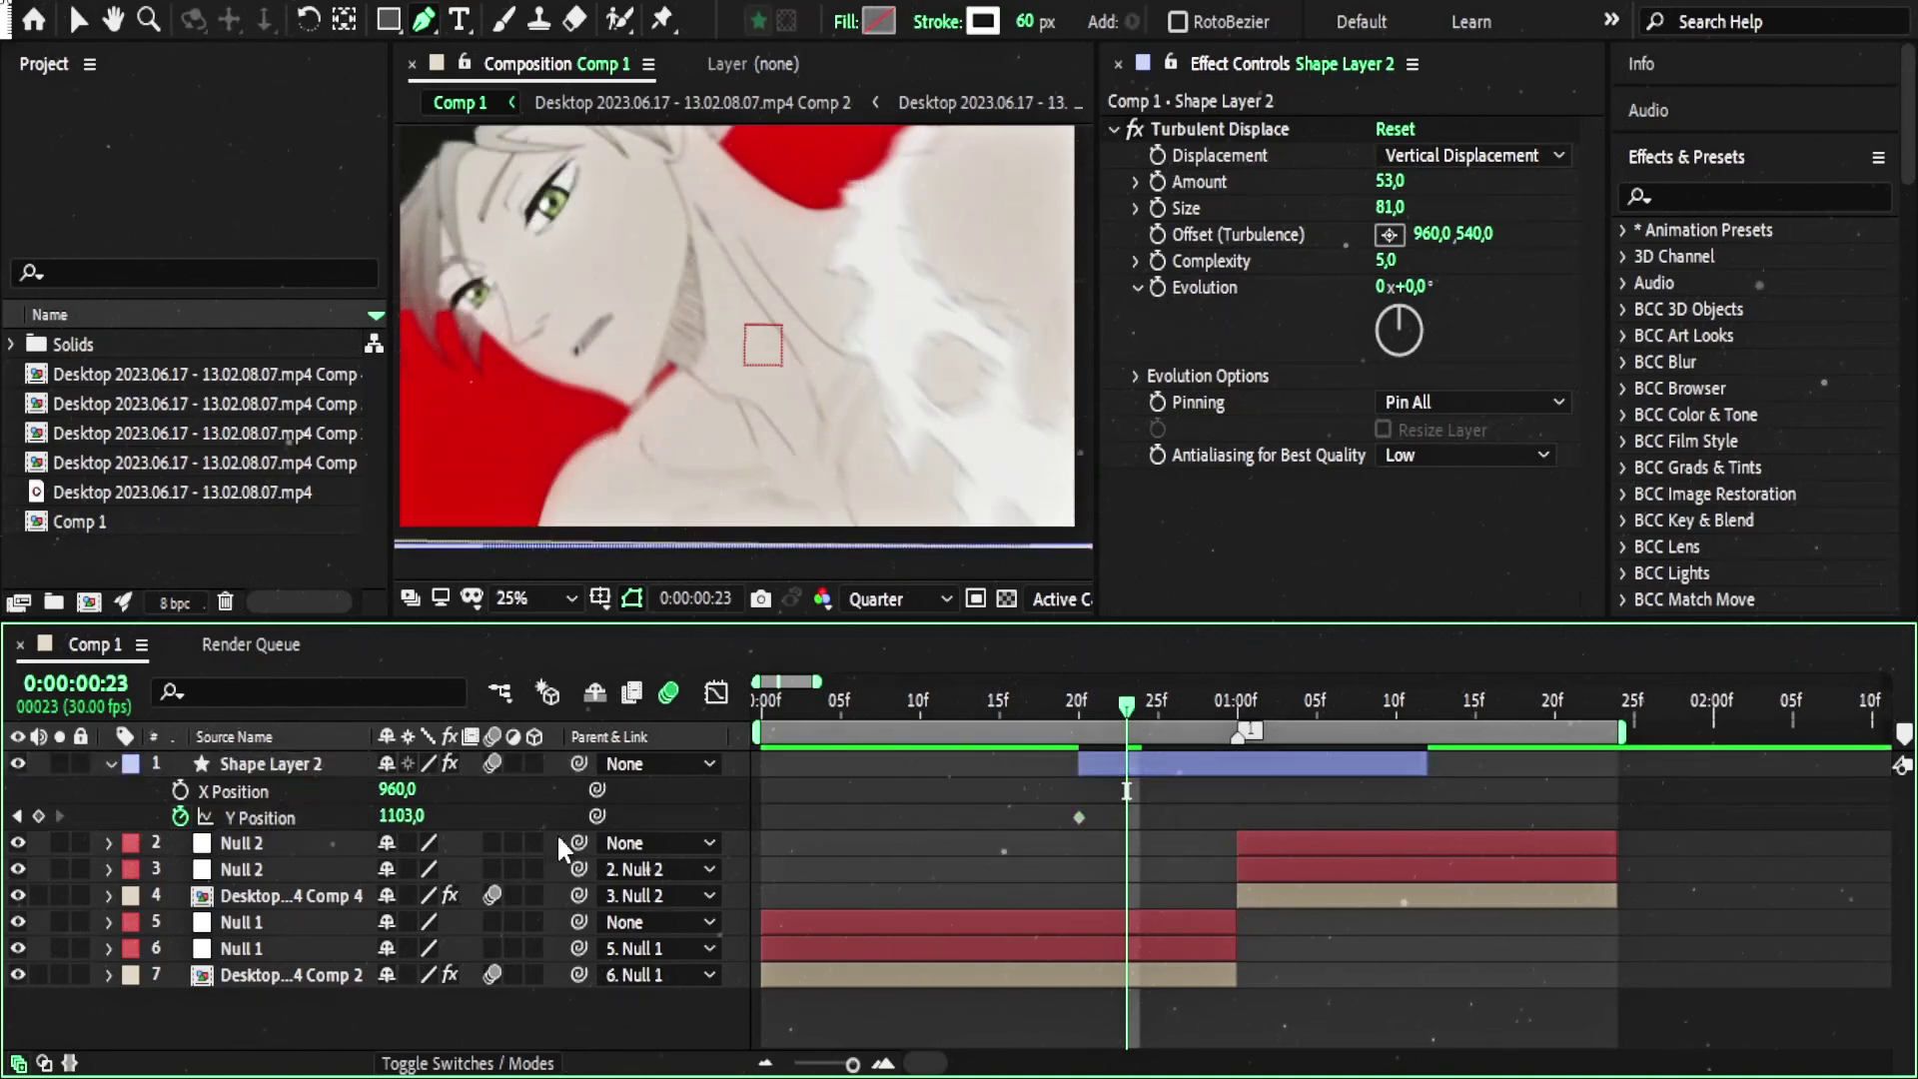
Step: Add a second Y Position keyframe above the frame at 0:00:01:12, the shape layer's end, and apply Easy Ease to both keyframes
mouse_move(401, 816)
left_mouse_down()
mouse_move(110, 830)
mouse_move(142, 857)
mouse_move(20, 856)
mouse_move(442, 823)
mouse_move(420, 821)
left_mouse_up()
left_click_drag(1126, 817, 1431, 817)
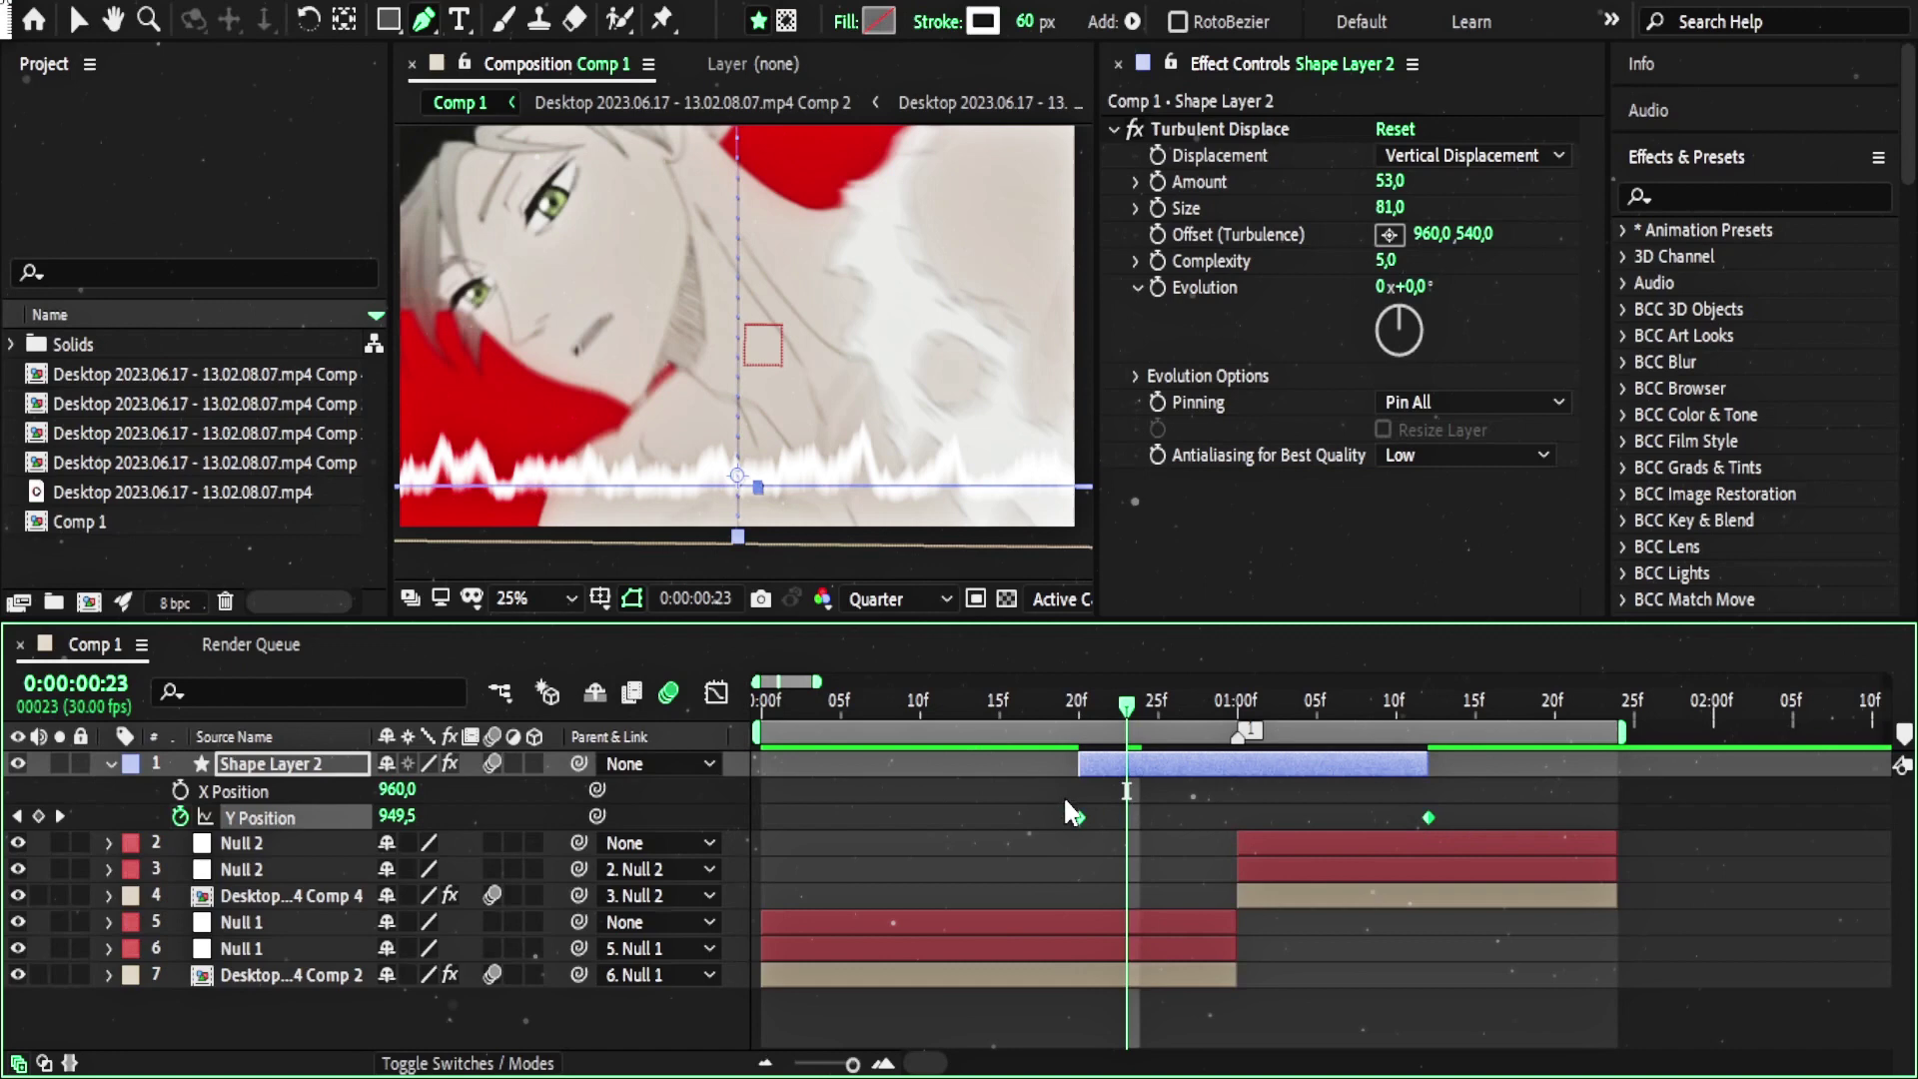
left_click_drag(1063, 789, 1430, 816)
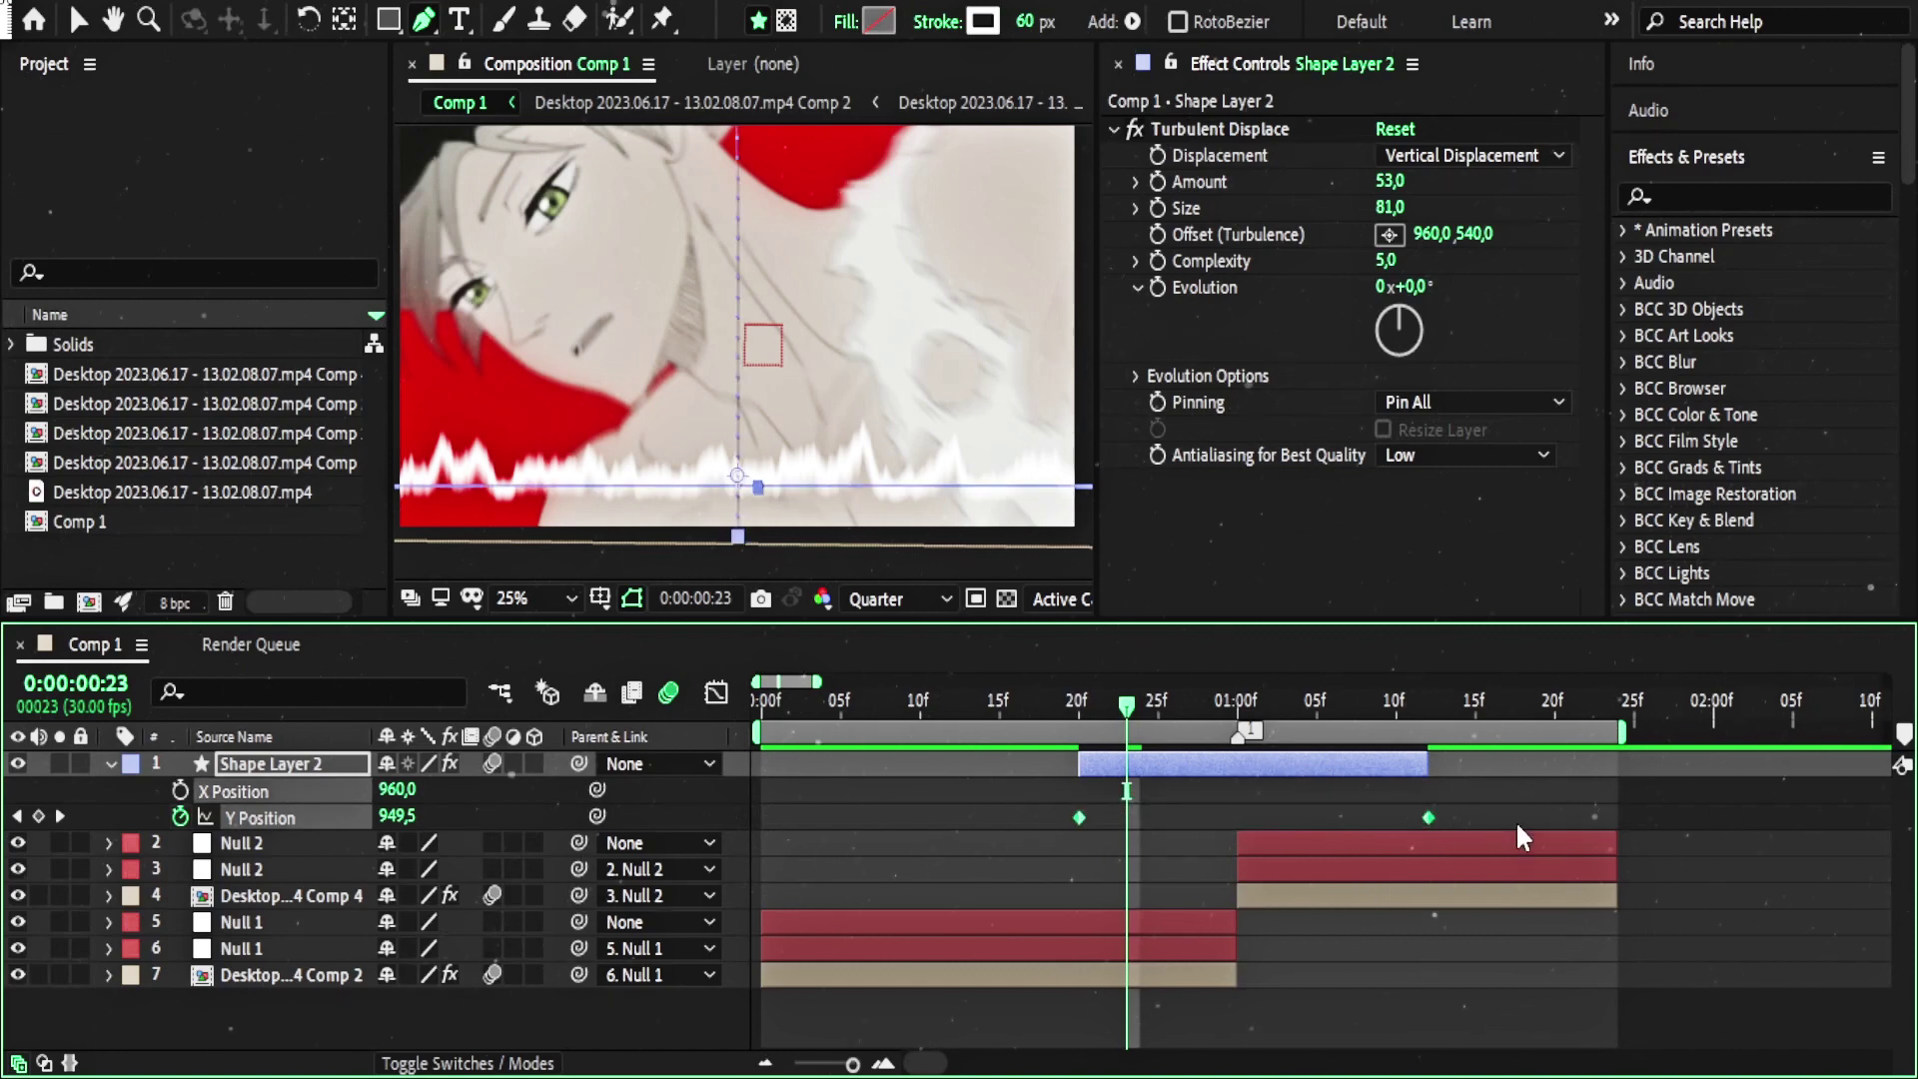
key("F9")
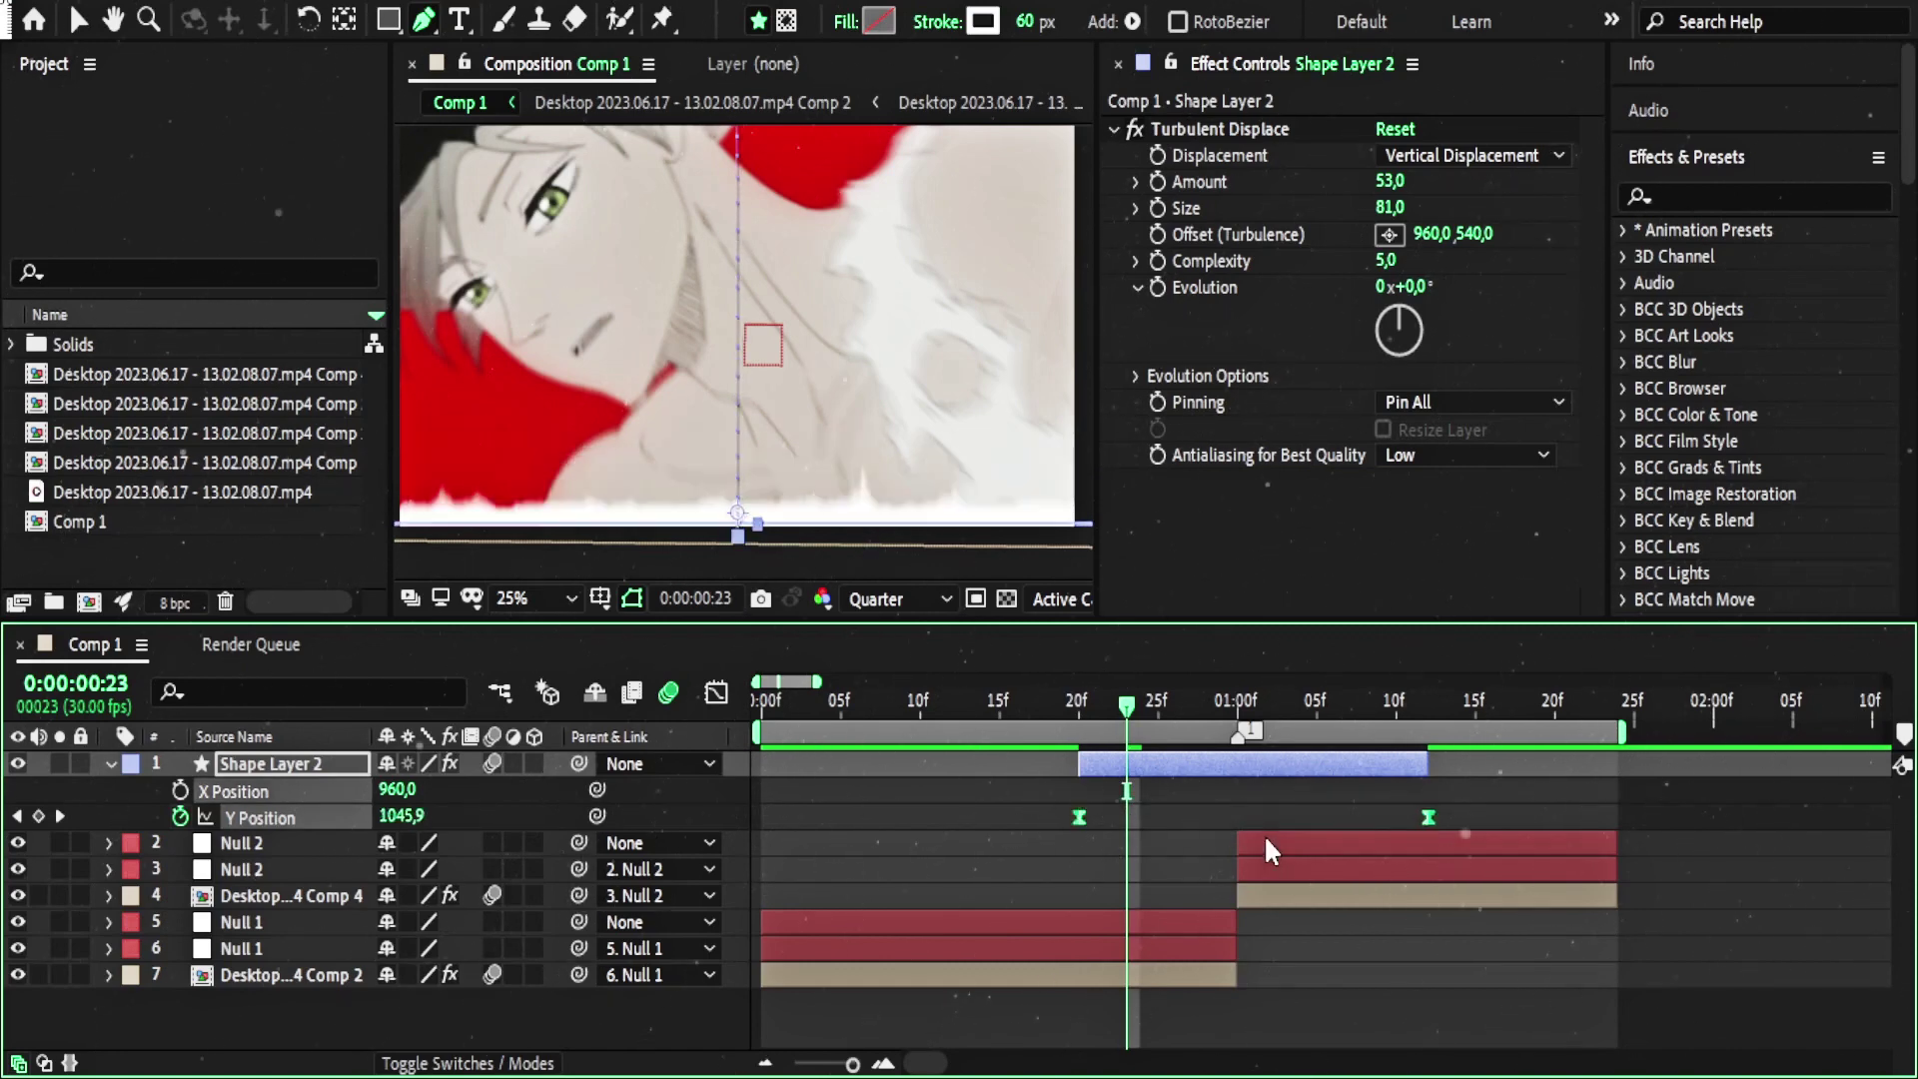
Step: Reshape the Y Position value curve by lengthening both keyframe handles so the line moves slowly at the ends and fast in the middle
left_click(716, 693)
left_click(456, 789)
left_click(345, 790)
left_click(344, 817)
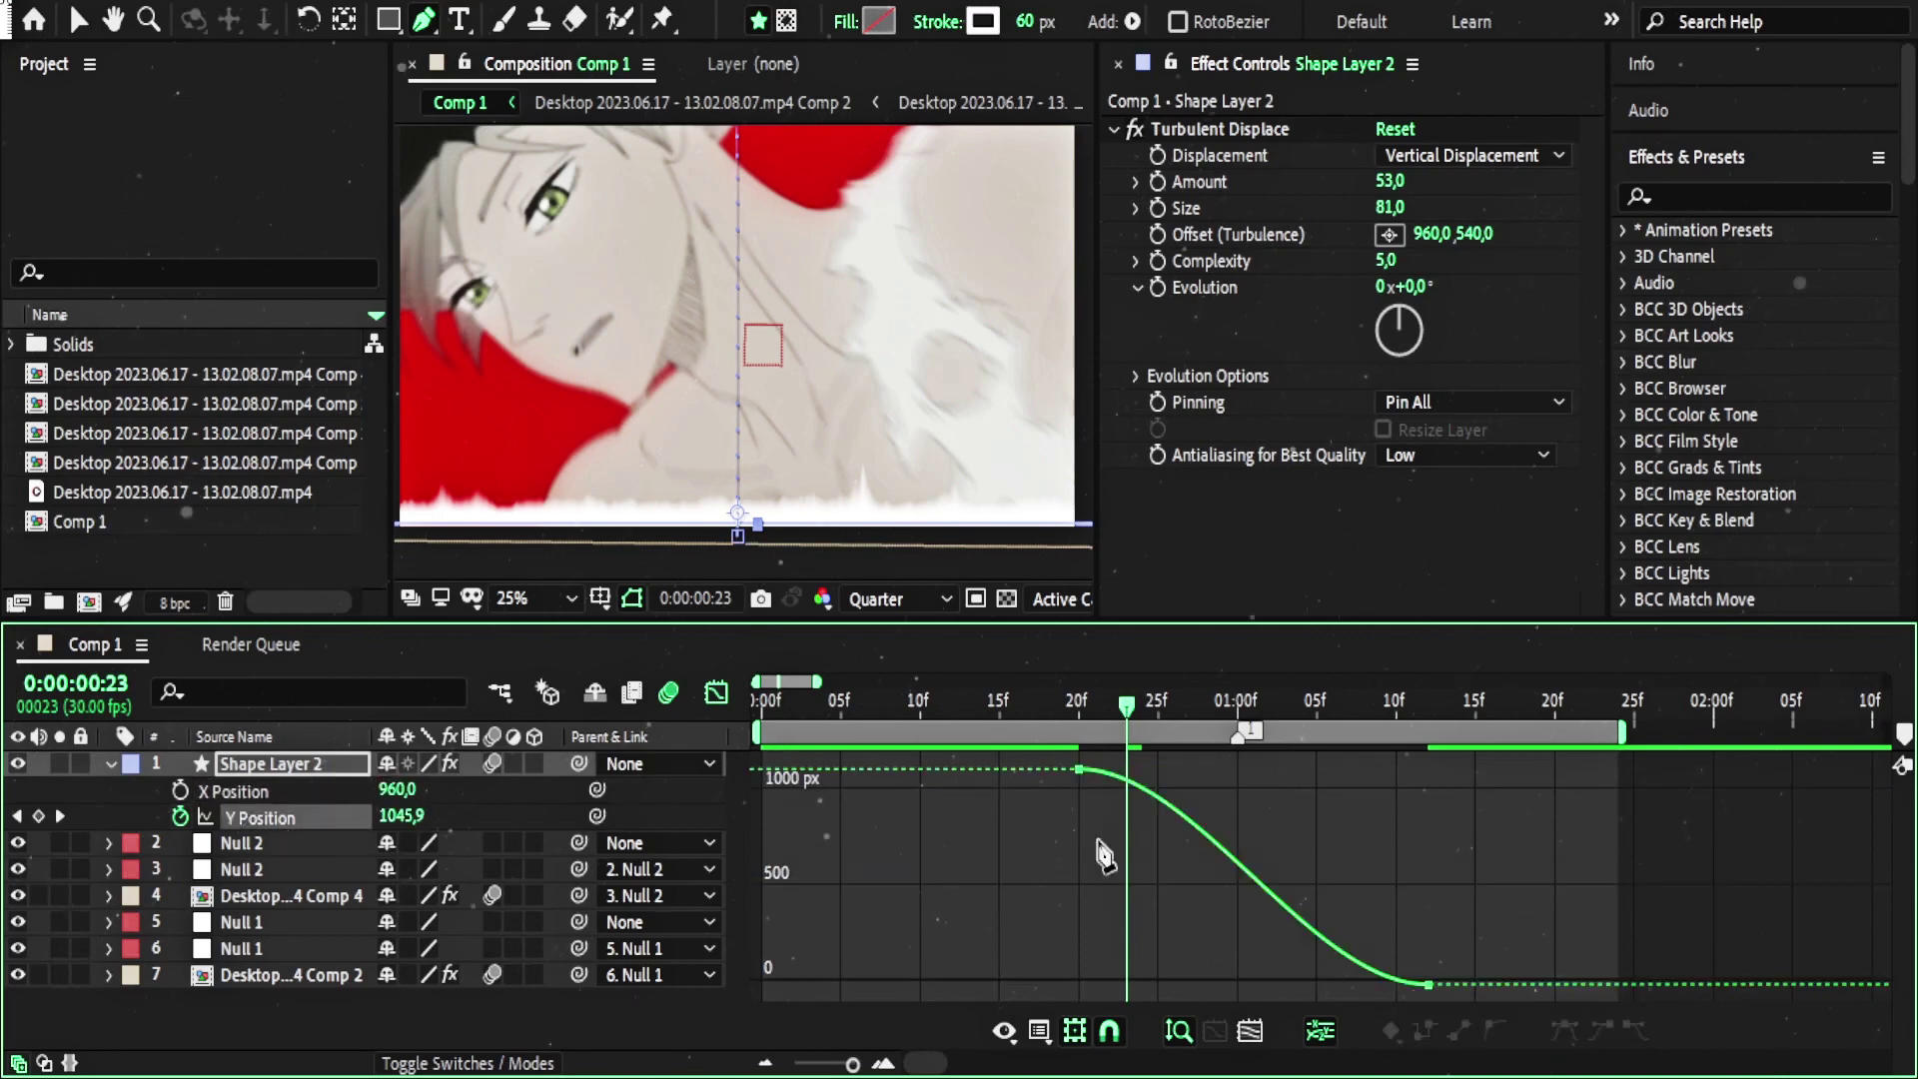
left_click(1079, 769)
key("v")
left_click_drag(1195, 768, 1303, 771)
left_click_drag(1311, 984, 1141, 981)
left_click_drag(1148, 706, 1252, 704)
left_click_drag(1081, 708, 1194, 705)
key("shift+F3")
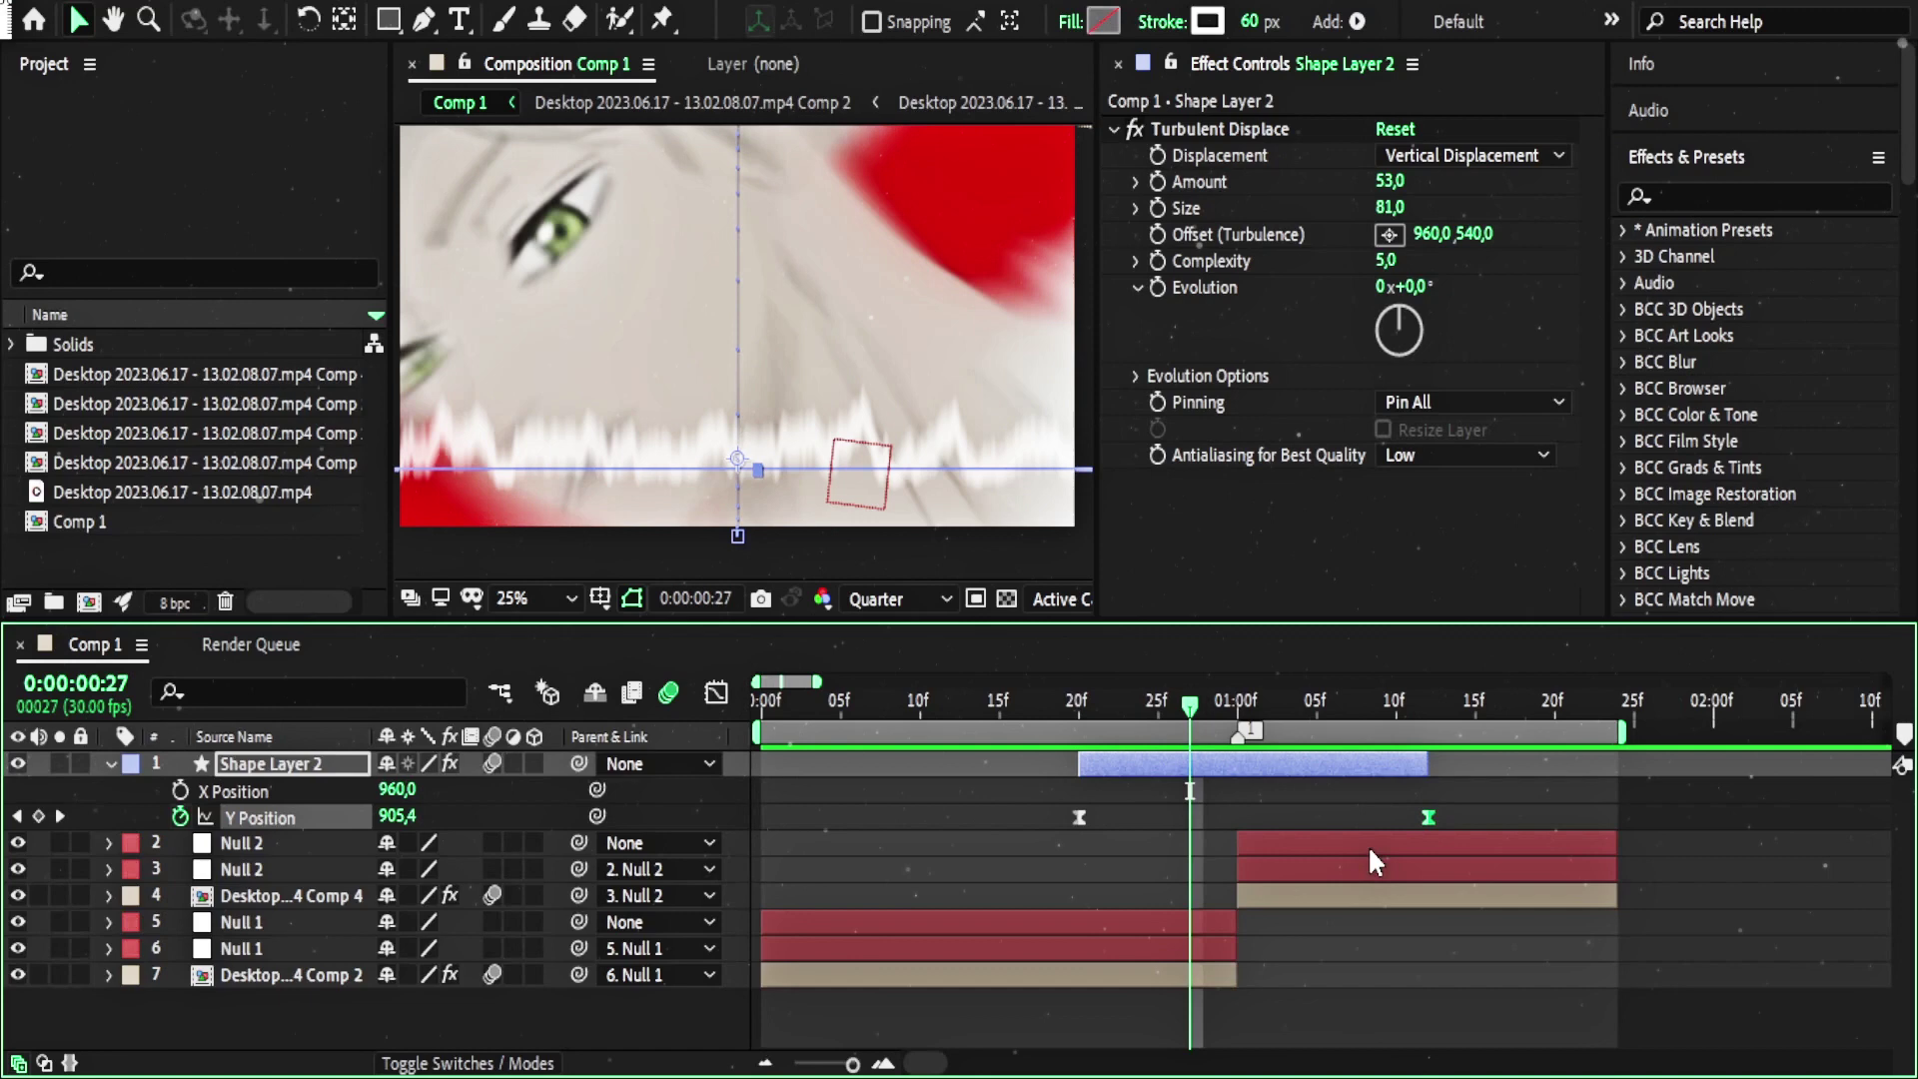
Step: Find the Deep Glow effect and apply it to the shape layer
left_click(1113, 977)
left_click_drag(1165, 700, 1111, 703)
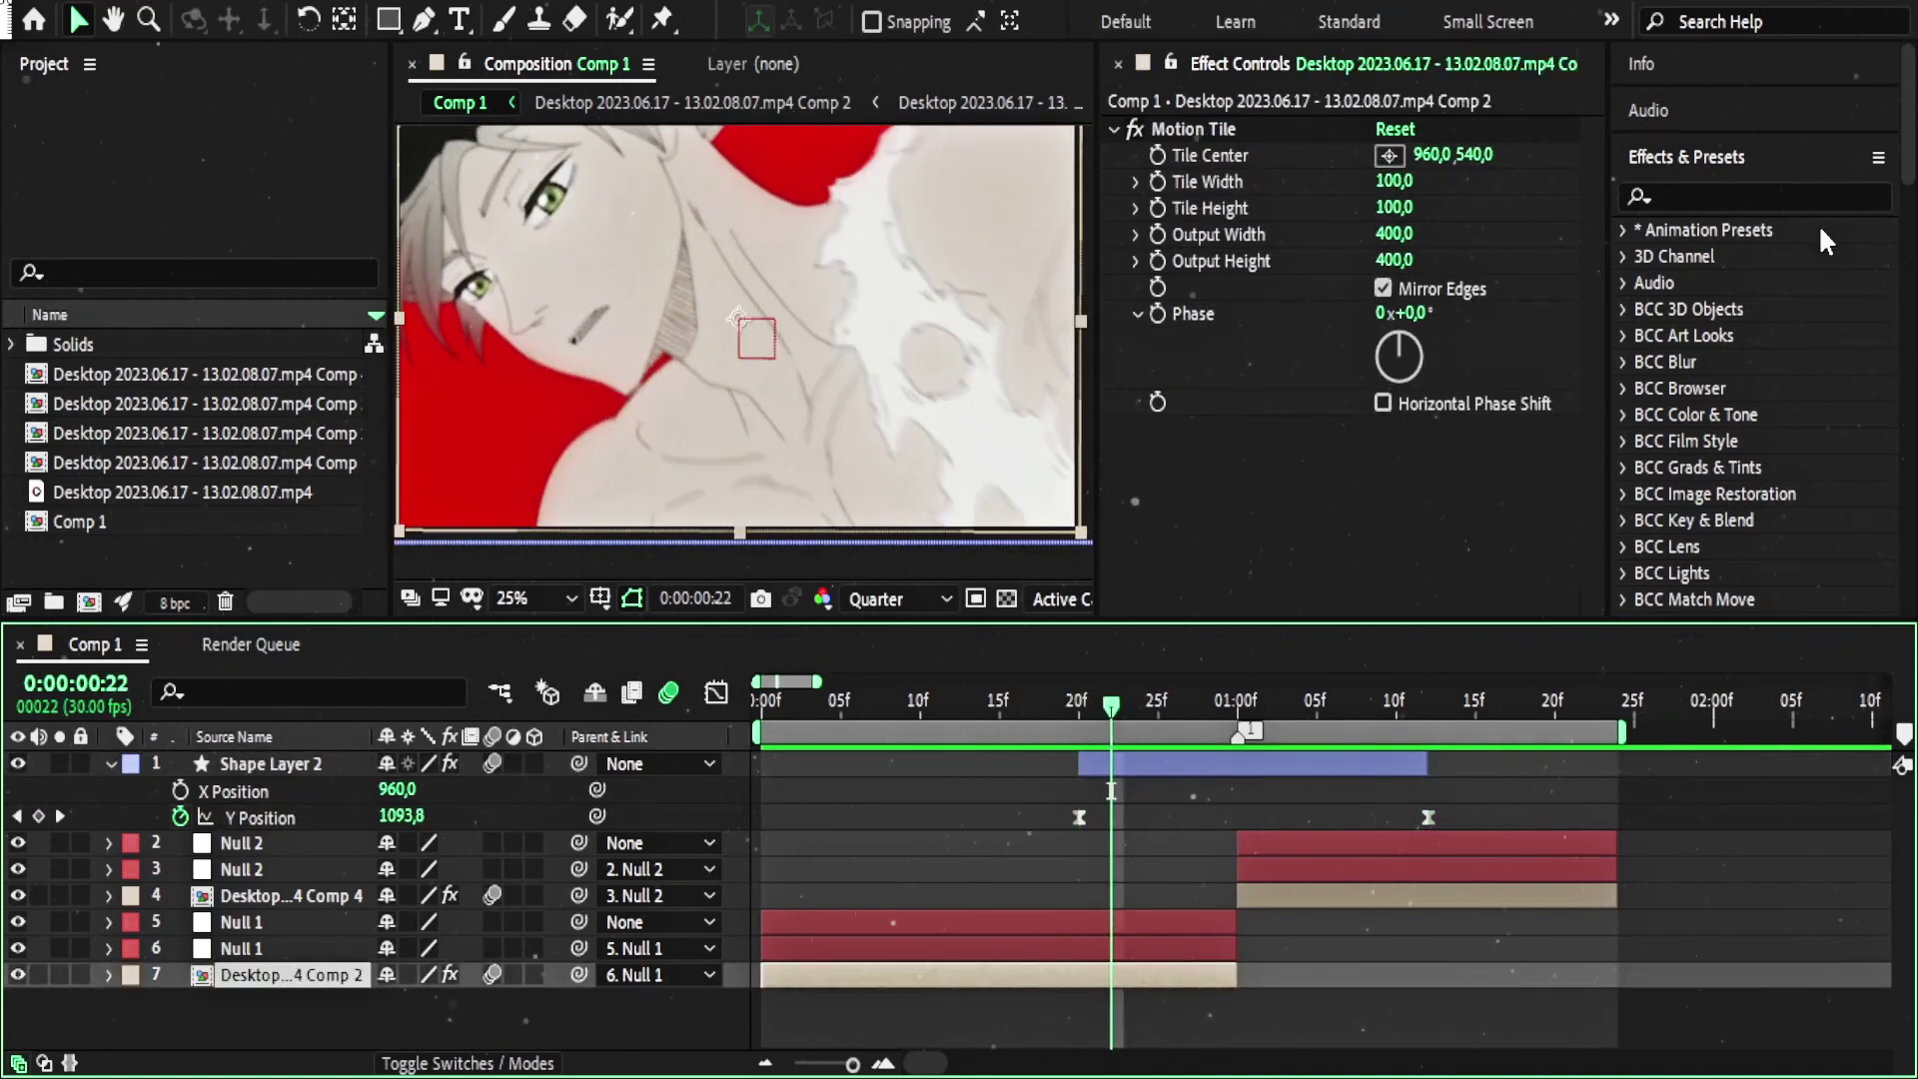
left_click(1785, 195)
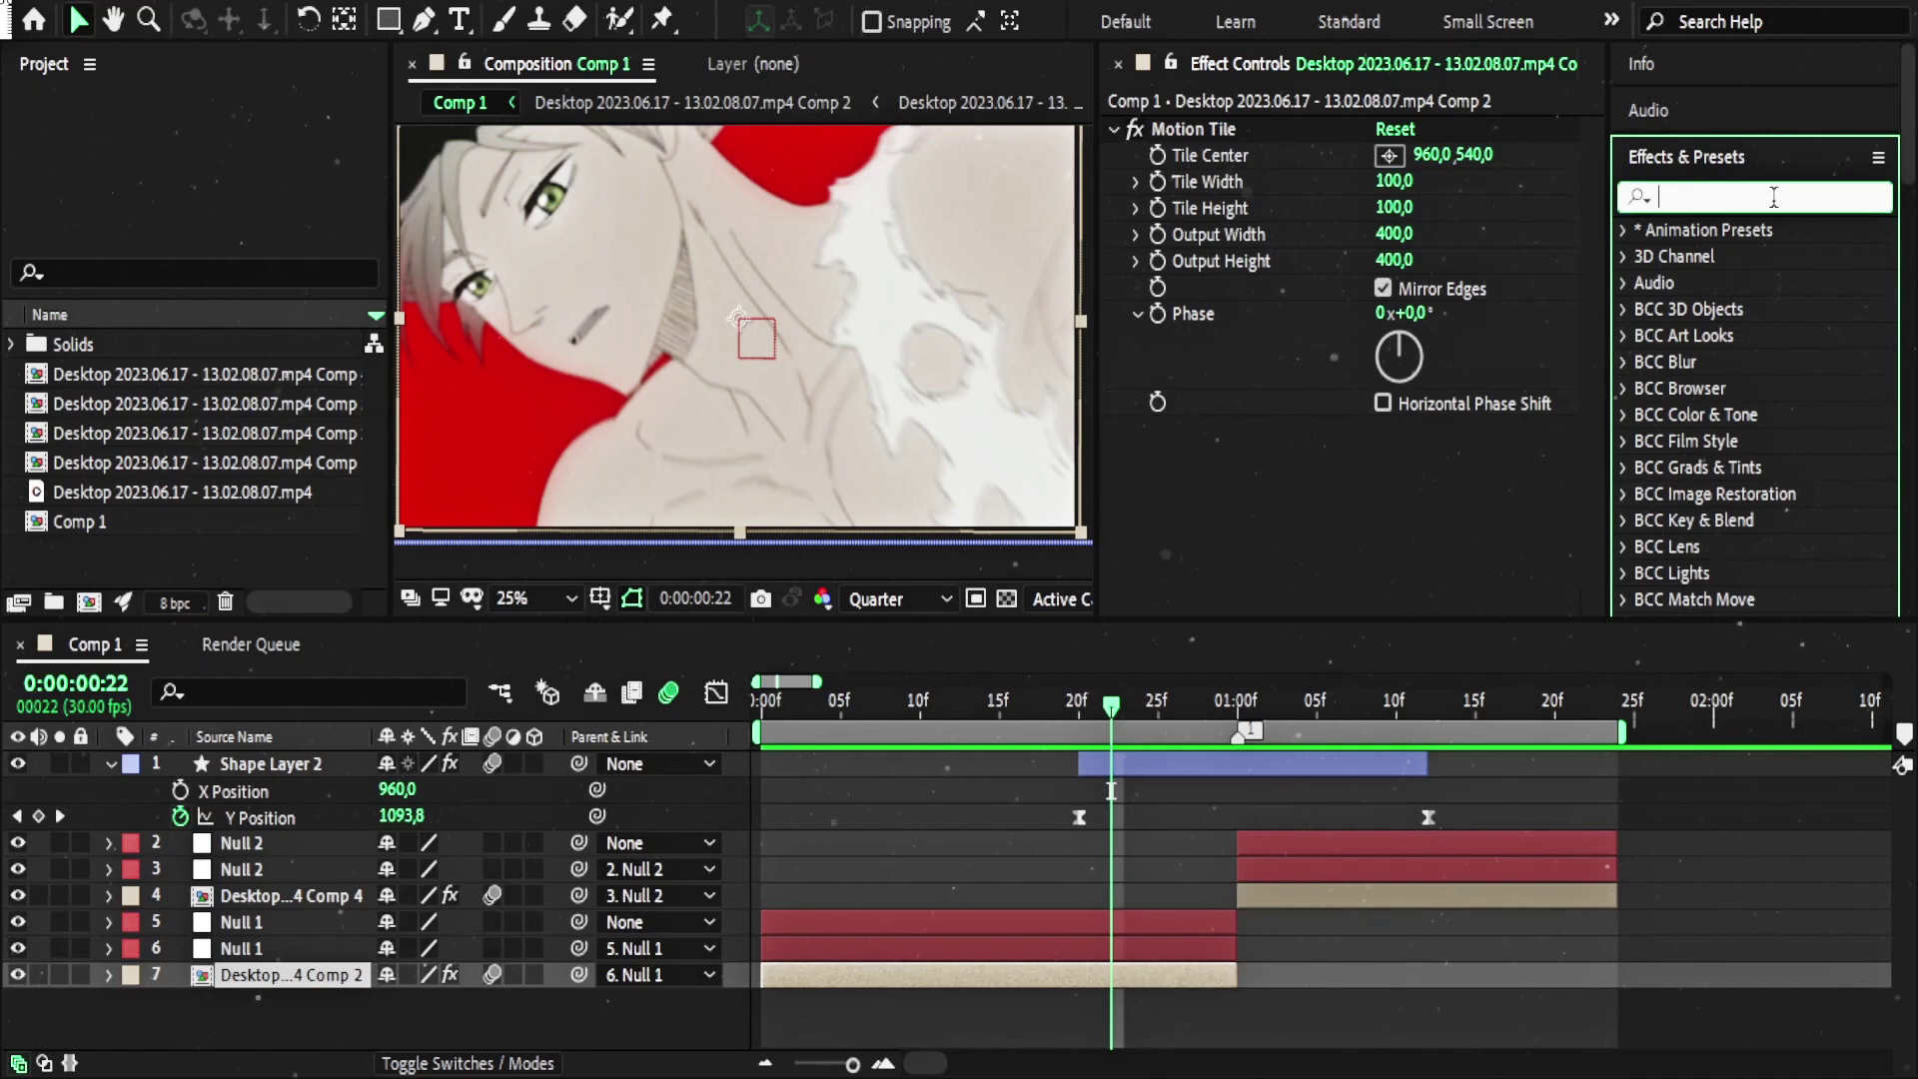
type("dee")
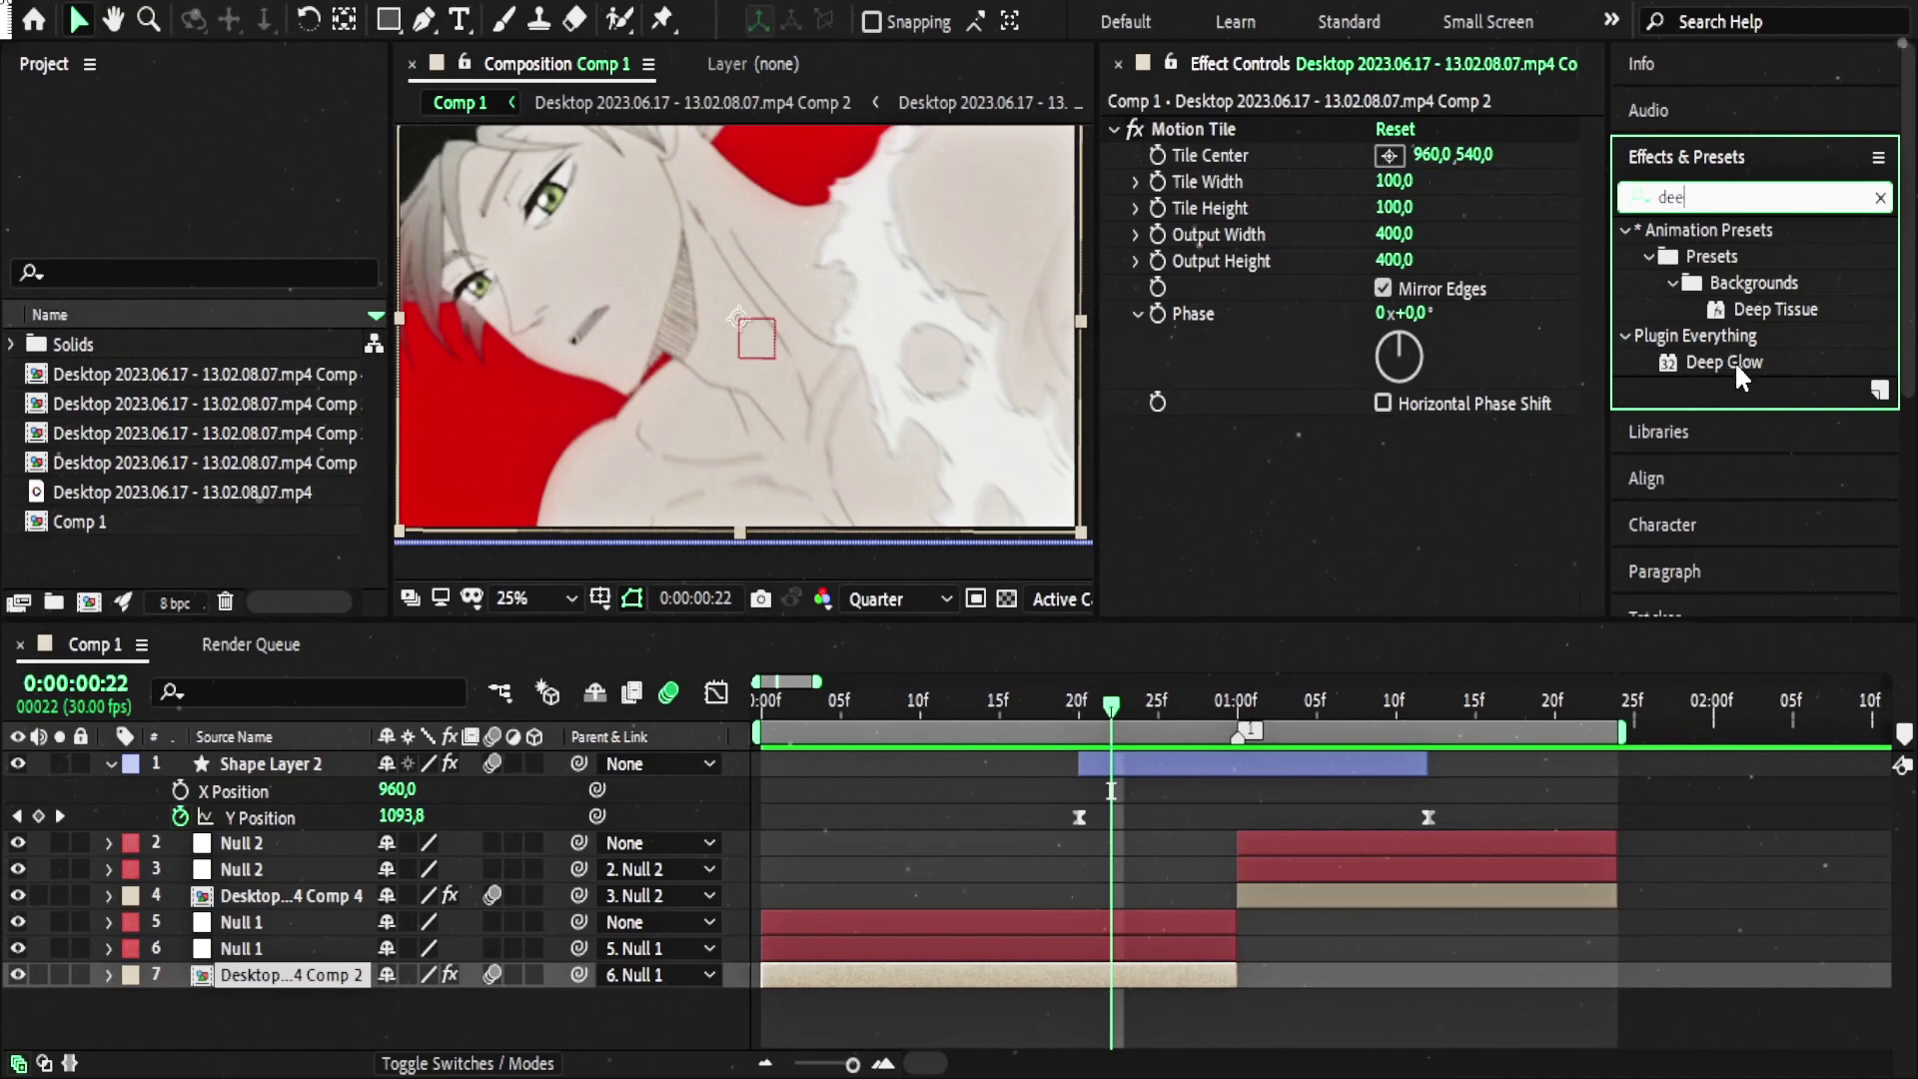
left_click_drag(1734, 362, 1572, 443)
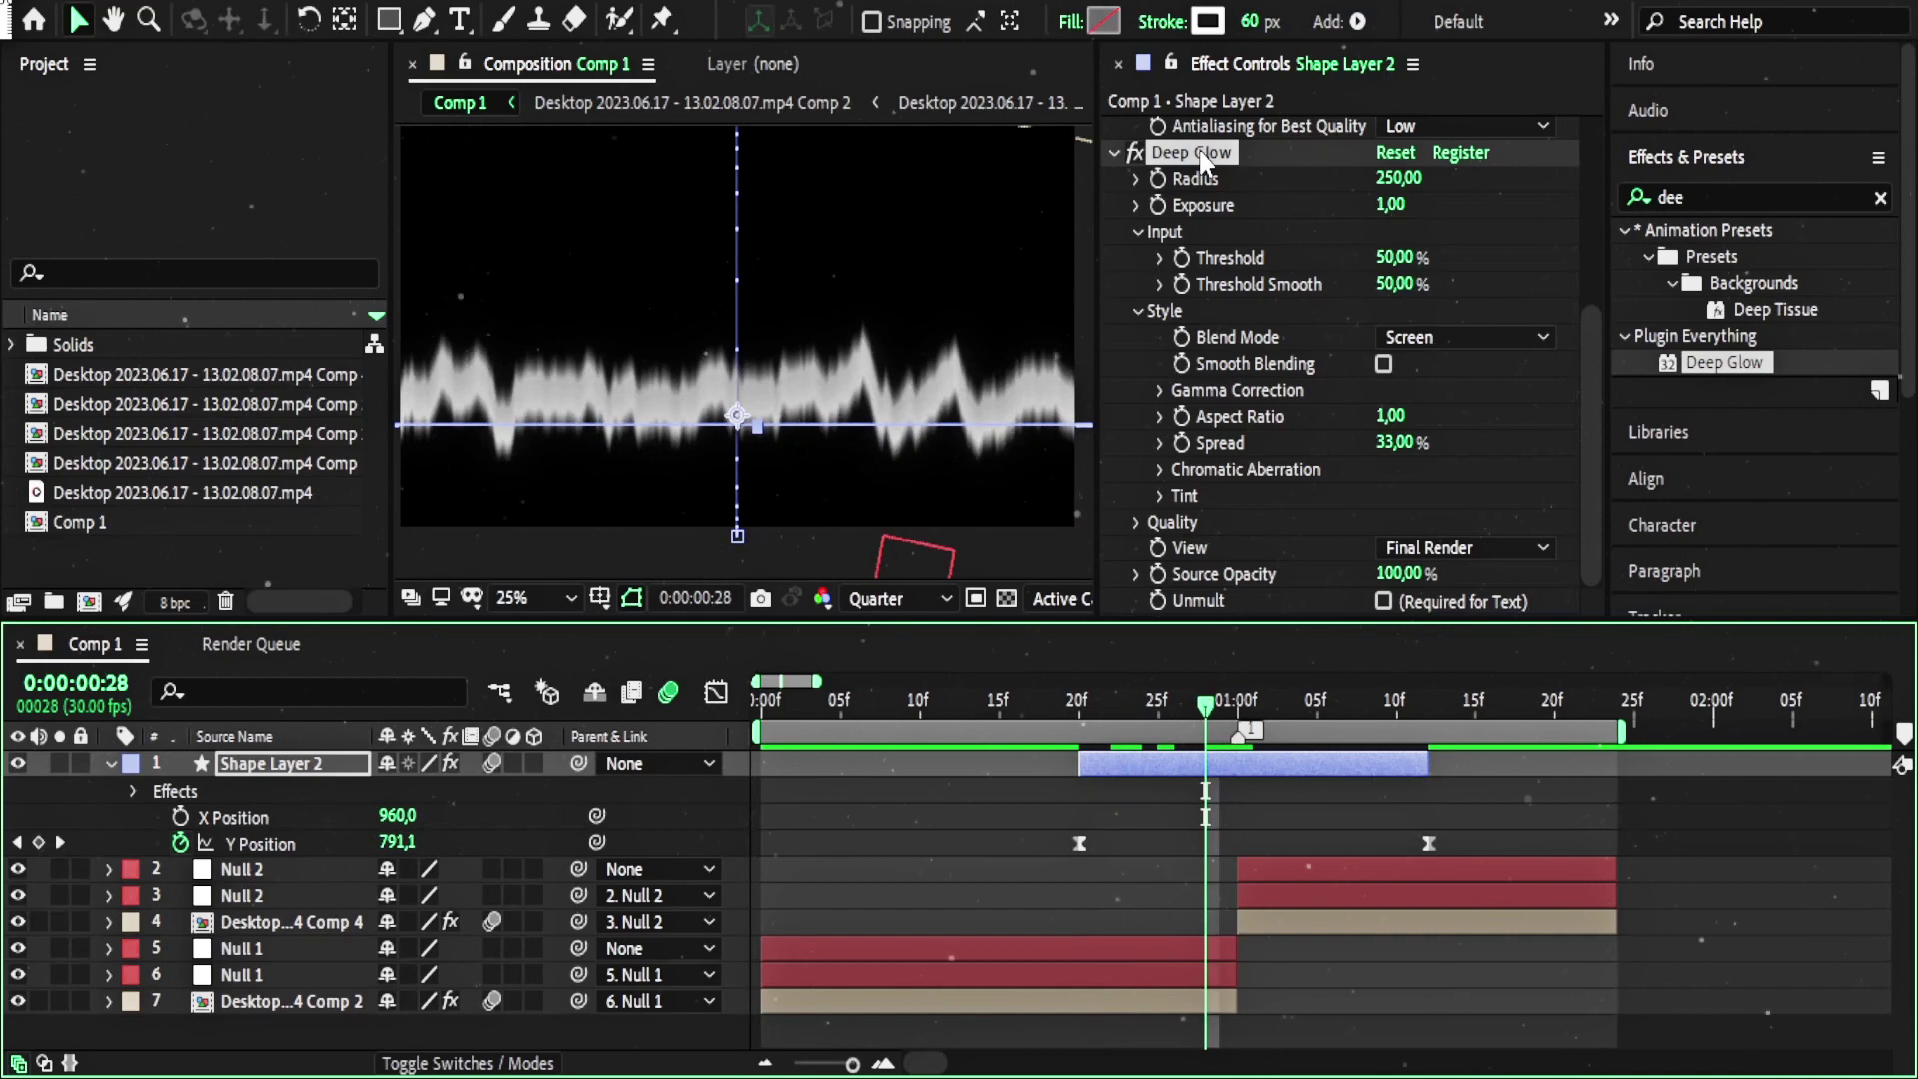
Step: Pre-compose the shape layer, transfer Deep Glow to the resulting composition layer, and enable its Unmult option
left_click(1200, 153)
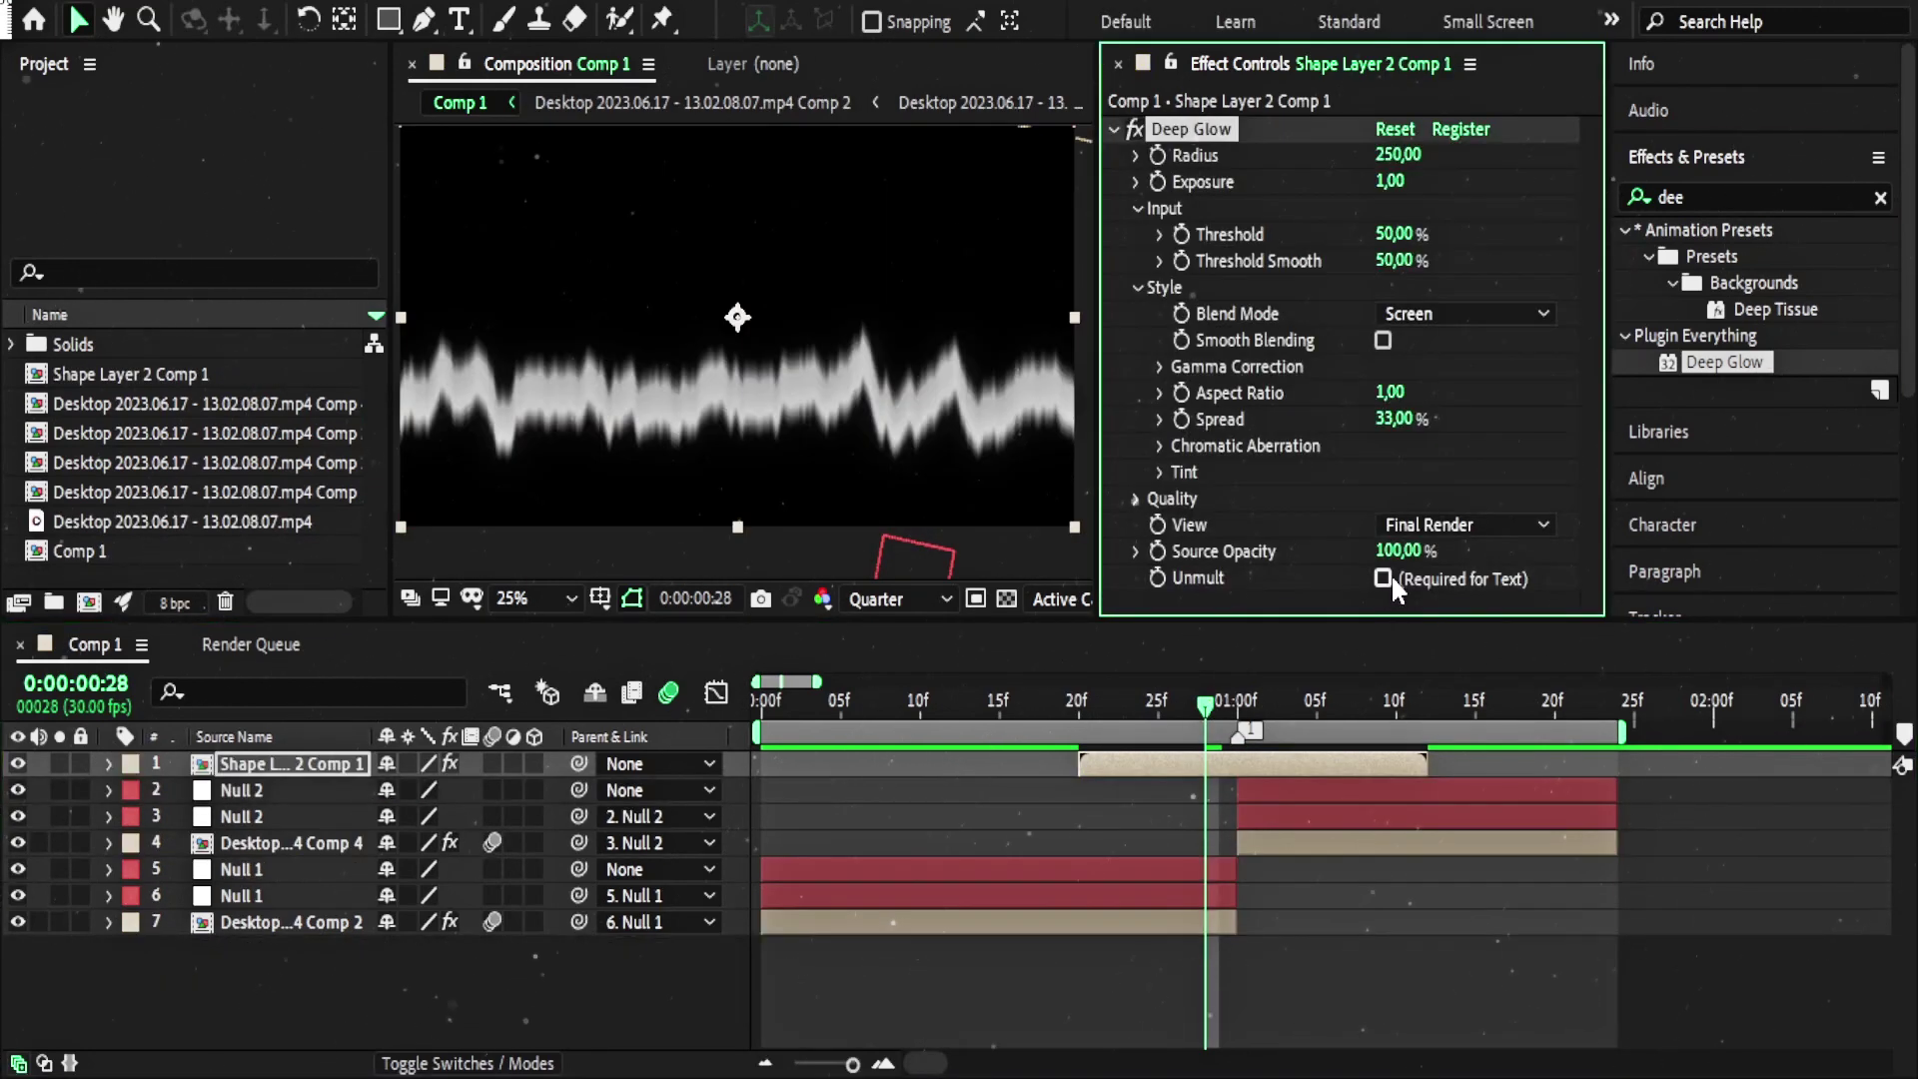
left_click(1424, 575)
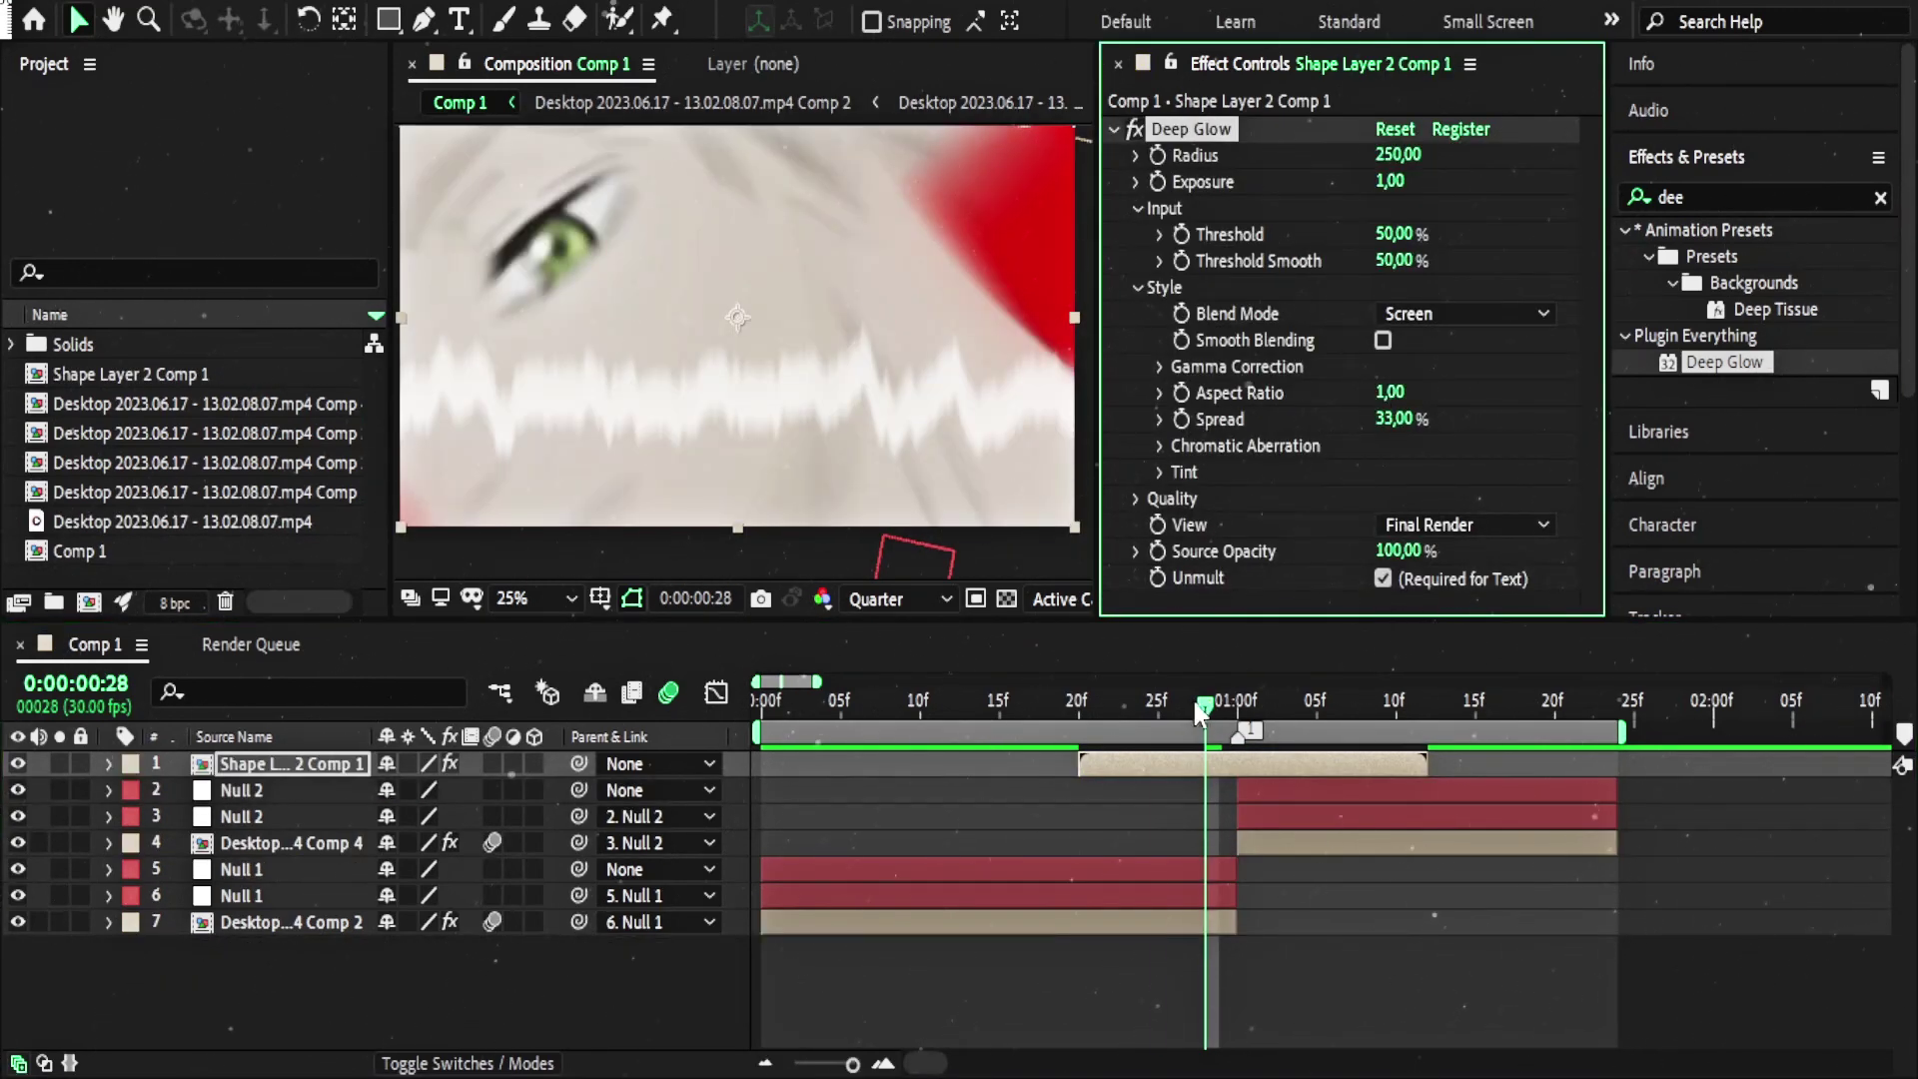
mouse_move(1199, 712)
left_mouse_down()
mouse_move(1157, 710)
mouse_move(1395, 708)
mouse_move(1137, 709)
mouse_move(1433, 707)
mouse_move(1173, 708)
mouse_move(1221, 708)
left_mouse_up()
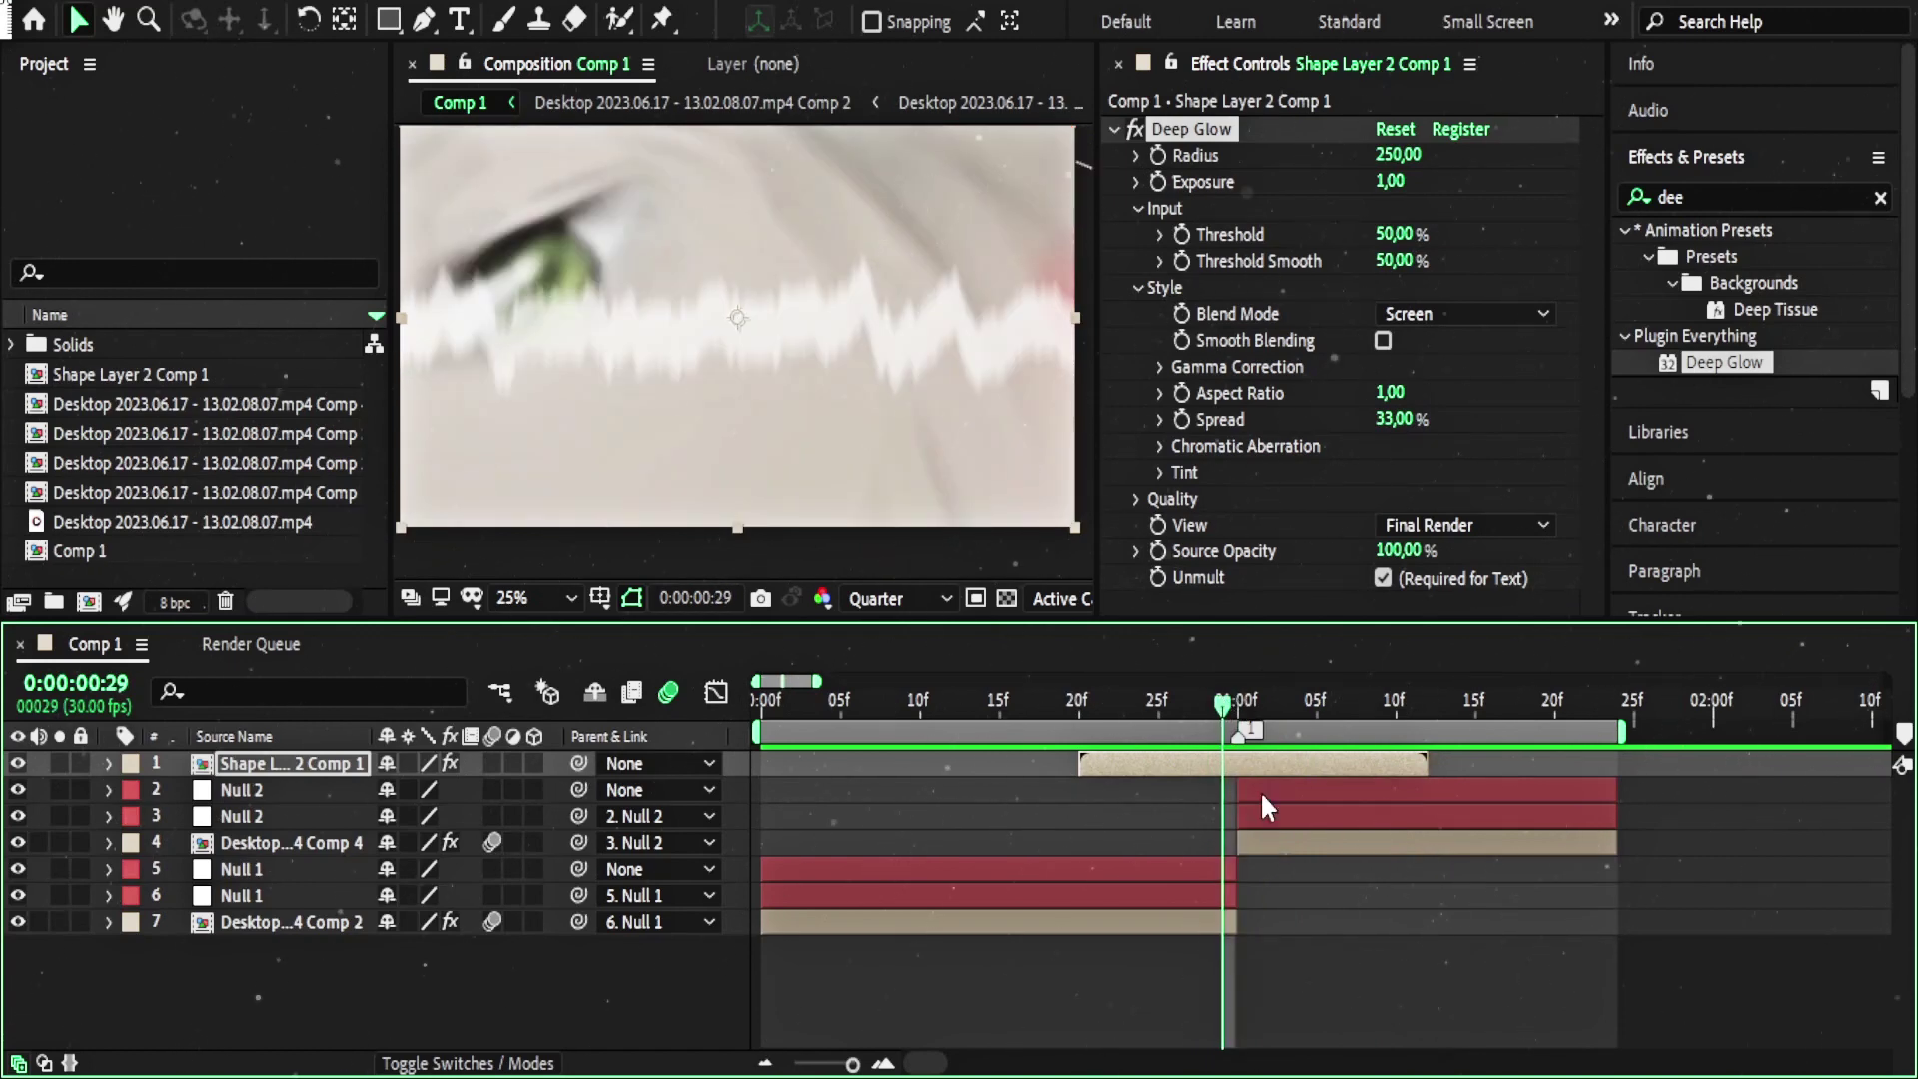
Step: Set the line's stroke width to 100 px inside the shape layer's pre-composition and return to Comp 1
double_click(1263, 767)
left_click(1267, 766)
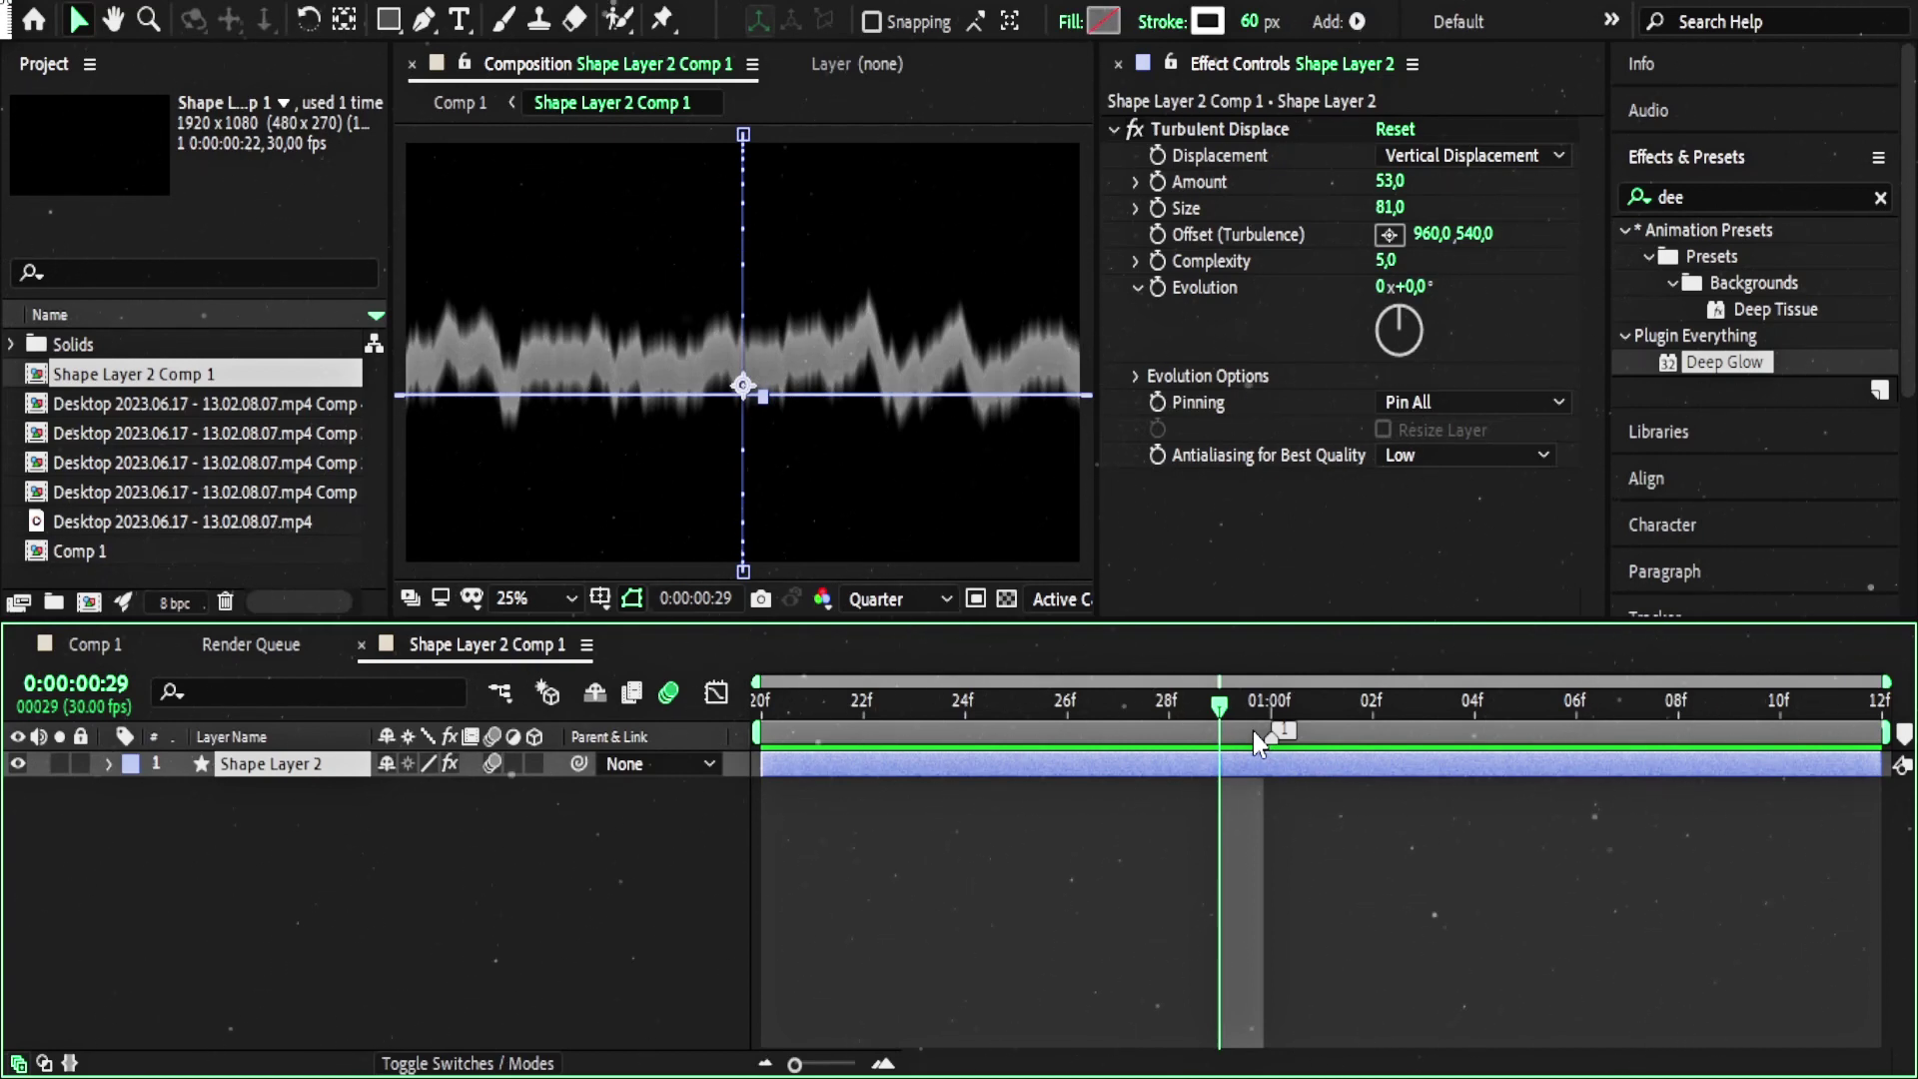
left_click(92, 644)
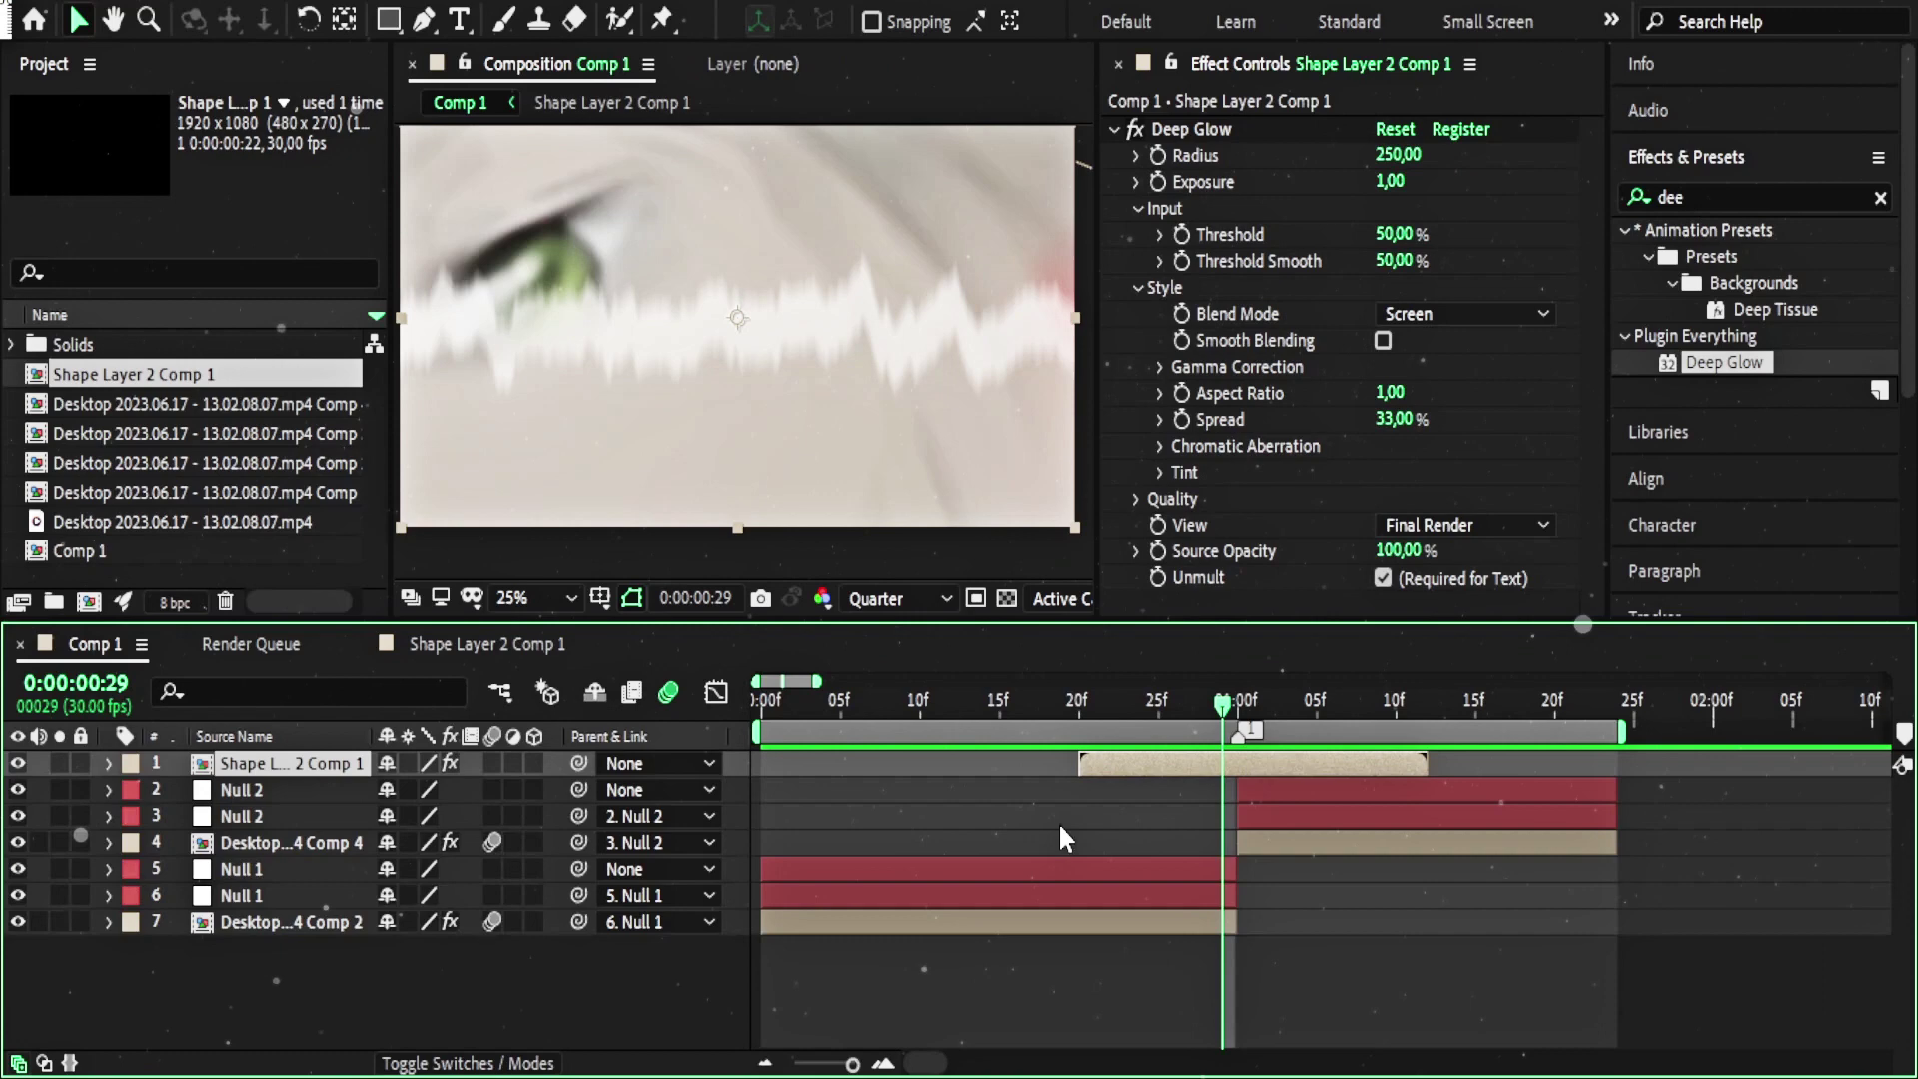
double_click(1203, 770)
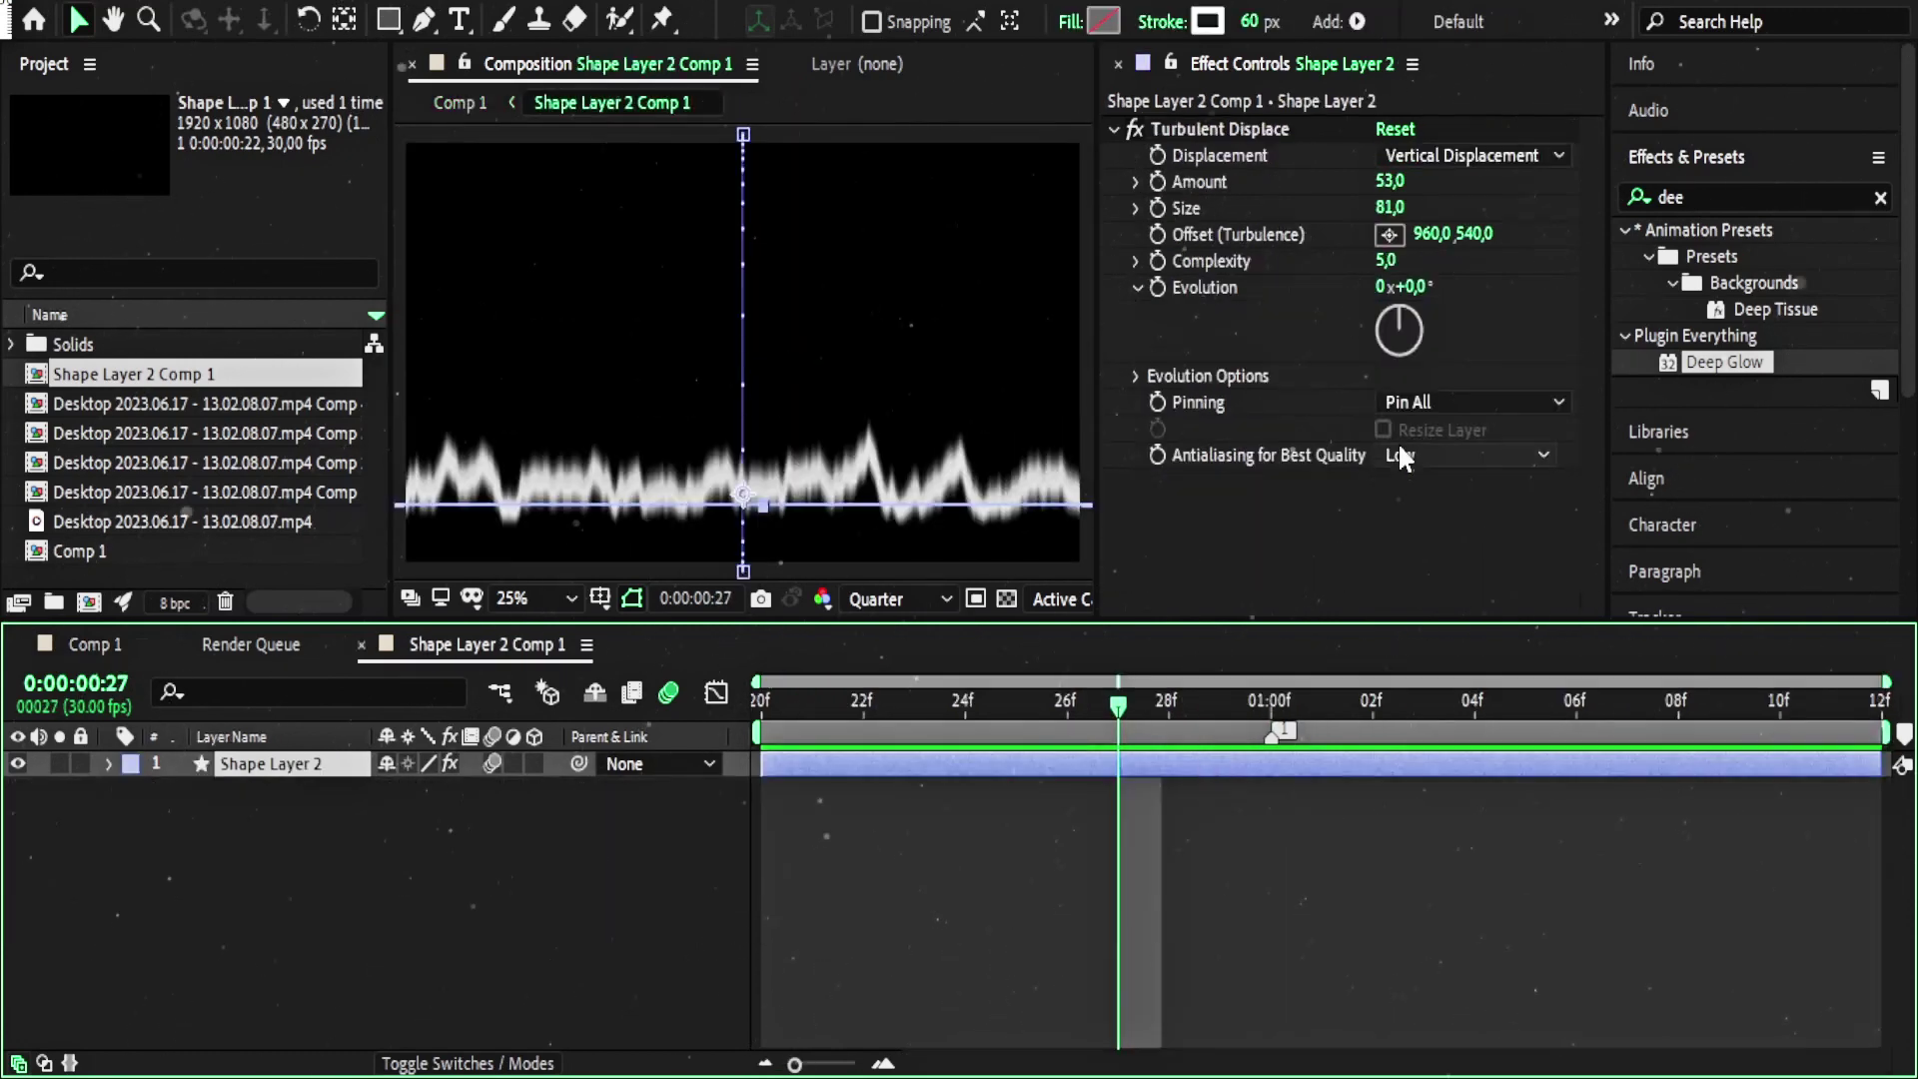
type("100")
key("Return")
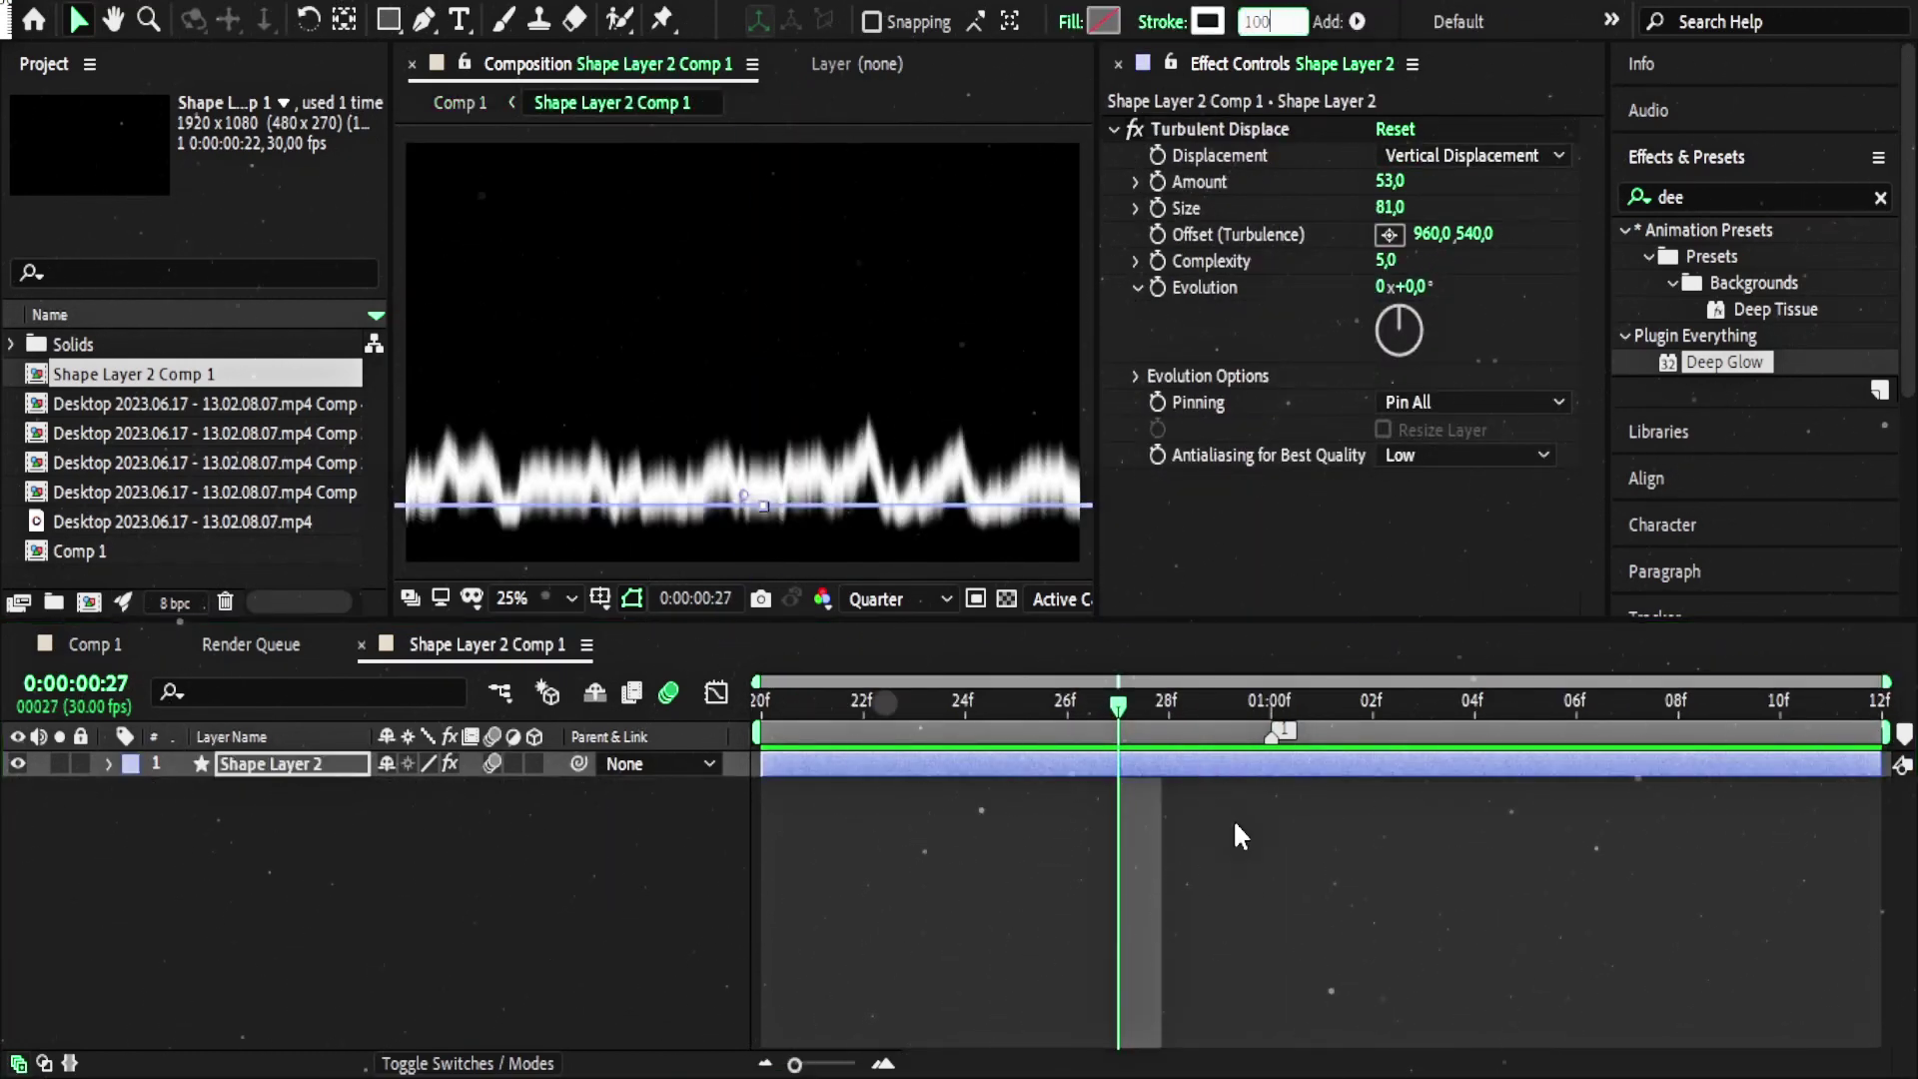
left_click(1226, 825)
left_click(91, 644)
Step: Preview the glowing line transition between the two clips by scrubbing and by playing Comp 1 from the beginning
mouse_move(1067, 697)
left_mouse_down()
mouse_move(1256, 711)
mouse_move(1035, 715)
mouse_move(1395, 739)
mouse_move(1483, 723)
mouse_move(1086, 735)
mouse_move(1080, 719)
mouse_move(1227, 721)
left_mouse_up()
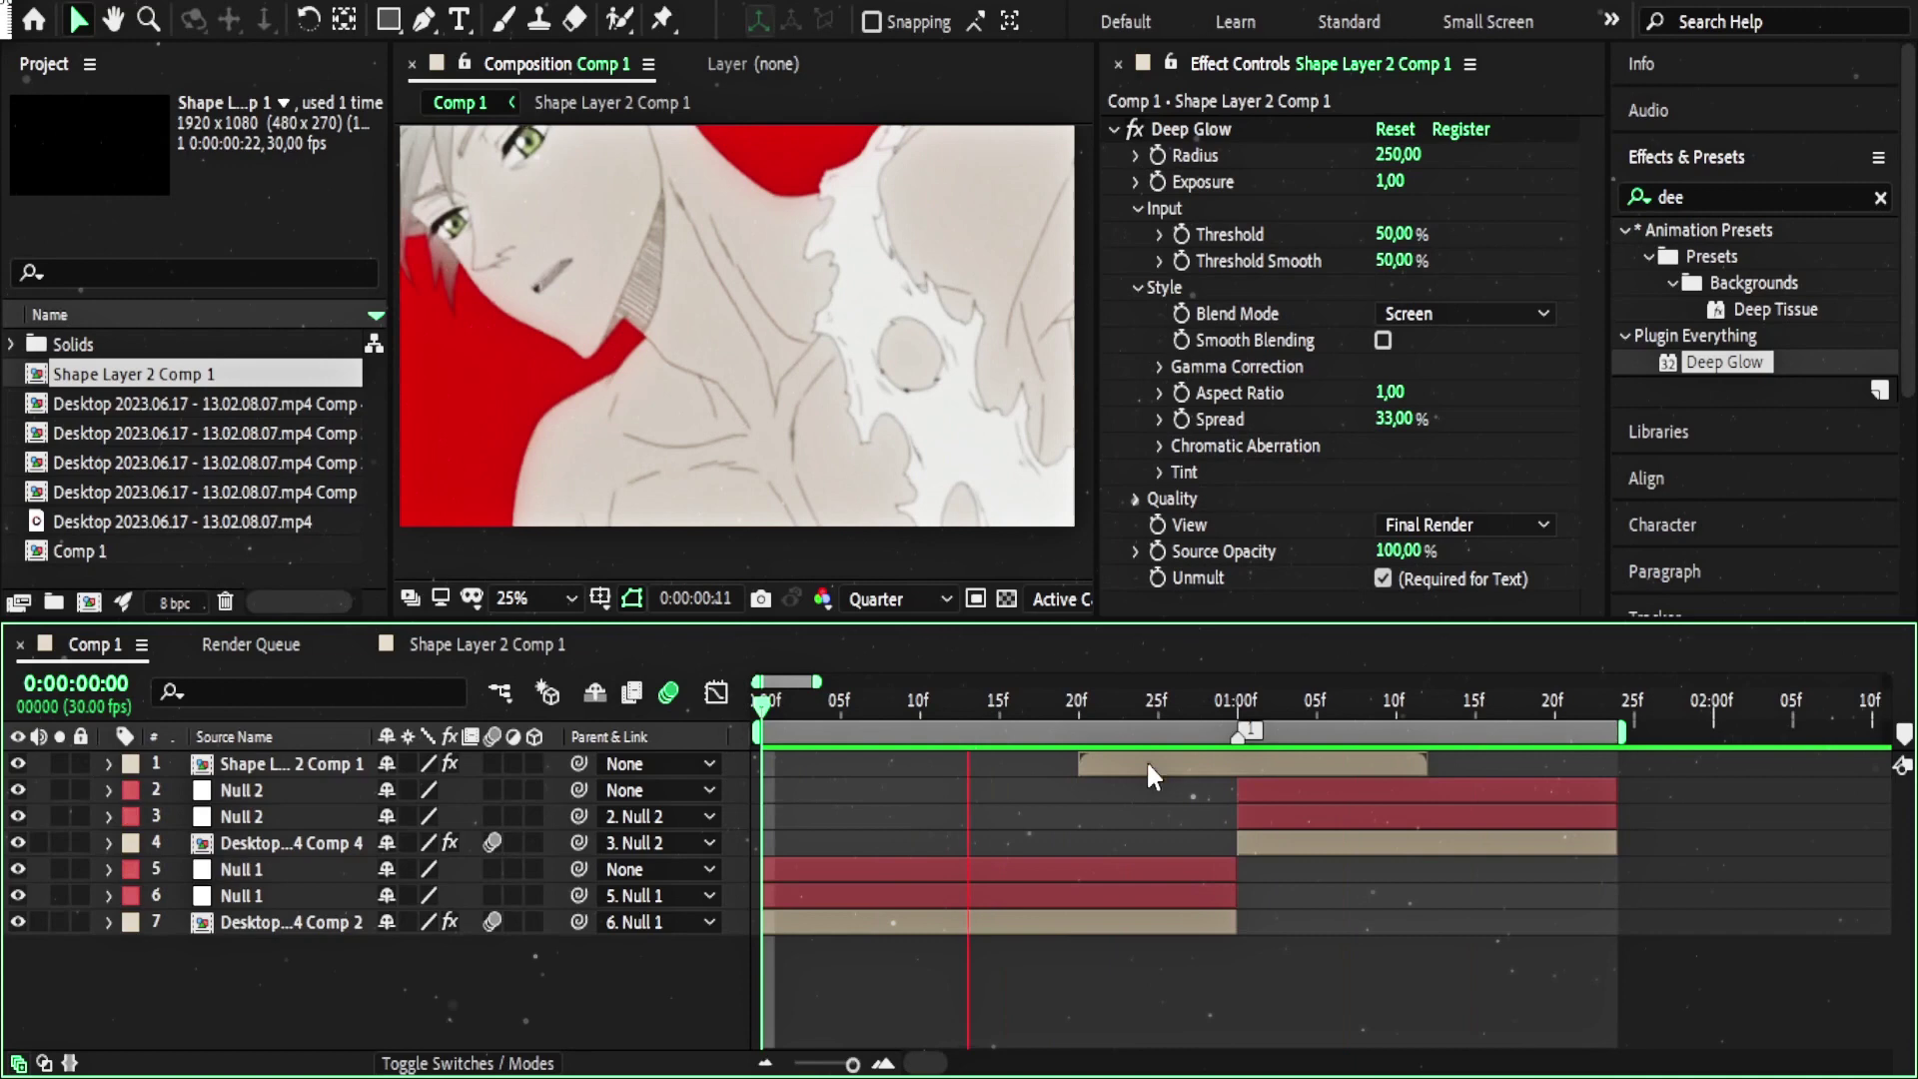
left_click(1192, 704)
left_click(1205, 760)
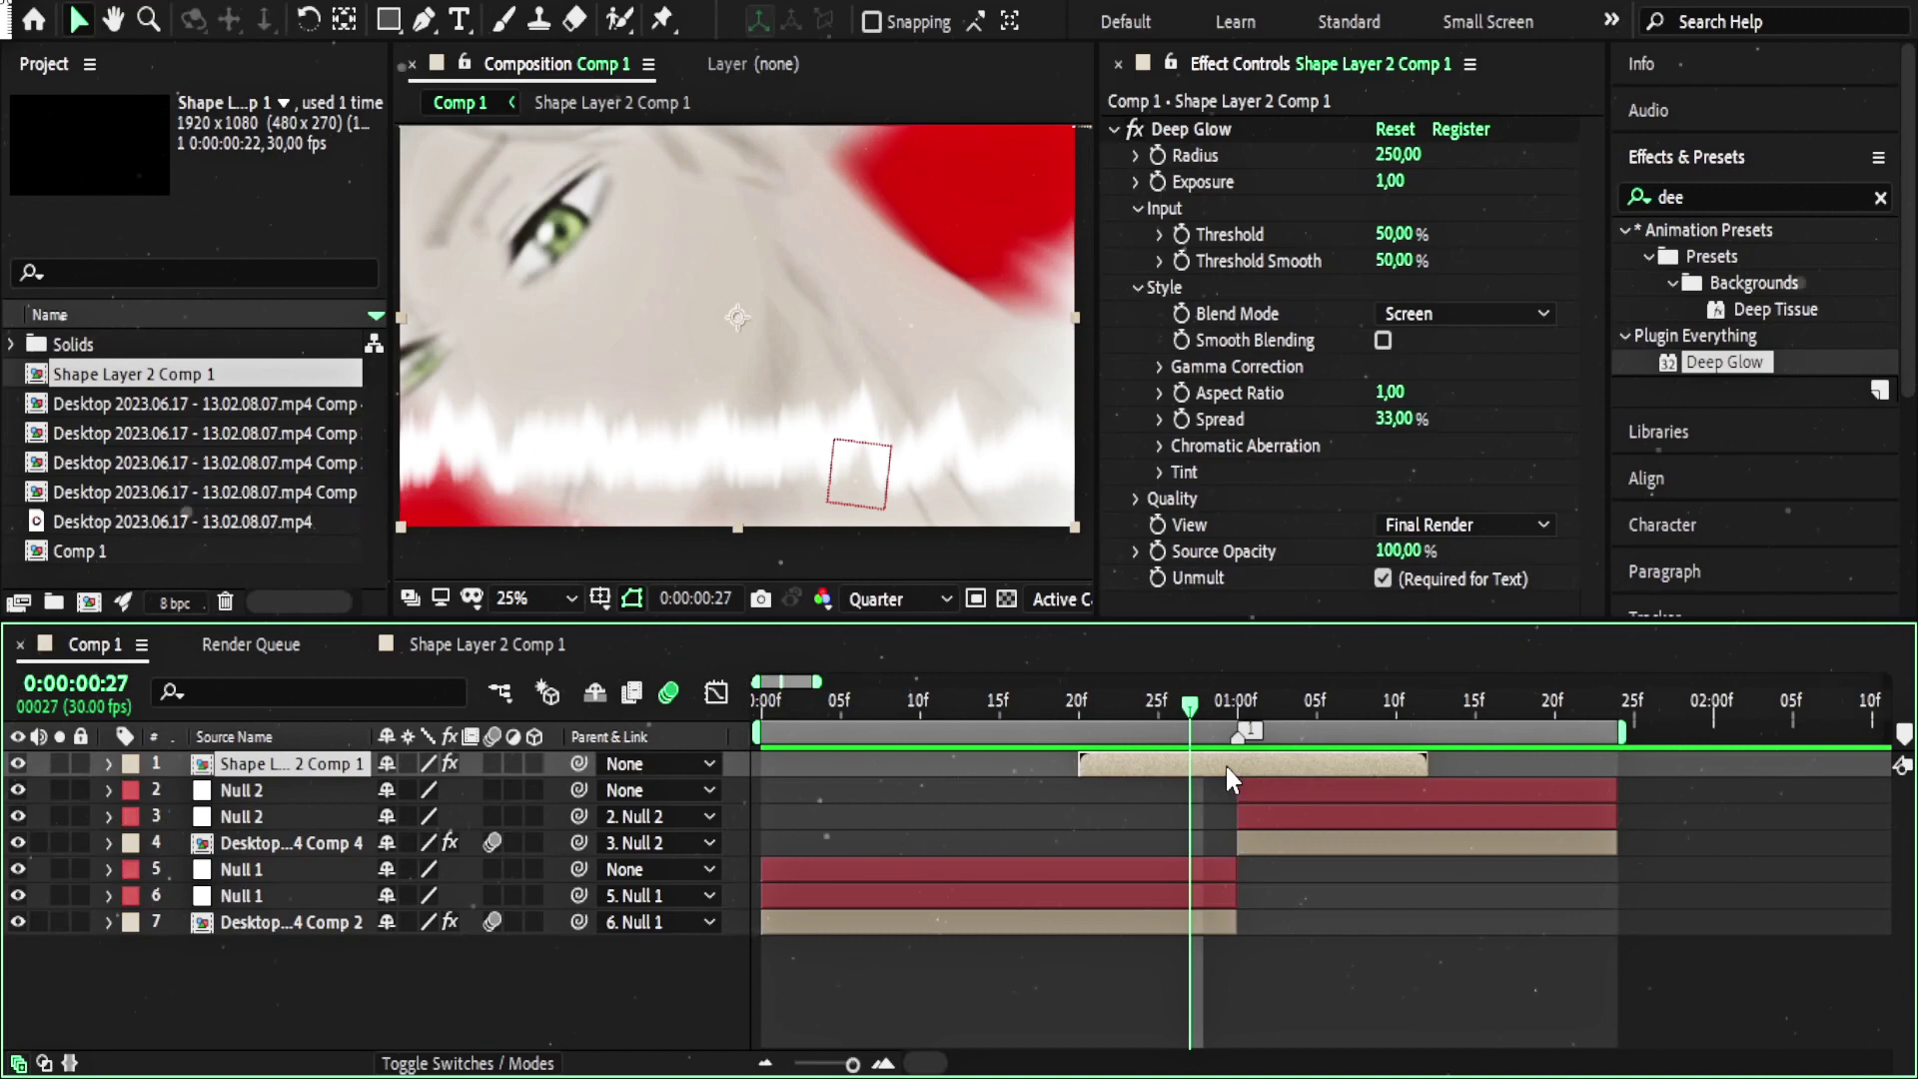
left_click(1189, 784)
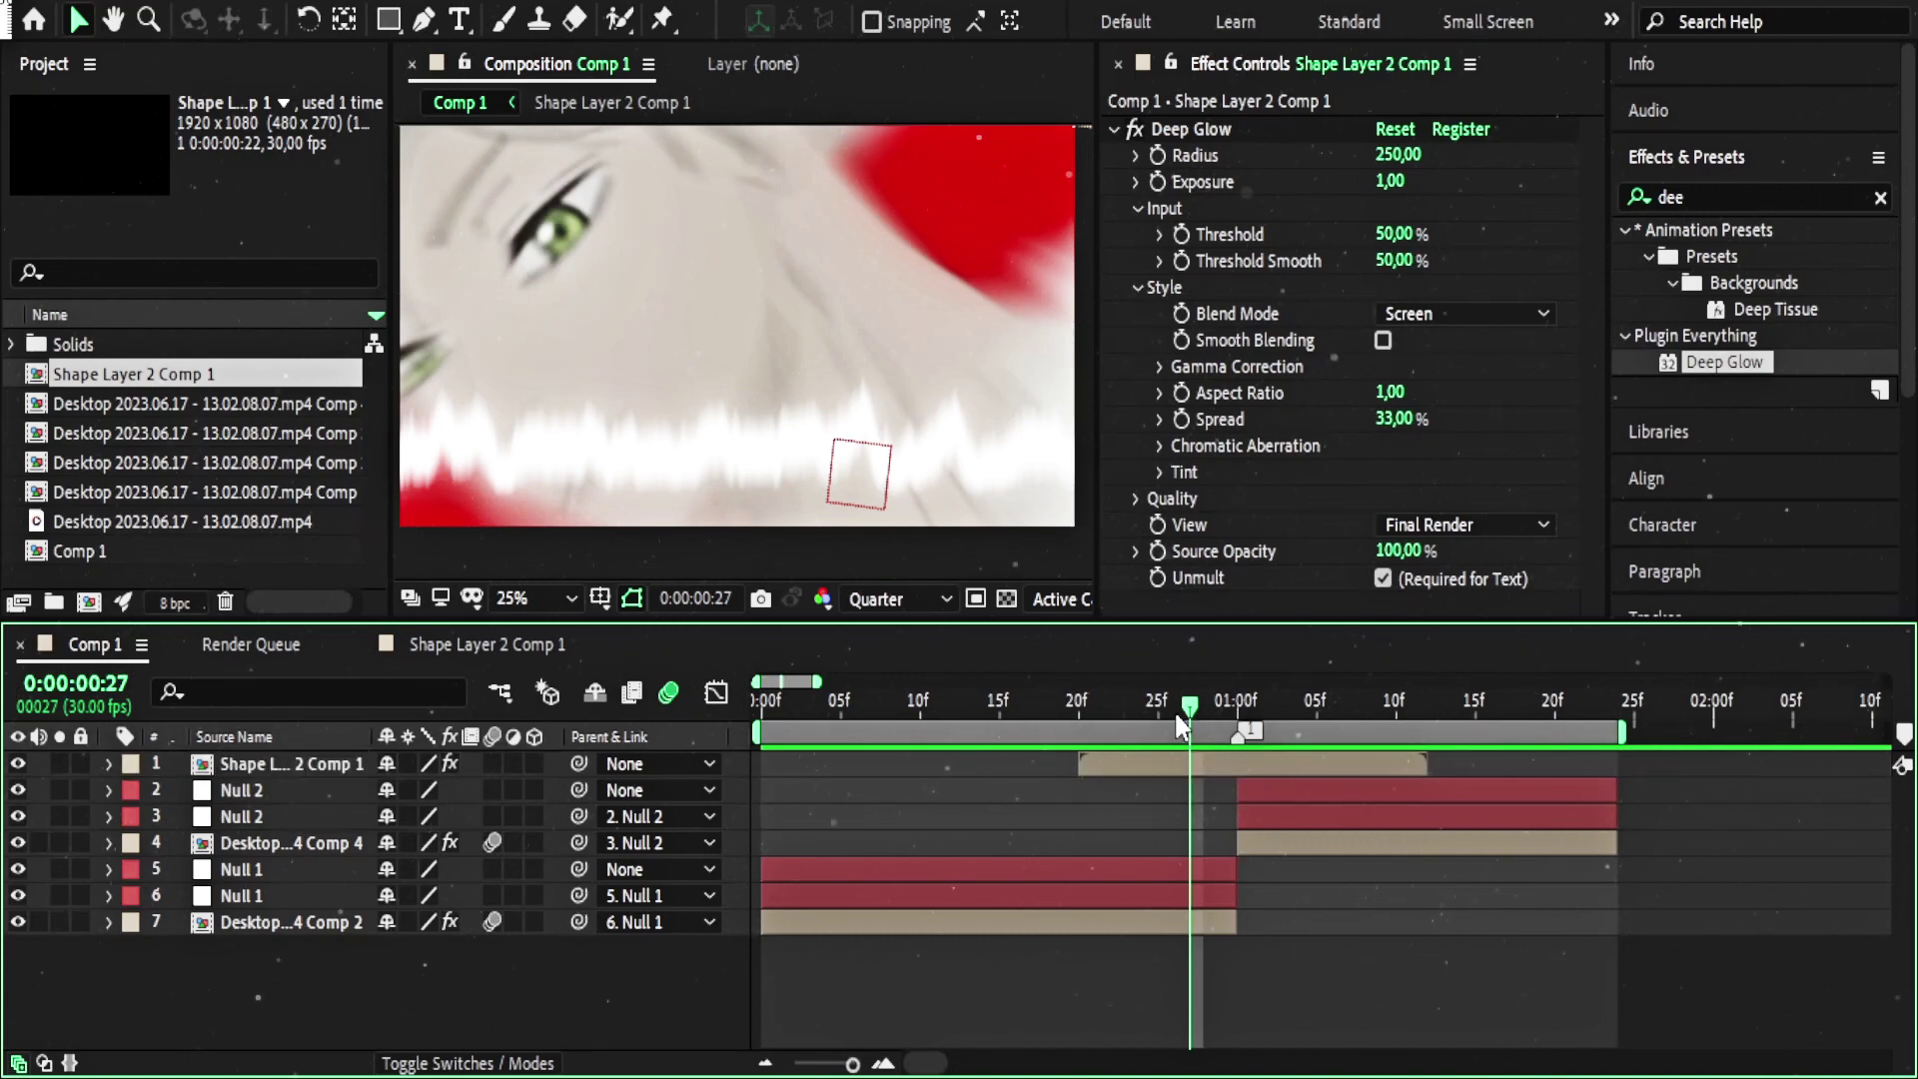
left_click_drag(1192, 713, 1322, 709)
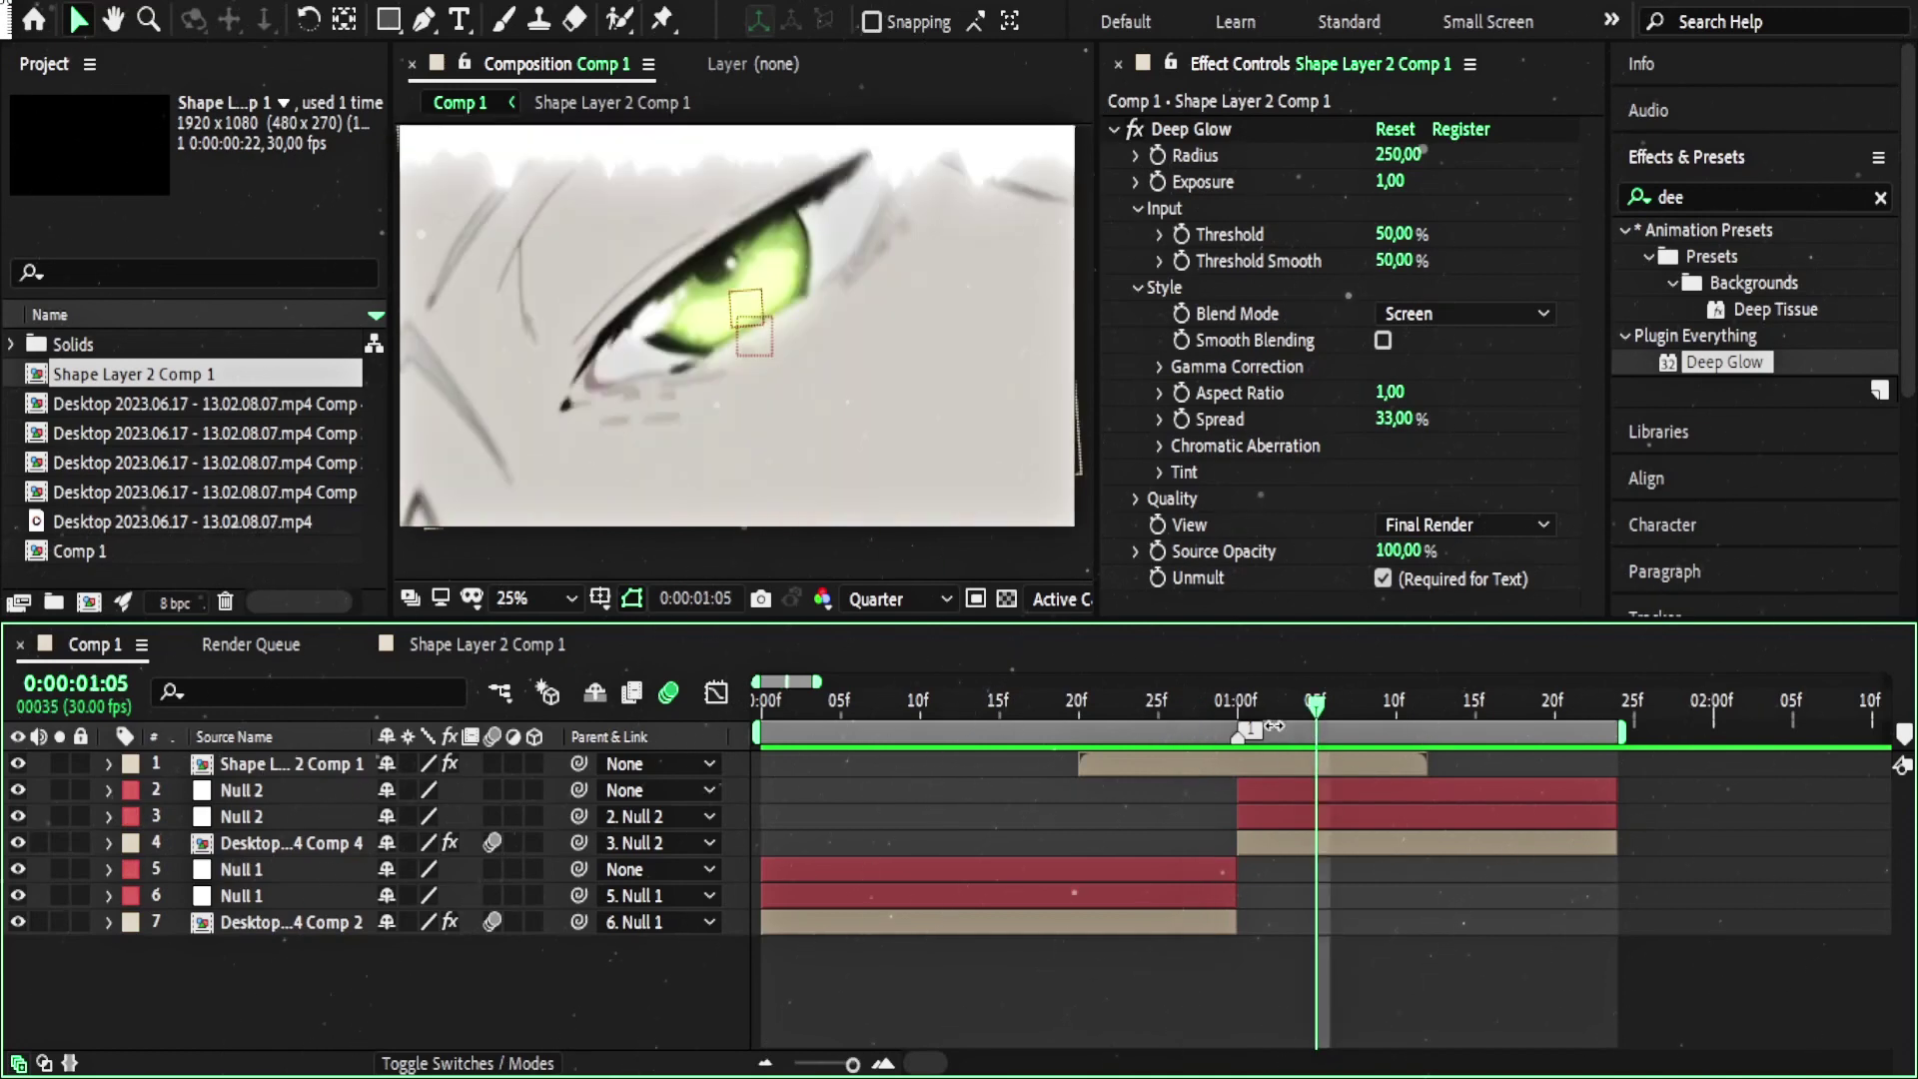
key("Home")
key("space")
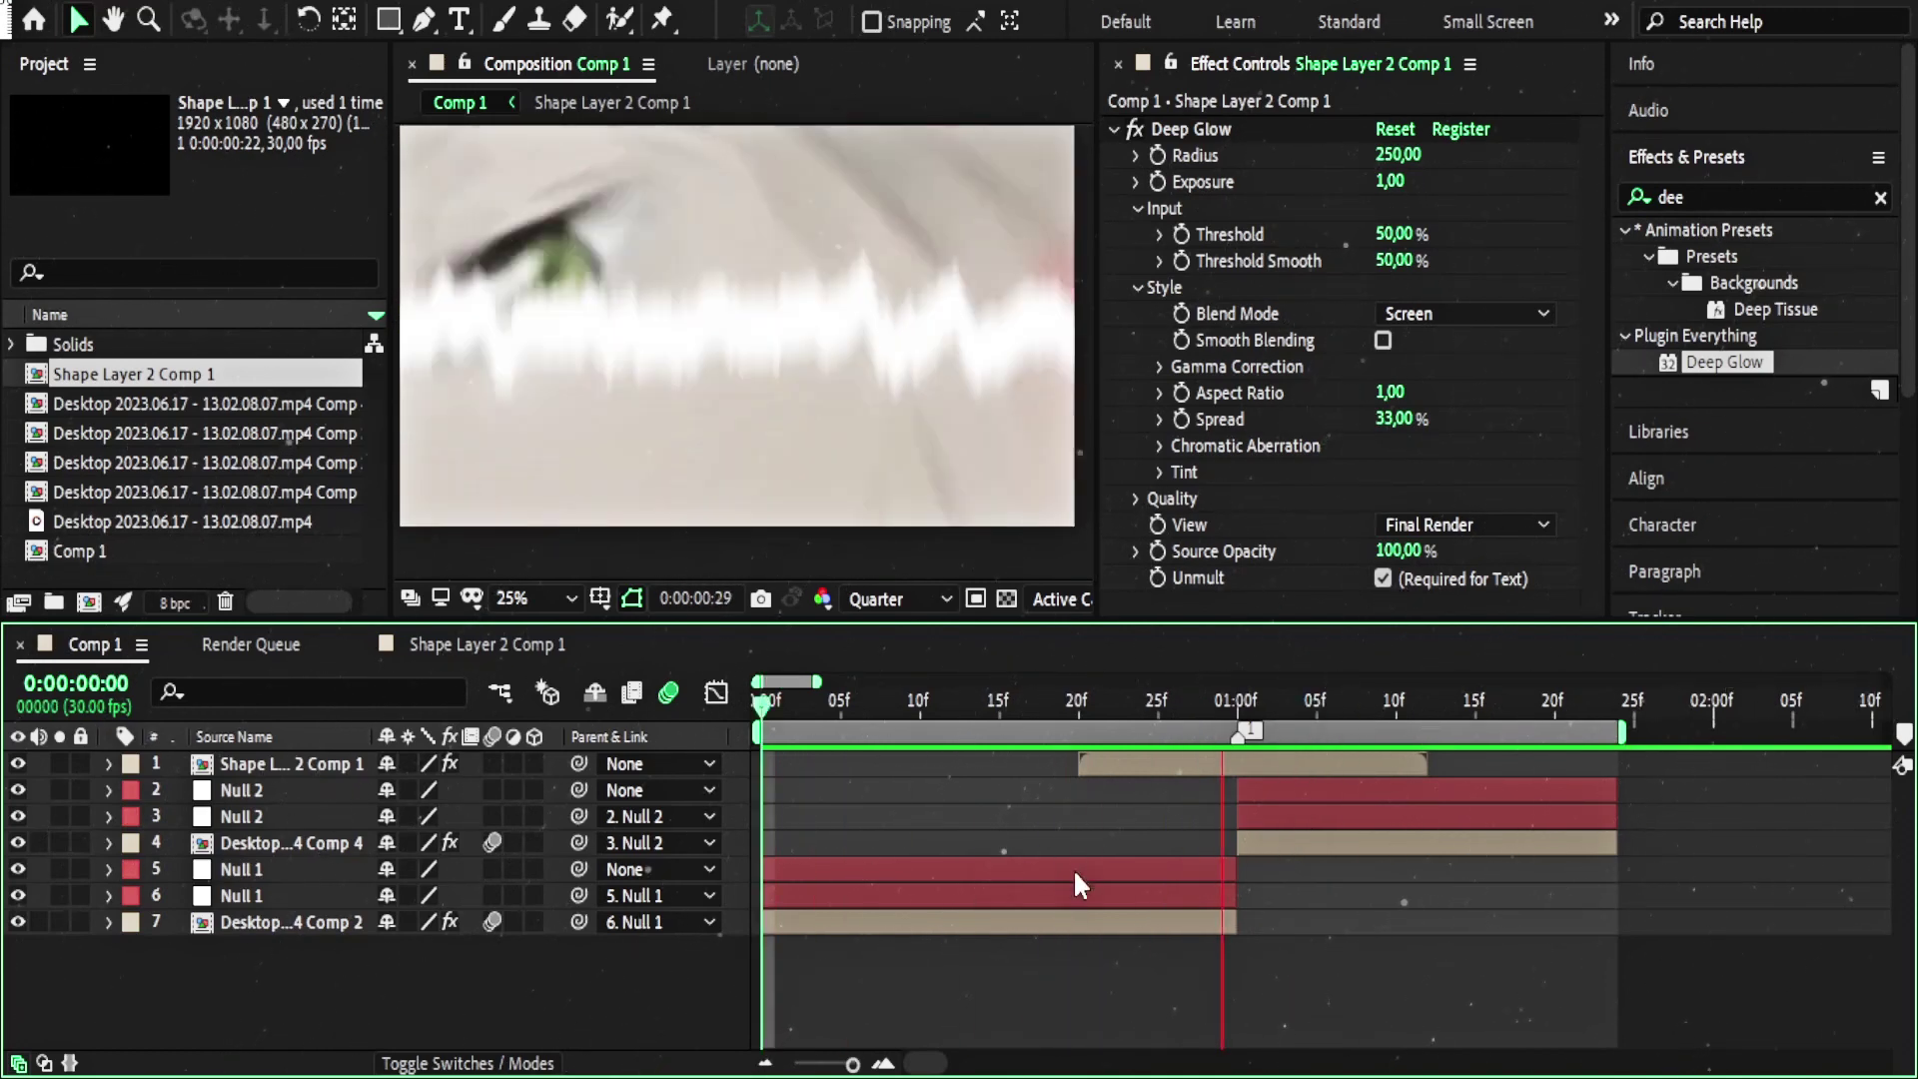